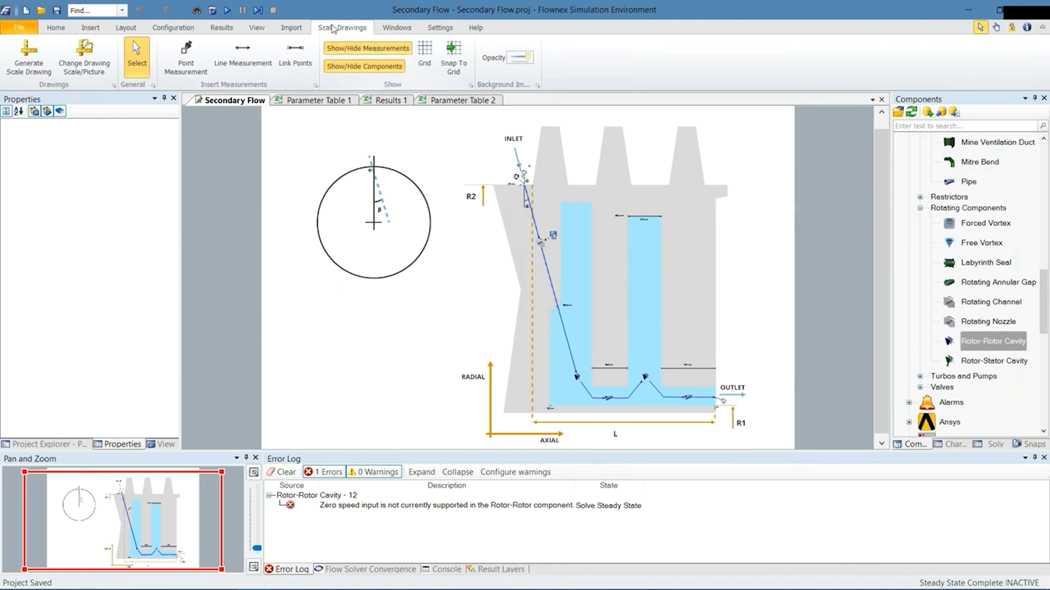
- Start a new scale drawing and choose background.png from the project database as its background image
click(298, 30)
click(313, 27)
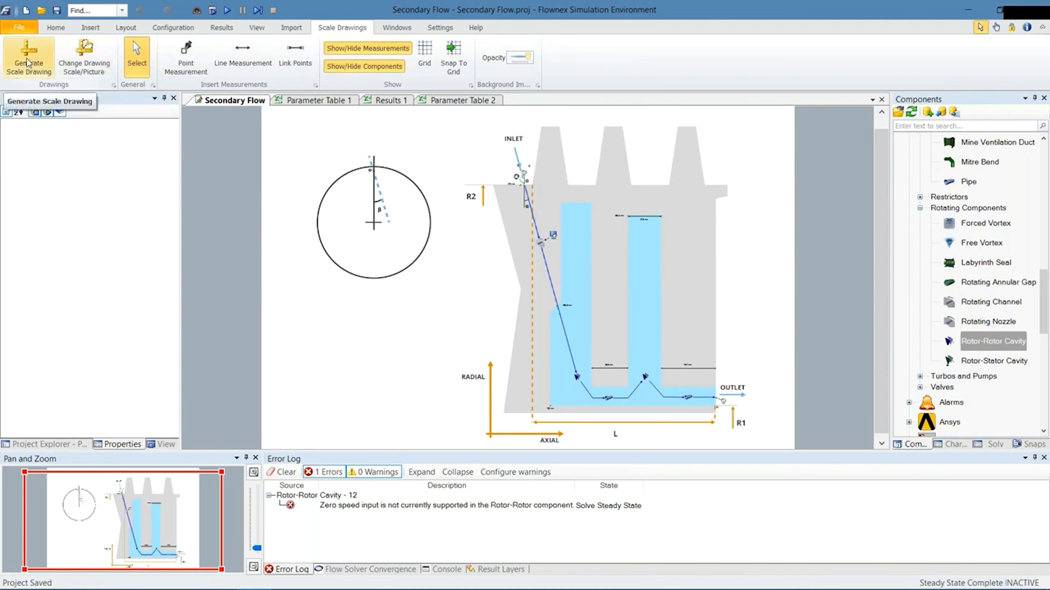
click(44, 73)
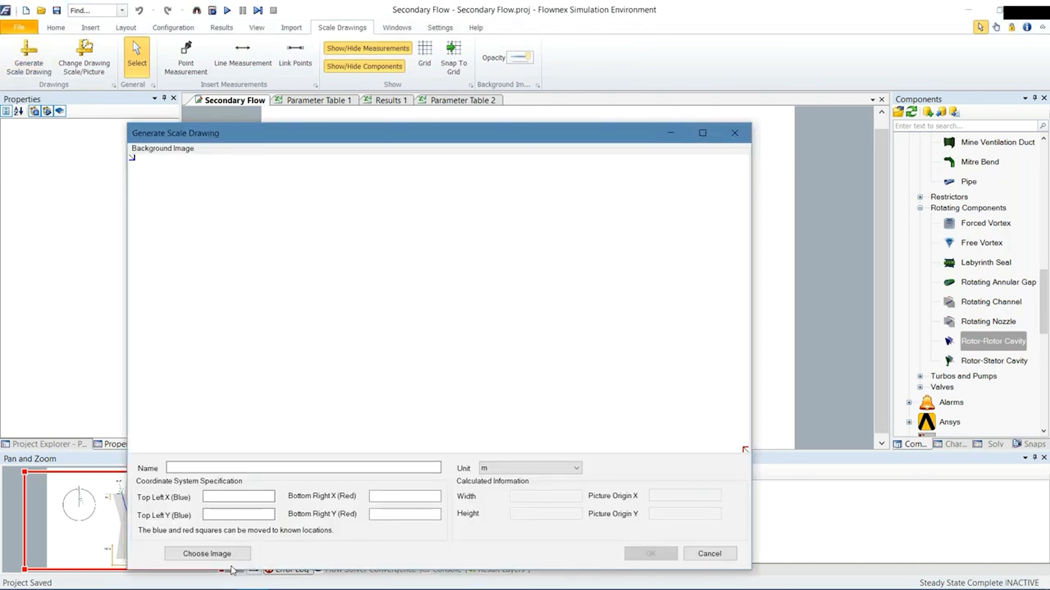
click(225, 556)
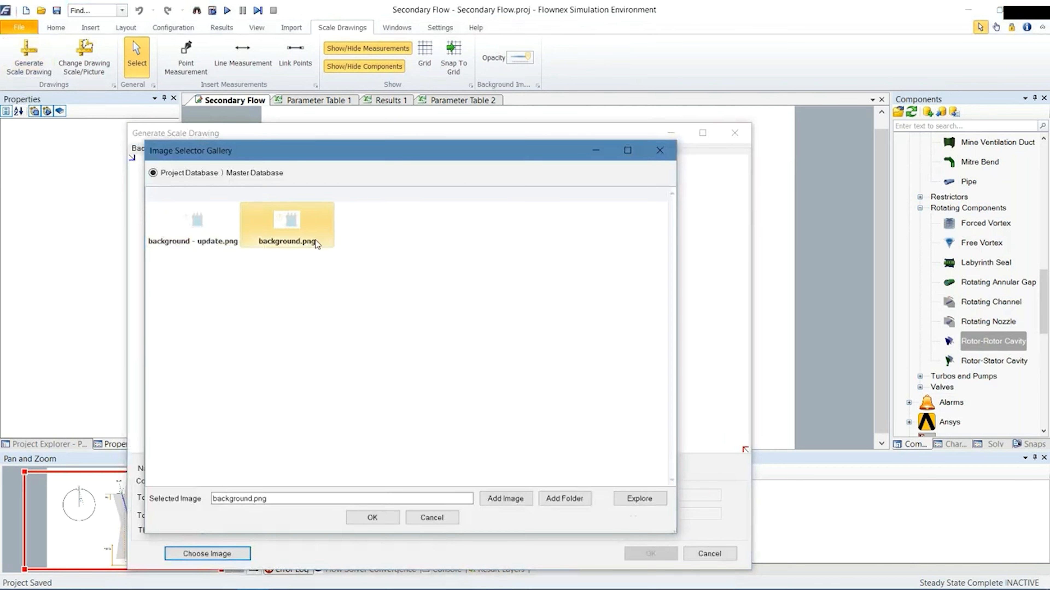
click(373, 519)
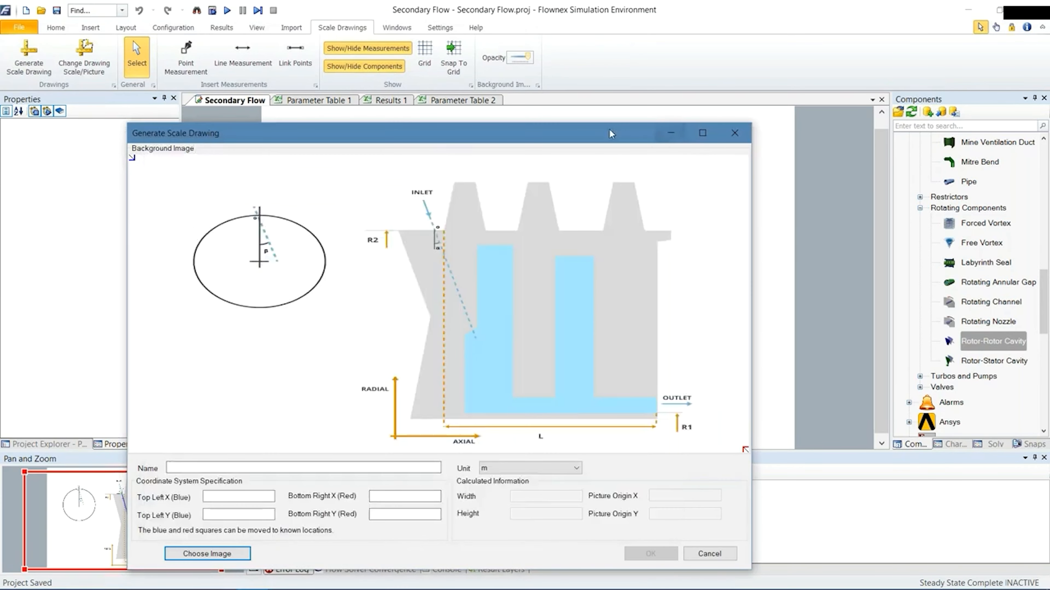
- Enlarge the scale drawing window, then place the blue marker where the R2 line meets the dashed vertical and the red marker at the outlet's R1 corner
drag(612, 123, 603, 1)
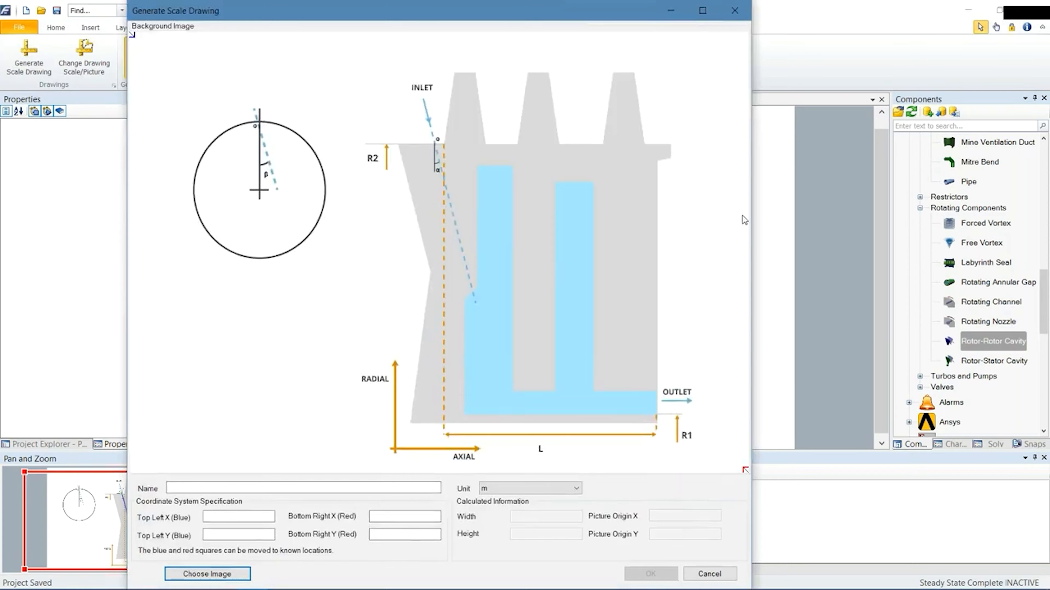
drag(749, 212, 863, 206)
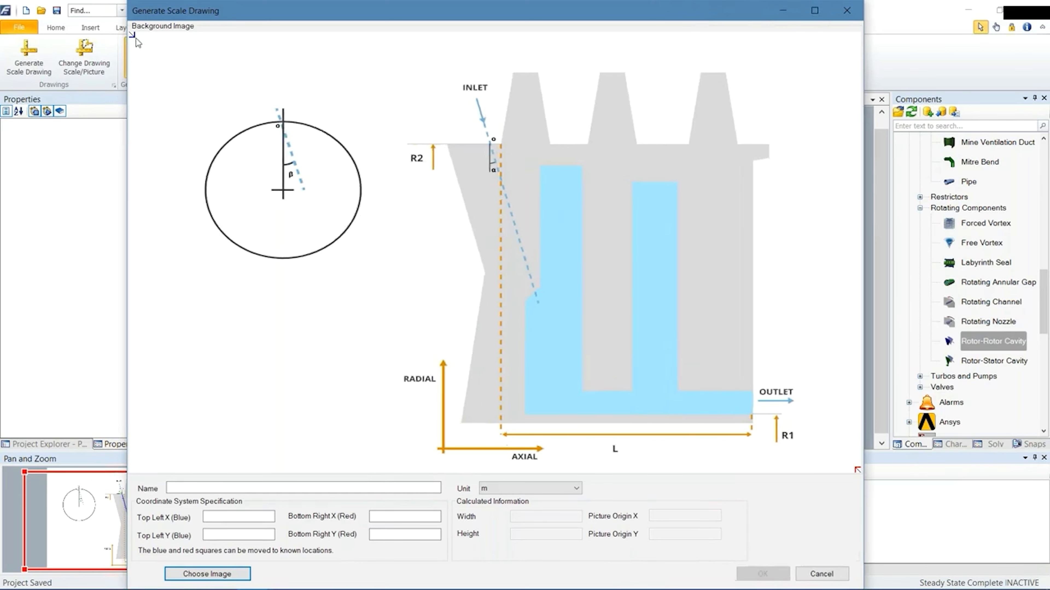
mouse_move(133, 39)
mouse_down()
mouse_move(431, 172)
mouse_move(522, 170)
mouse_move(504, 152)
mouse_up()
drag(856, 473, 757, 416)
- Name the scale drawing "Flownex Webinar" and set the blue marker's X coordinate to 0
click(210, 490)
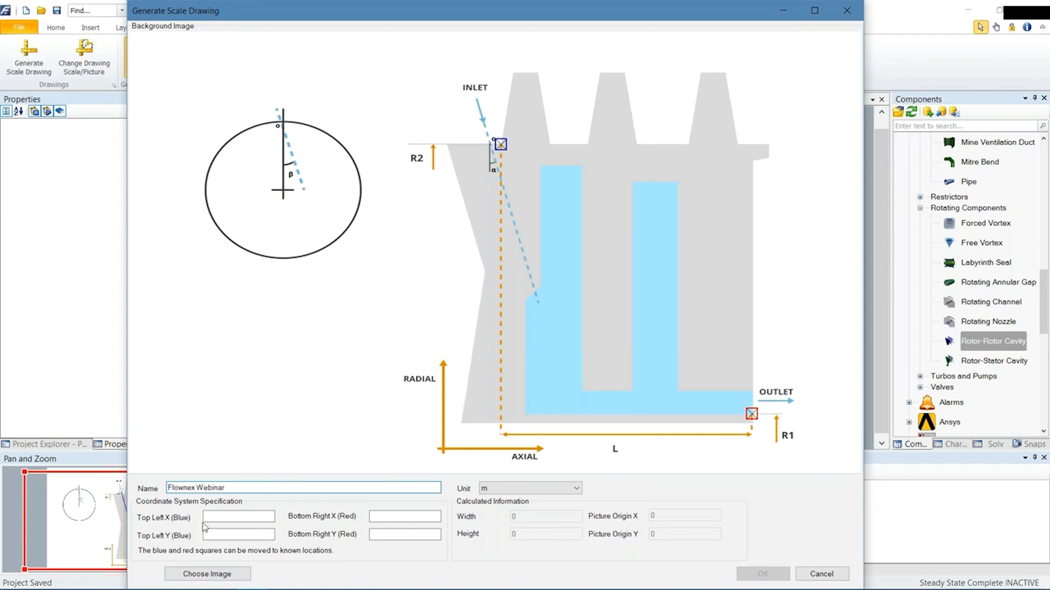
click(209, 517)
text(0)
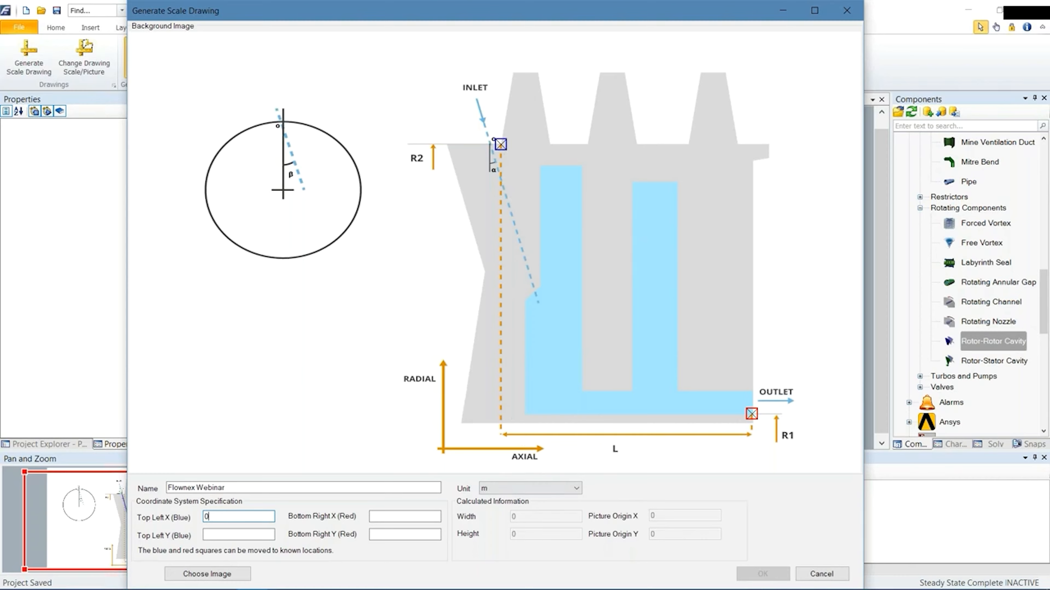
- Look up length L on the presentation slide, set the red marker's X coordinate to 265 and the drawing unit to mm
click(386, 520)
key(alt+Tab)
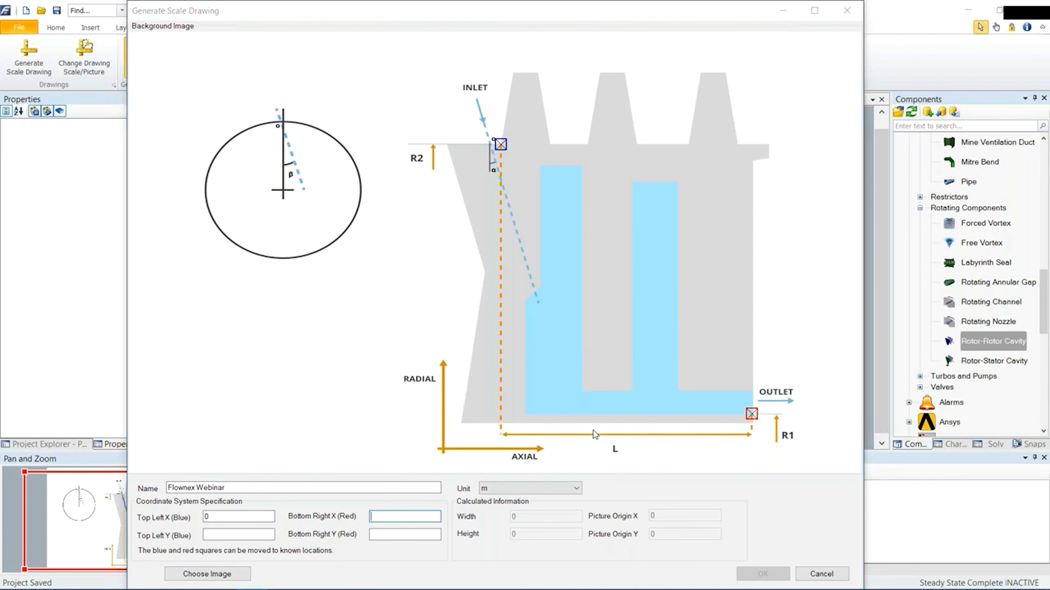
key(alt+Tab)
click(769, 320)
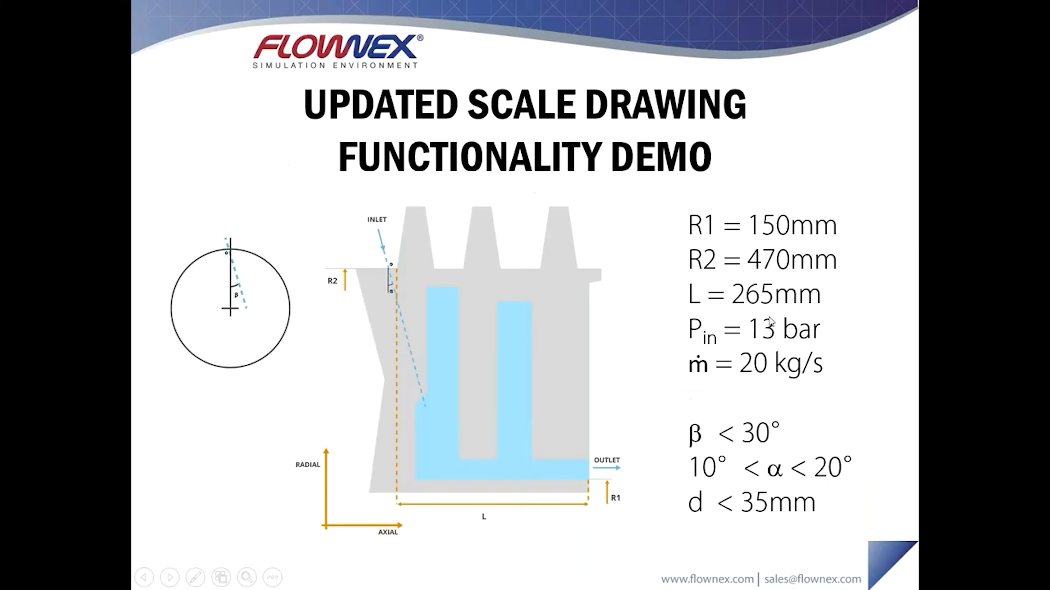
key(alt+Tab)
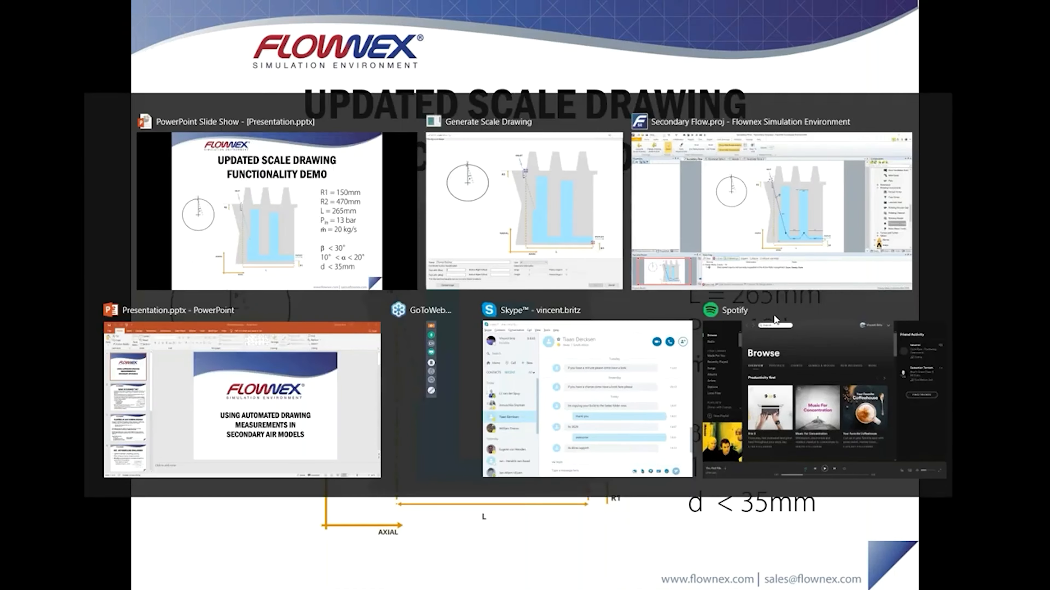
key(BackSpace)
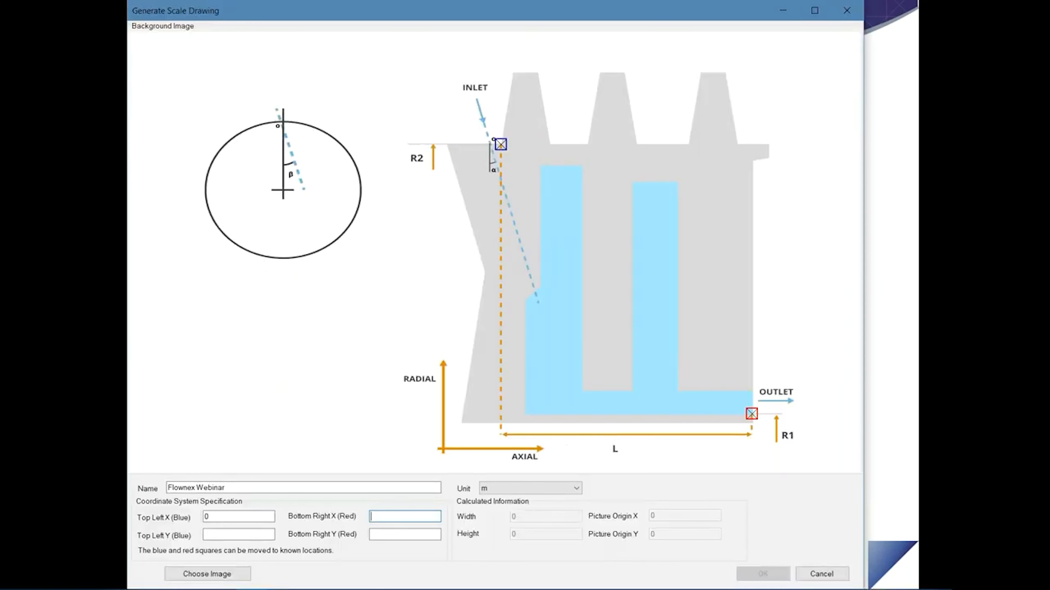
text(265)
click(537, 488)
click(505, 525)
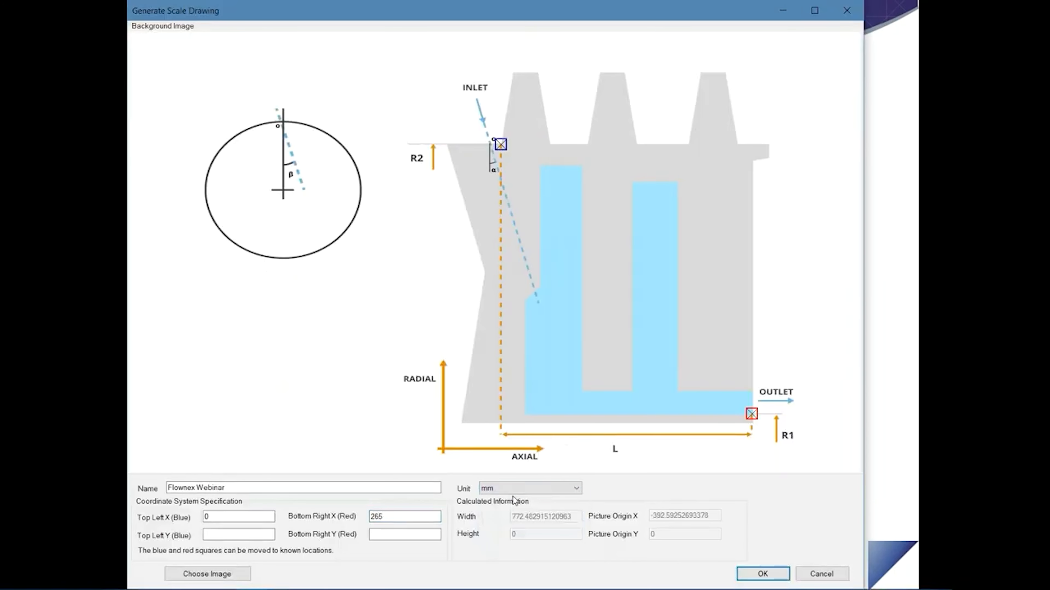
click(515, 489)
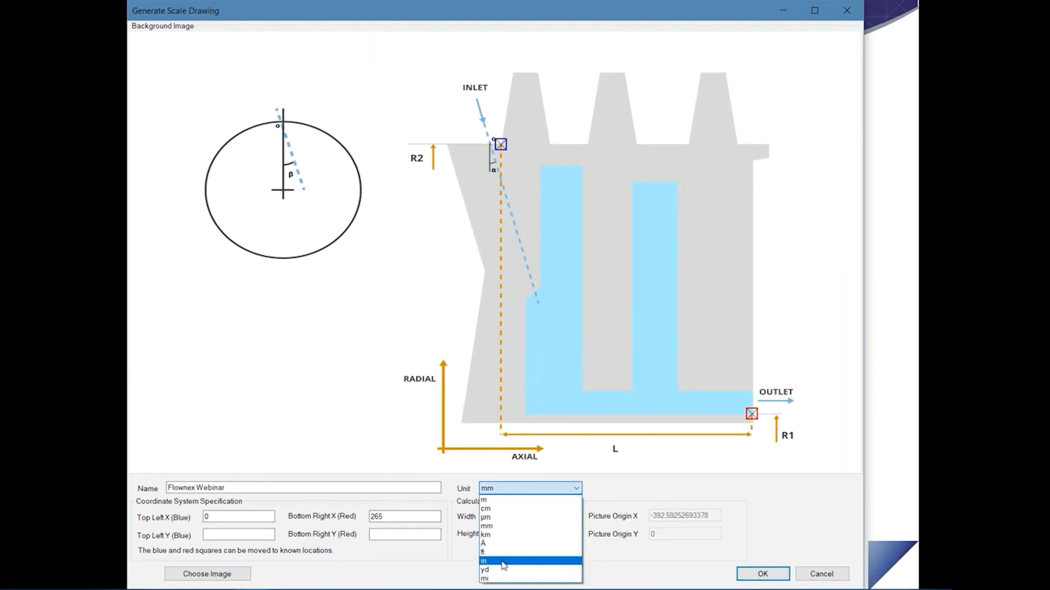
click(505, 493)
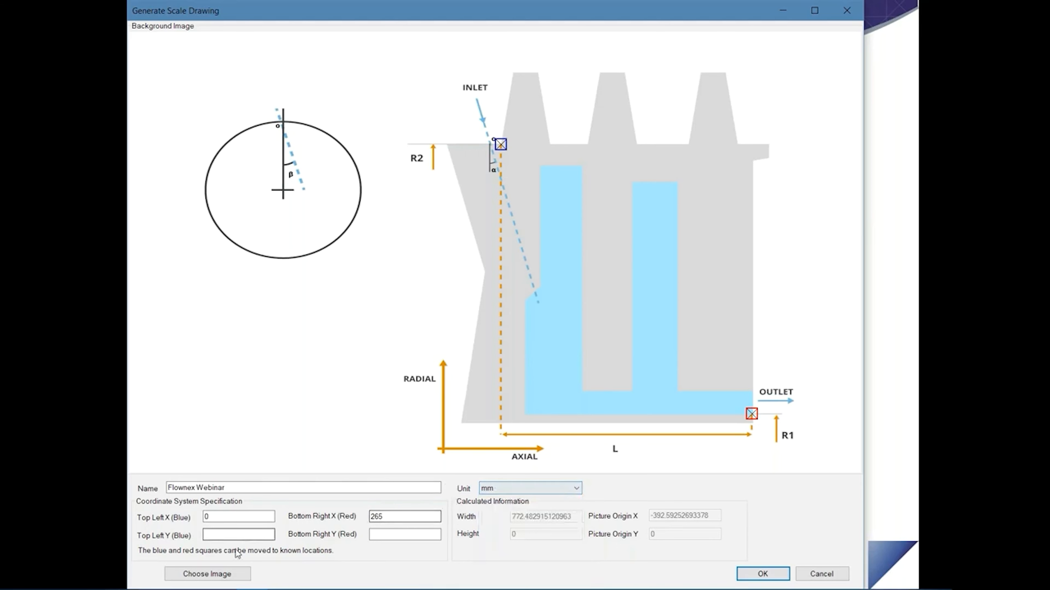
- Check which image file formats can be added as a background, keeping the current image
click(243, 537)
click(244, 573)
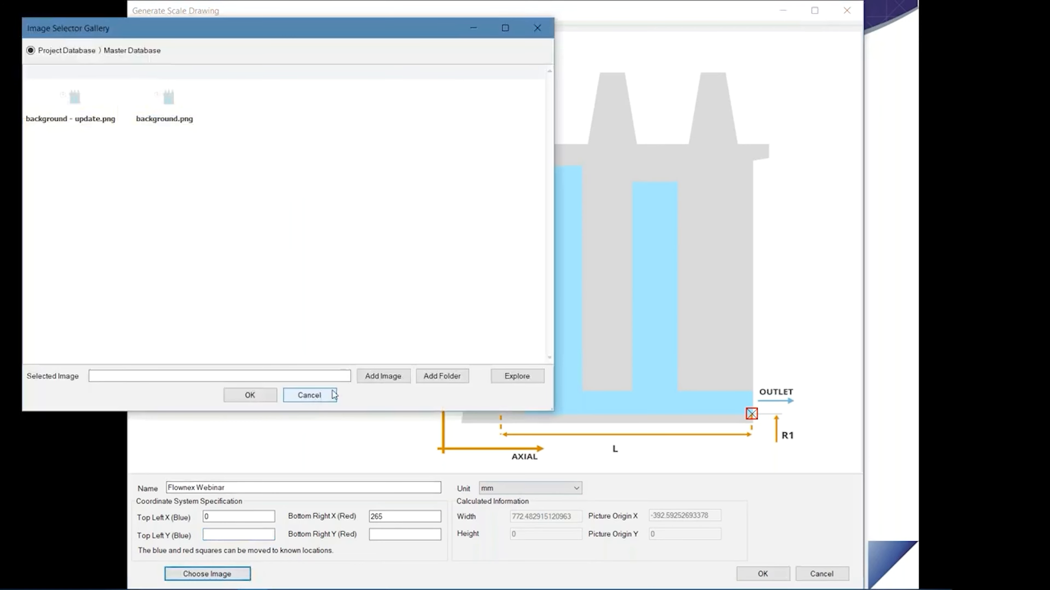
click(373, 378)
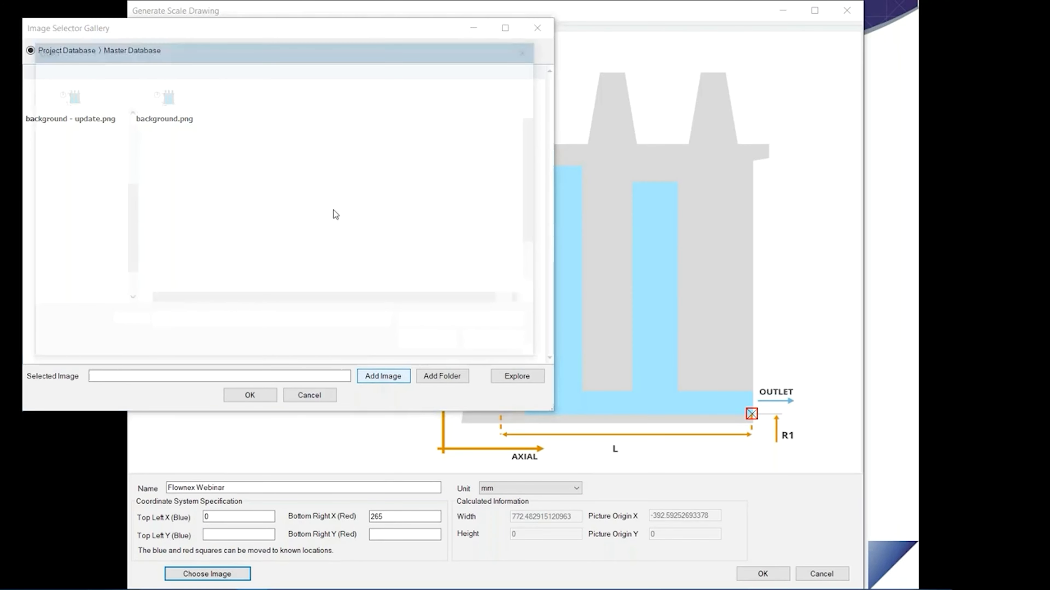
drag(327, 54, 673, 58)
click(847, 348)
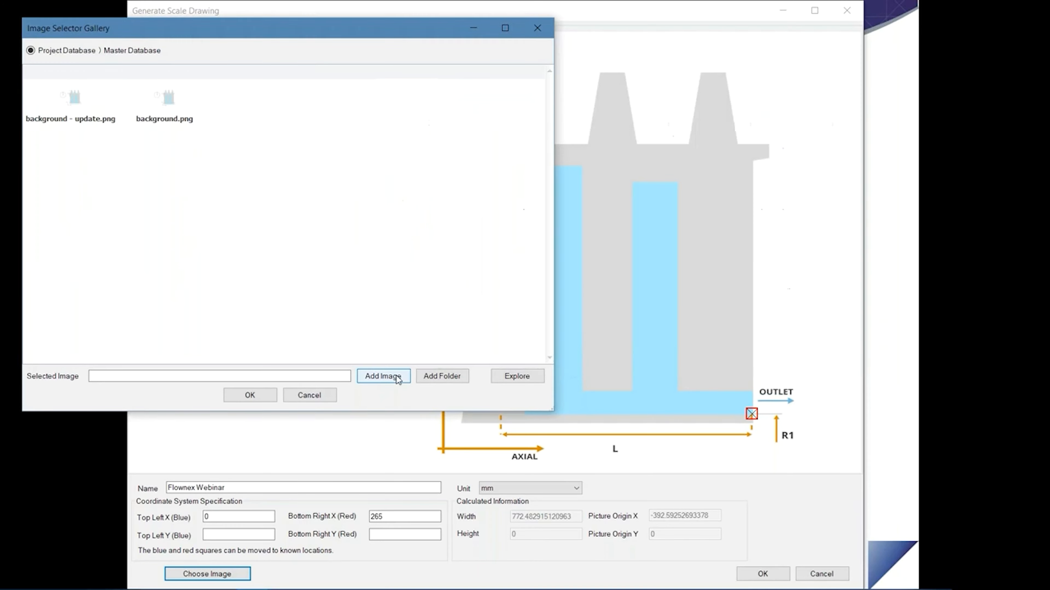
click(398, 375)
click(509, 327)
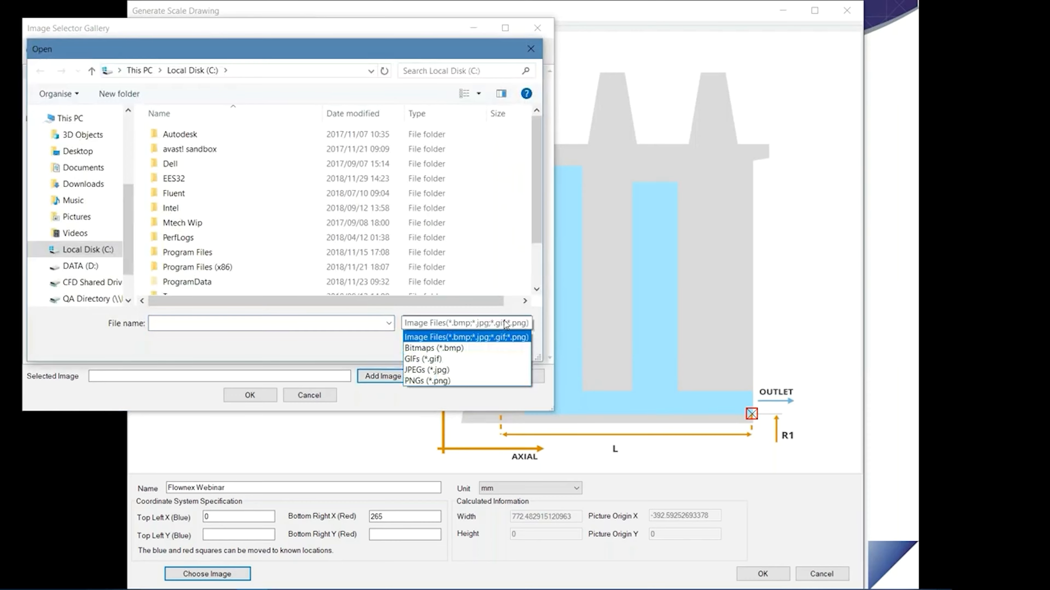
click(509, 336)
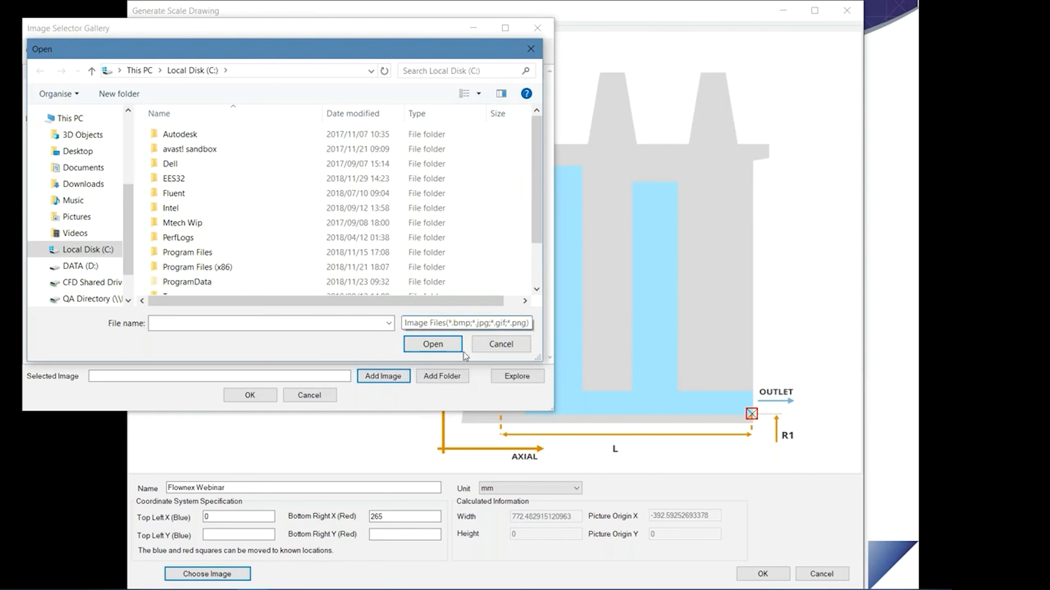
click(500, 344)
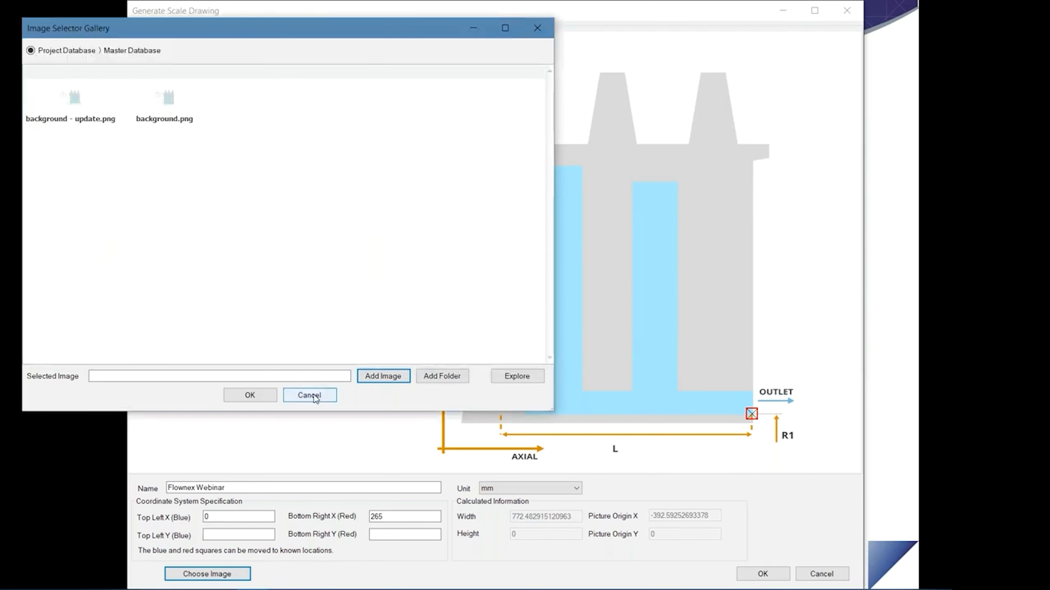
click(310, 395)
- Look up R1 and R2 on the slide, set the blue marker's Y to 470 and the red marker's Y to 150, and generate the drawing
click(223, 534)
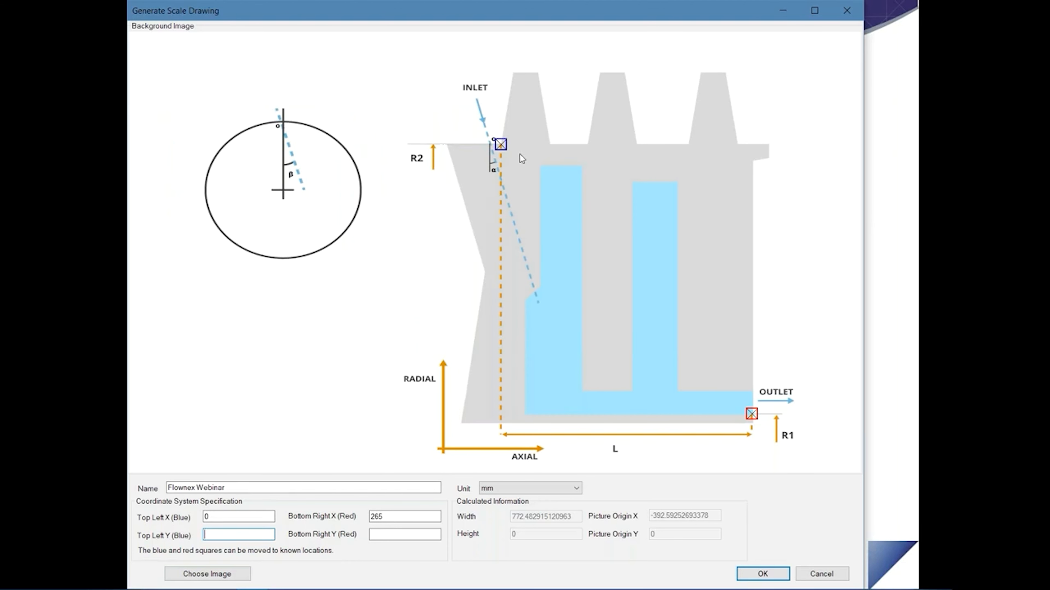
key(alt+Tab)
click(505, 141)
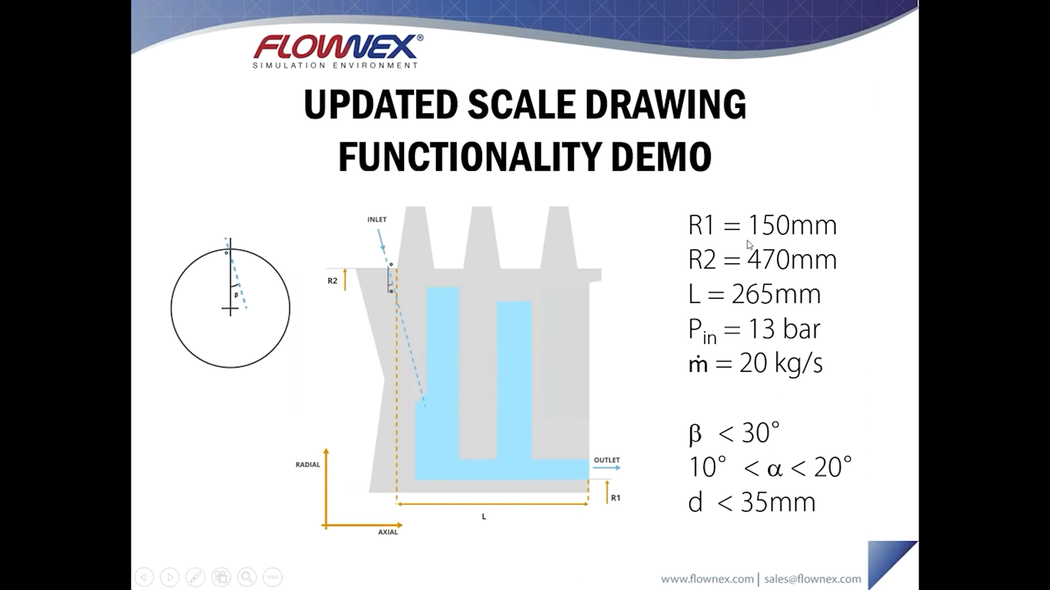
key(alt+Tab)
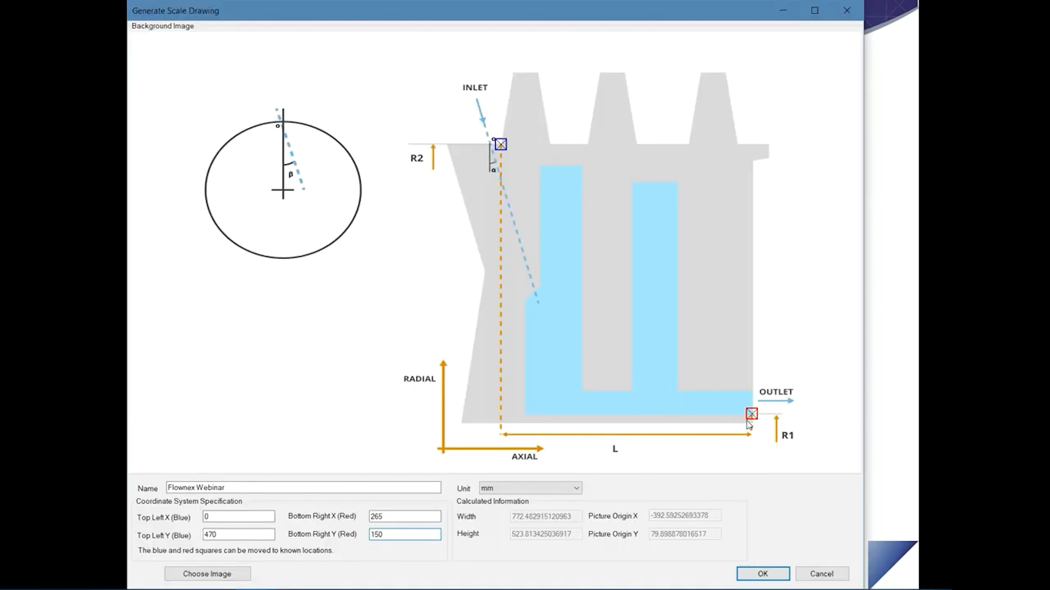
click(407, 521)
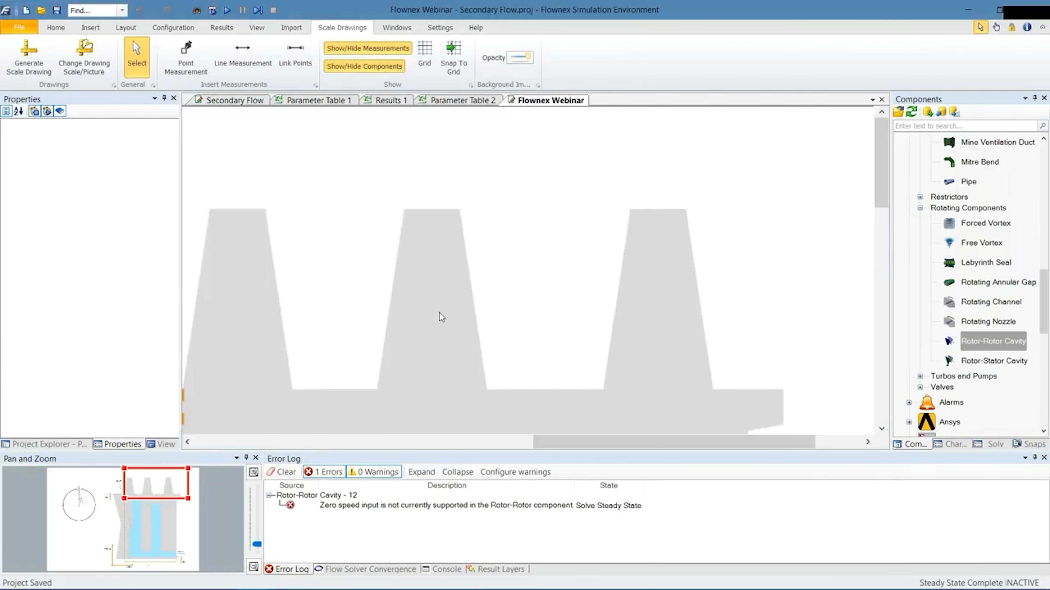
- Fit the new drawing in view and place a Rotor-Rotor Cavity component in the first blue cavity, below the end of the dashed inlet line
scroll(451, 290, down, 2)
scroll(451, 290, down, 2)
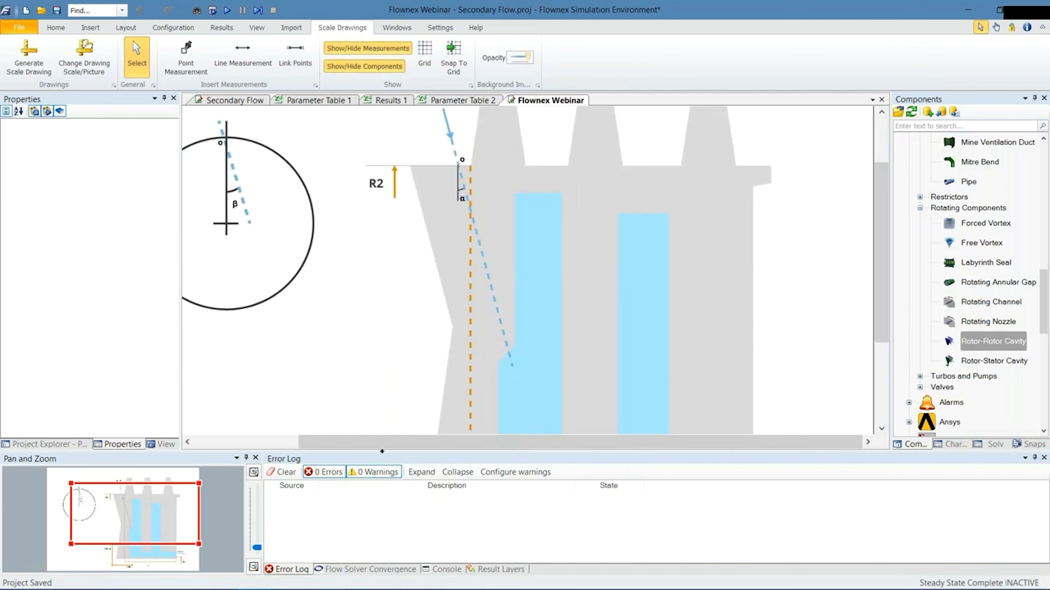
drag(382, 464, 383, 478)
click(988, 322)
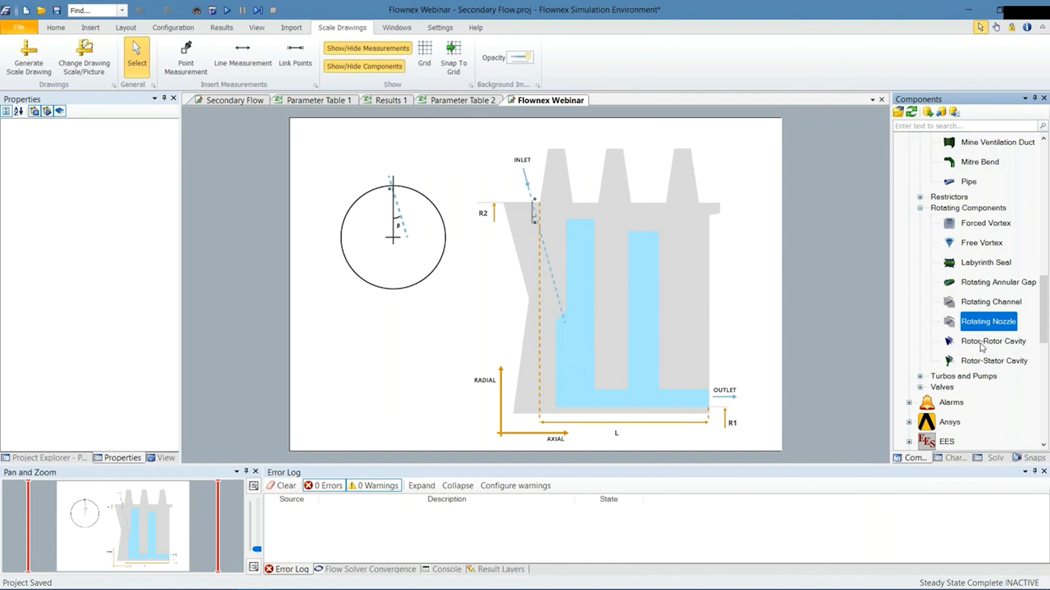
drag(983, 346, 573, 343)
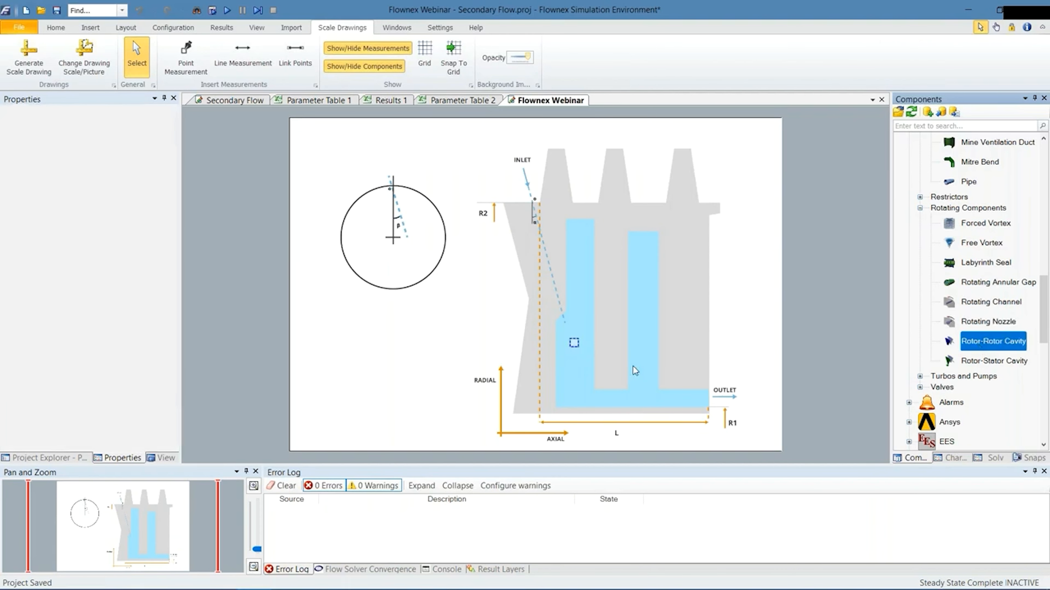
- Move the Rotor-Rotor Cavity component upward, close to the end of the dashed inlet line
scroll(616, 358, up, 3)
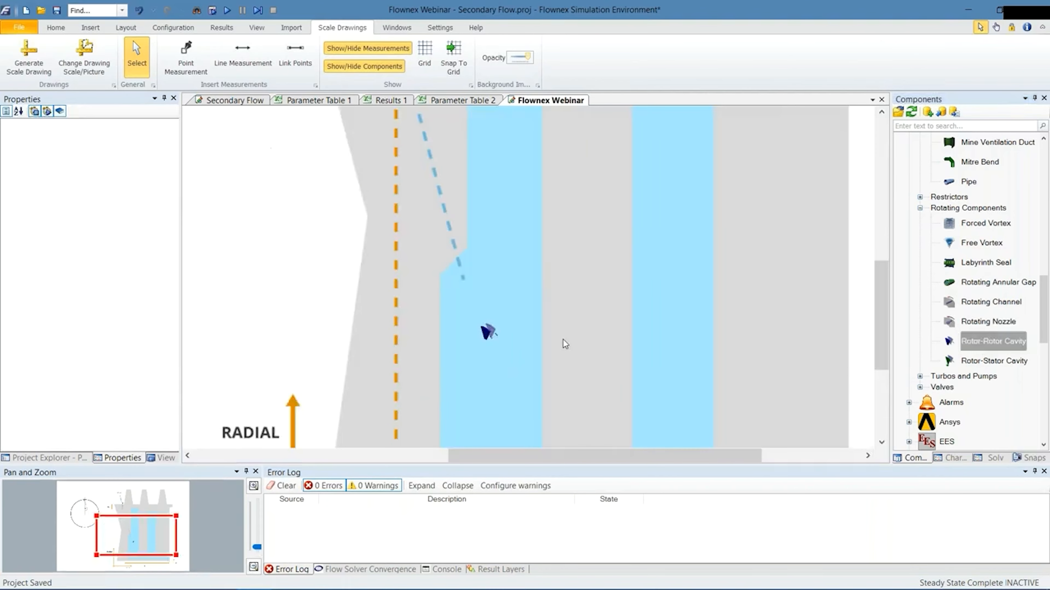
scroll(564, 343, down, 2)
scroll(554, 334, down, 1)
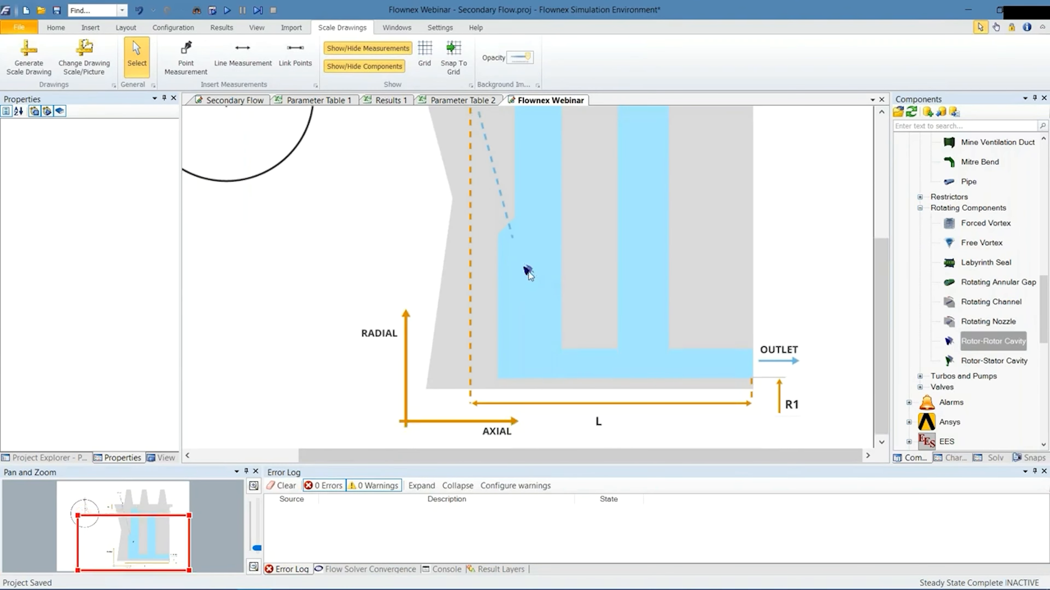
click(529, 271)
drag(528, 272, 532, 244)
click(567, 256)
- Examine the Rotor-Rotor Cavity's geometry inputs, including its outer radius and outer rotating shroud
scroll(568, 260, up, 2)
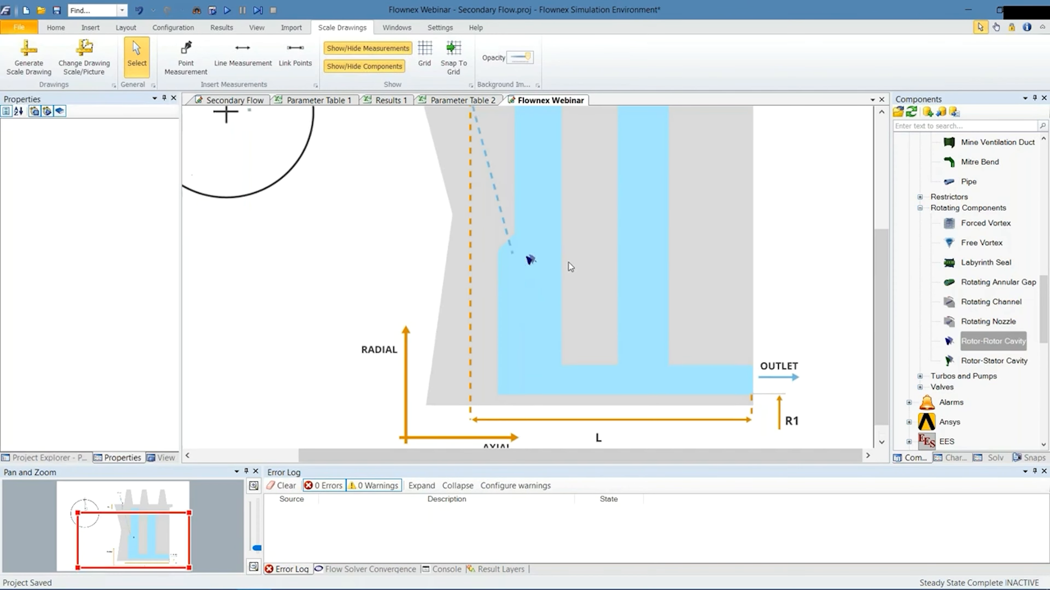
scroll(568, 264, up, 1)
click(531, 310)
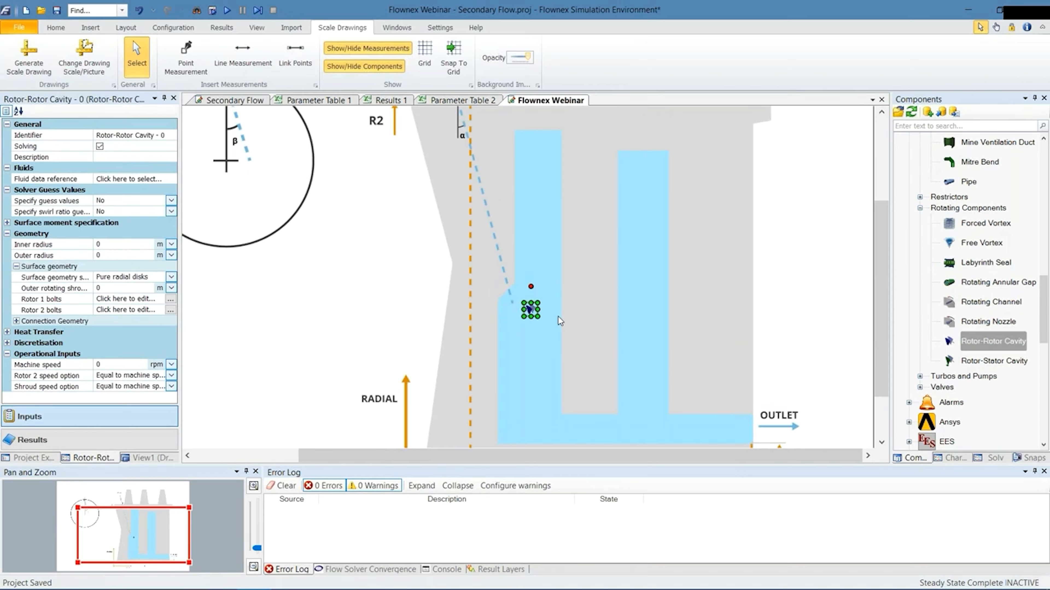
scroll(556, 316, down, 2)
click(74, 255)
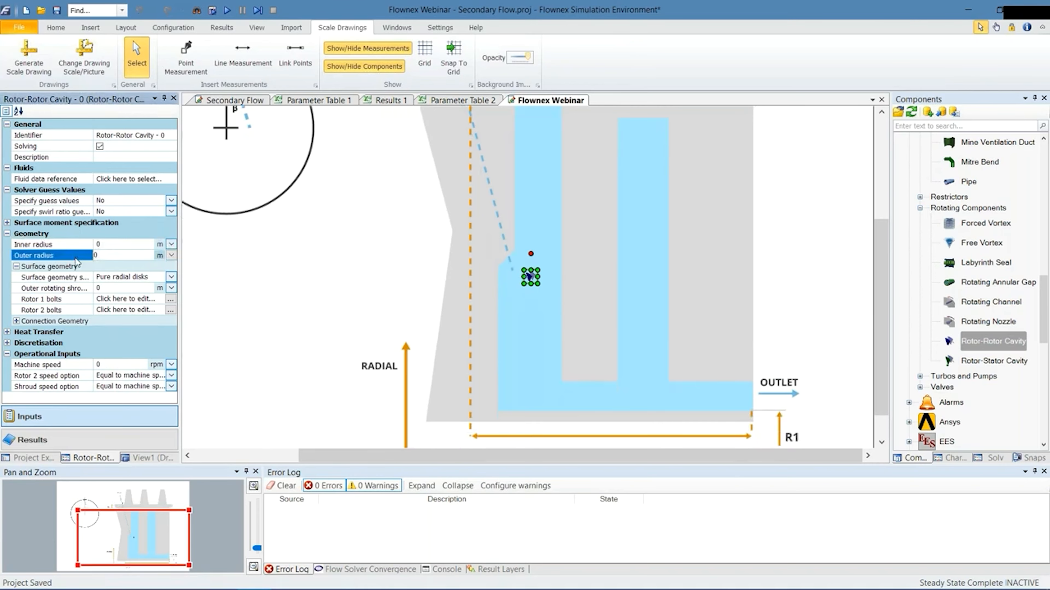
click(66, 291)
click(601, 285)
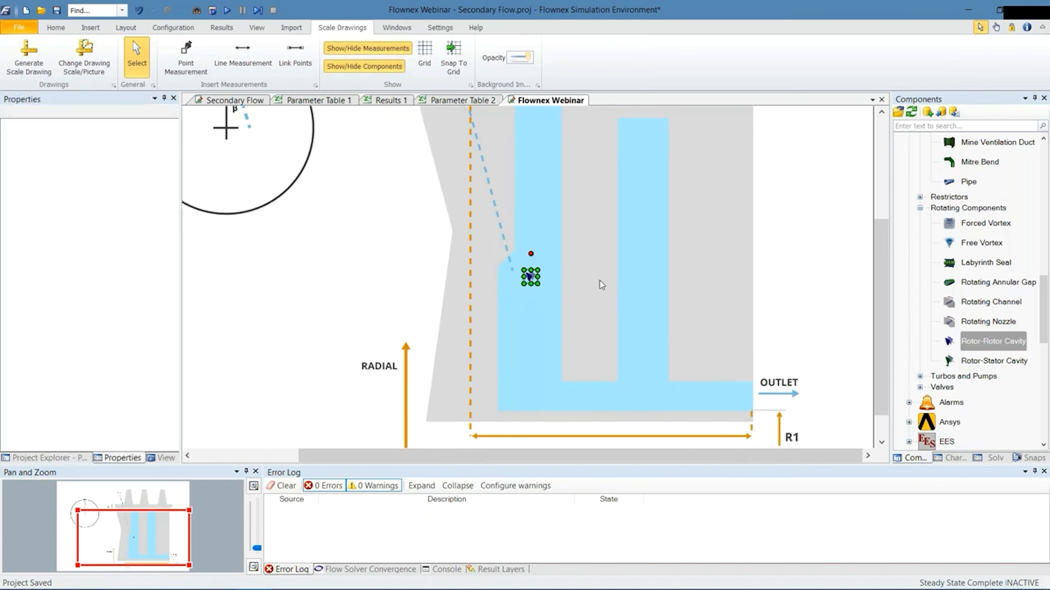
scroll(599, 281, up, 4)
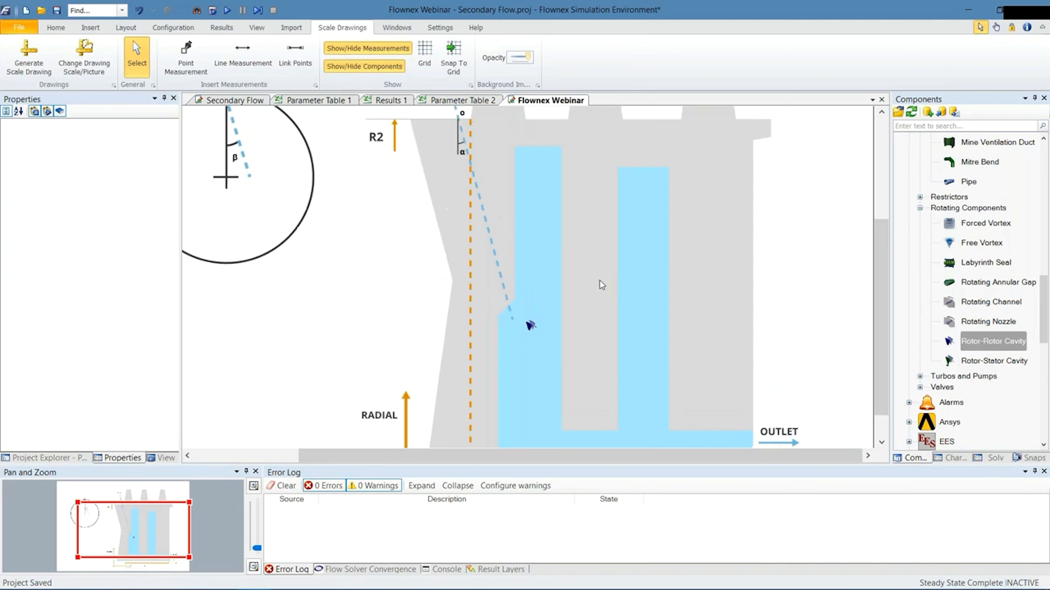
- Place a measurement point at the upper-left corner of the first blue cavity
click(184, 59)
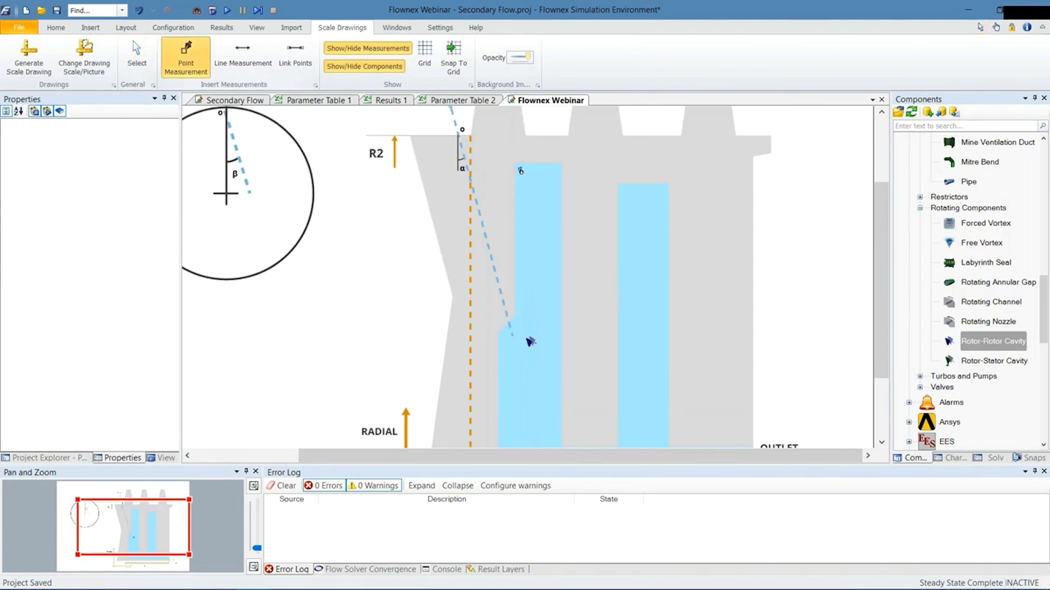
scroll(521, 171, up, 2)
scroll(520, 170, up, 3)
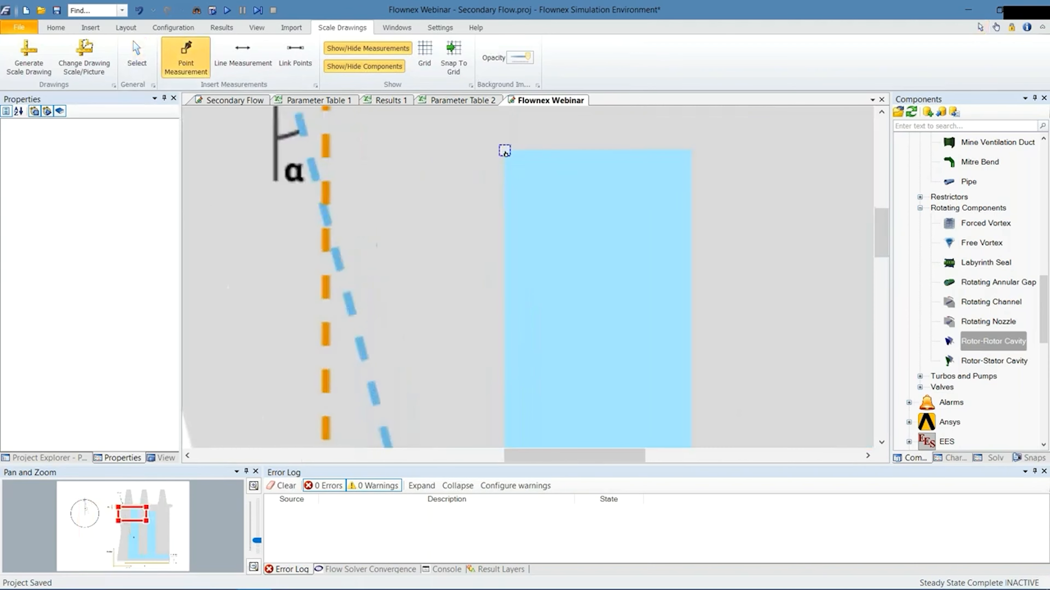
click(504, 152)
scroll(578, 253, down, 4)
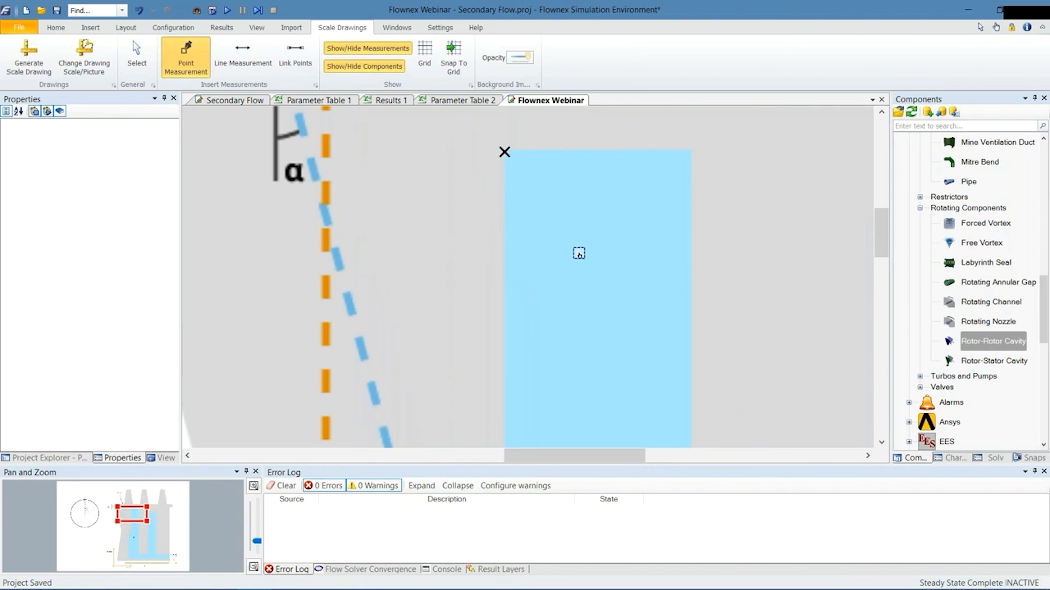
scroll(561, 257, down, 2)
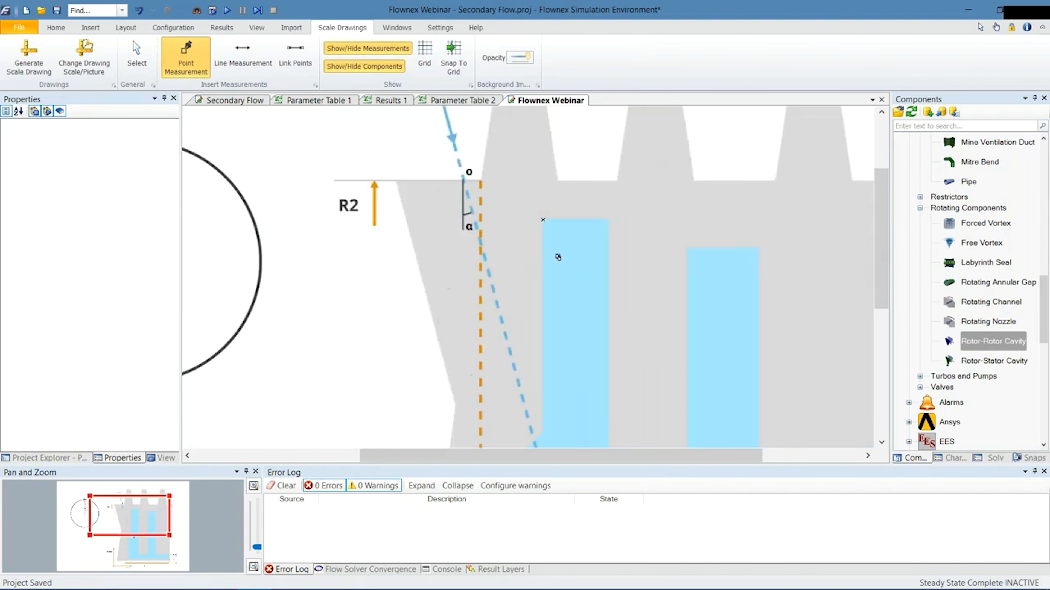
scroll(558, 258, down, 2)
scroll(558, 257, down, 1)
scroll(558, 258, up, 1)
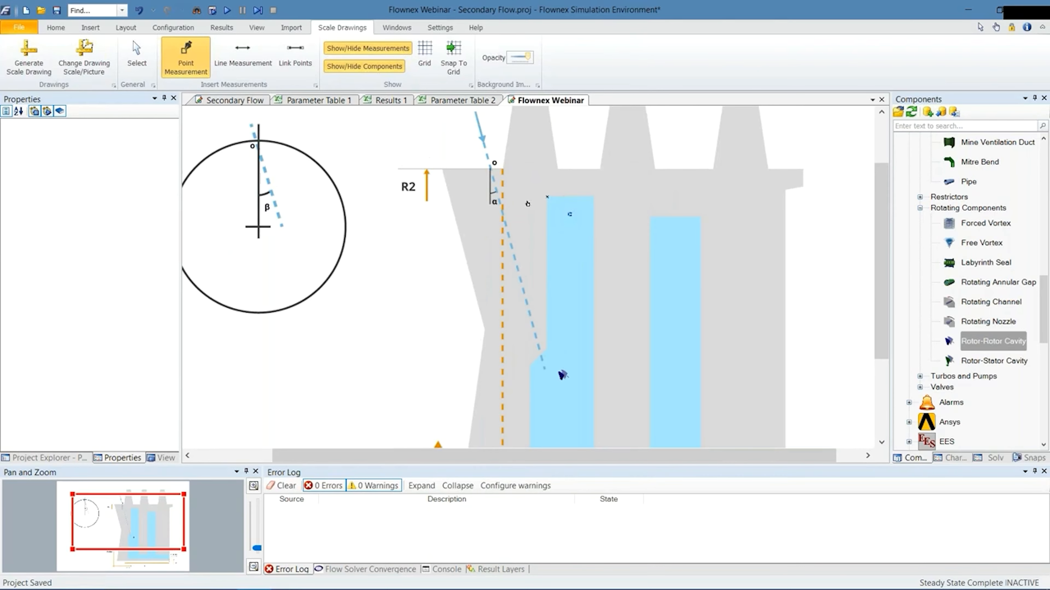
- Fade the background image by lowering its opacity, and restore it to full opacity
scroll(537, 208, up, 5)
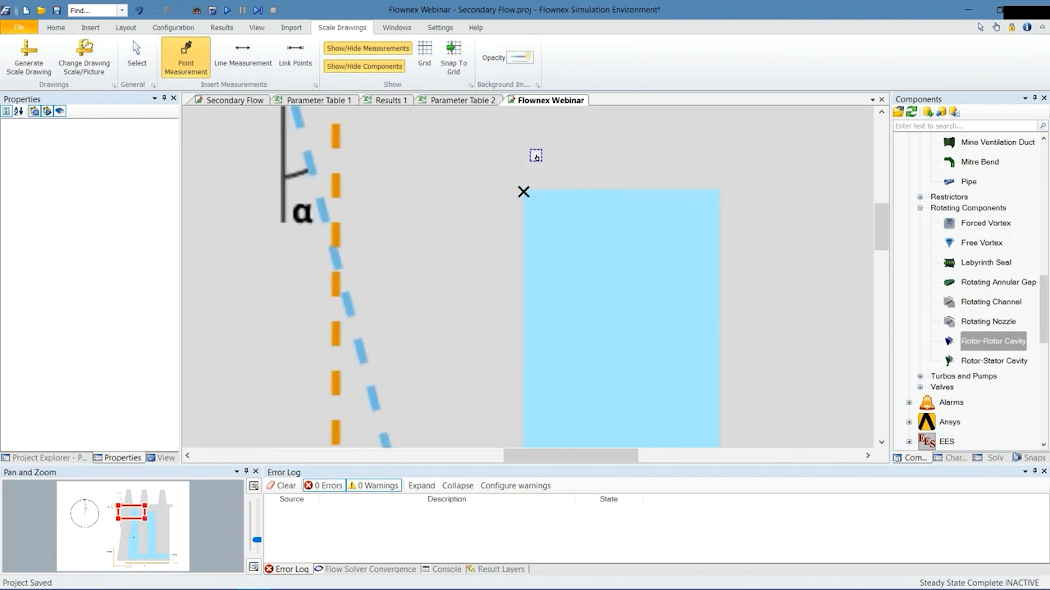
click(527, 57)
drag(528, 57, 515, 58)
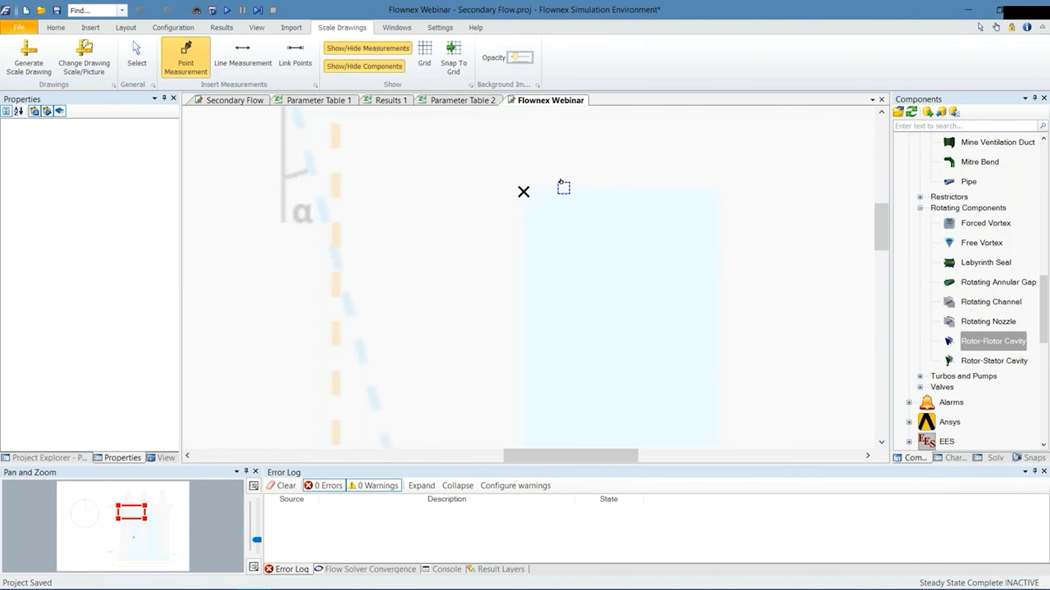
drag(516, 56, 524, 56)
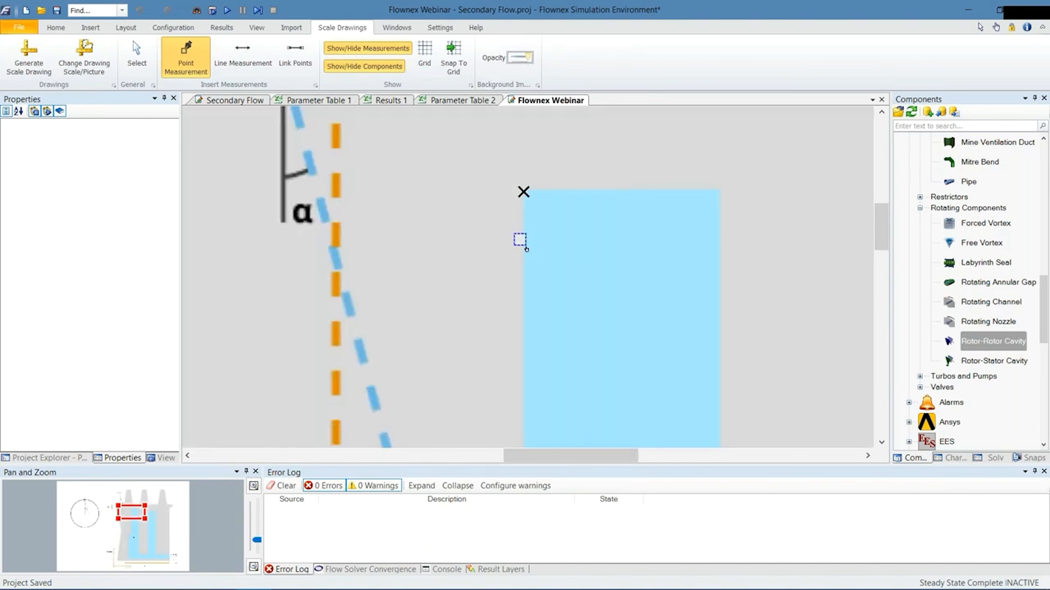
- Place a second measurement point at the lower-left corner of the first blue cavity
scroll(524, 243, down, 3)
scroll(541, 247, down, 3)
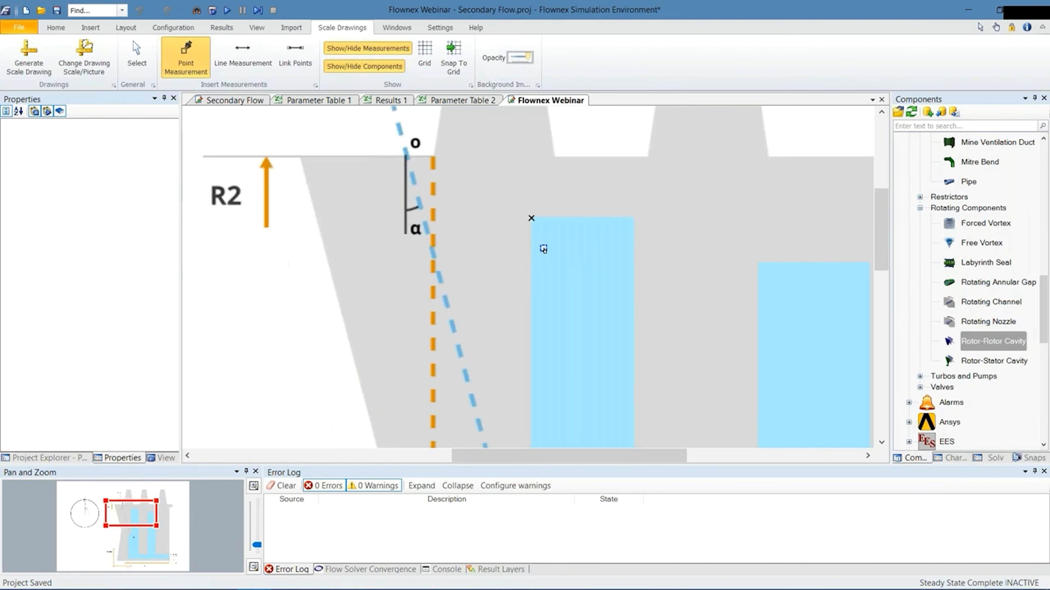
scroll(526, 247, down, 2)
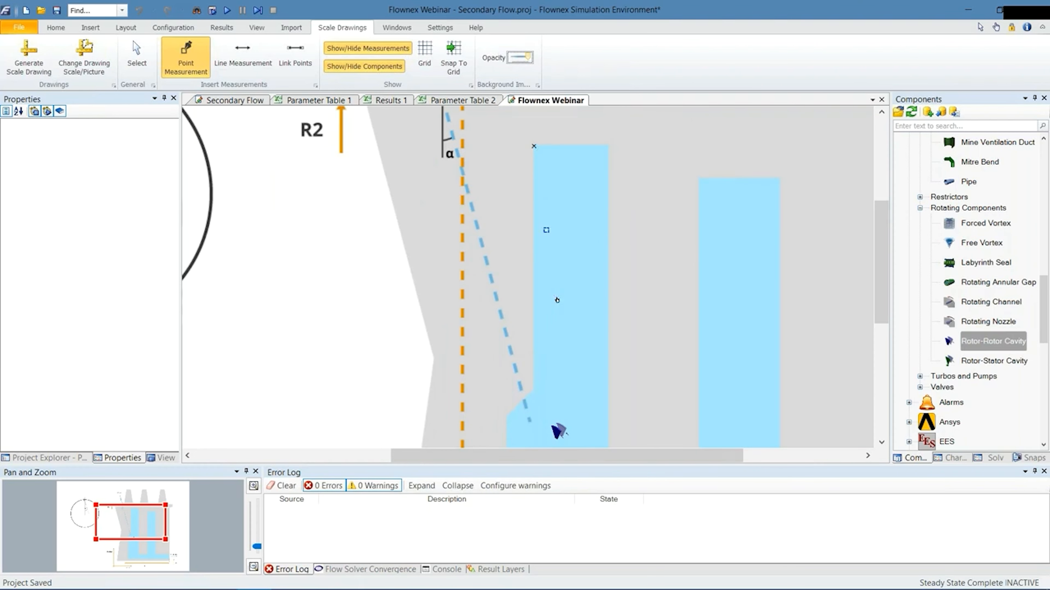
scroll(554, 298, down, 3)
scroll(554, 297, up, 3)
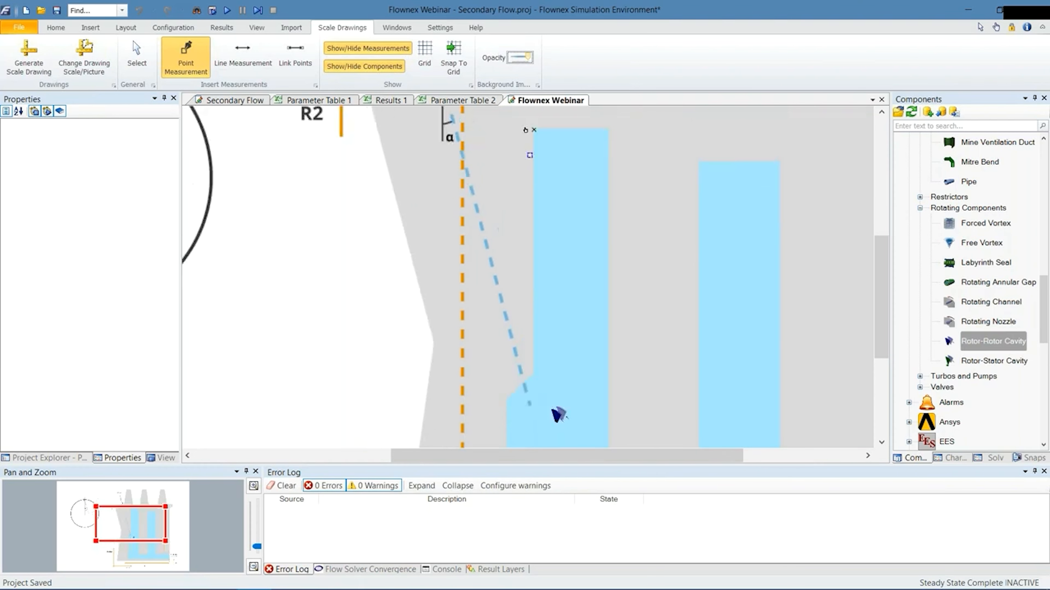
scroll(523, 293, down, 8)
click(508, 353)
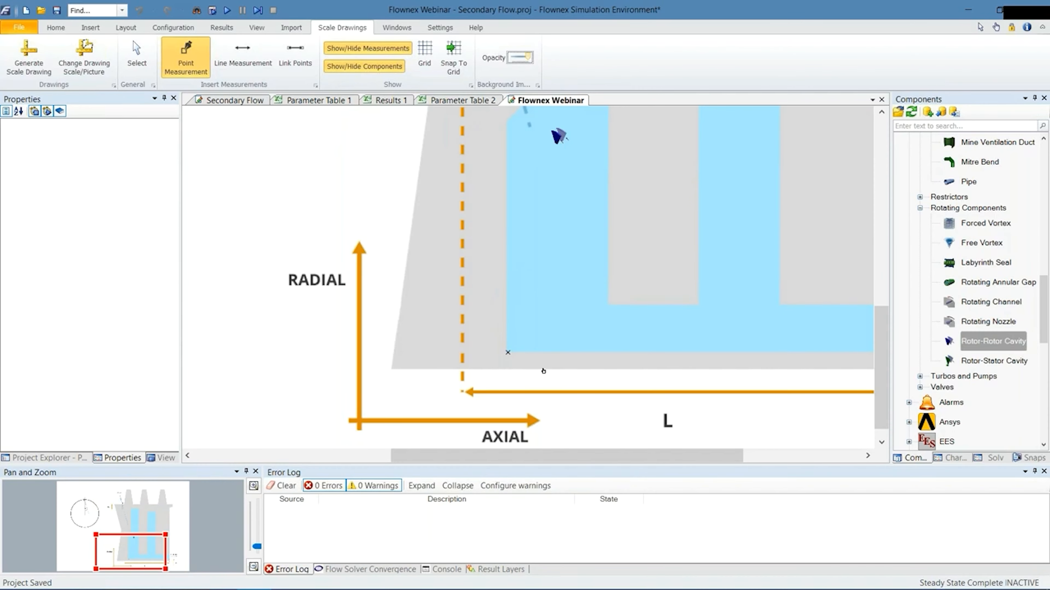
- Add a line measurement across the upper edge of the first blue cavity, from its left corner to its right corner
scroll(574, 382, up, 1)
scroll(573, 382, up, 4)
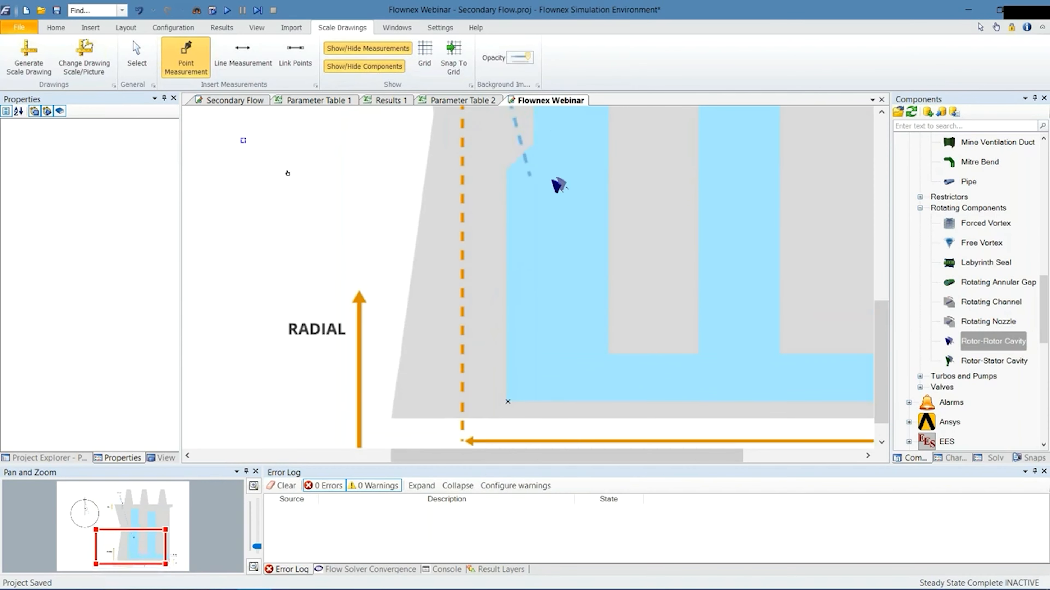
click(242, 65)
scroll(534, 181, up, 5)
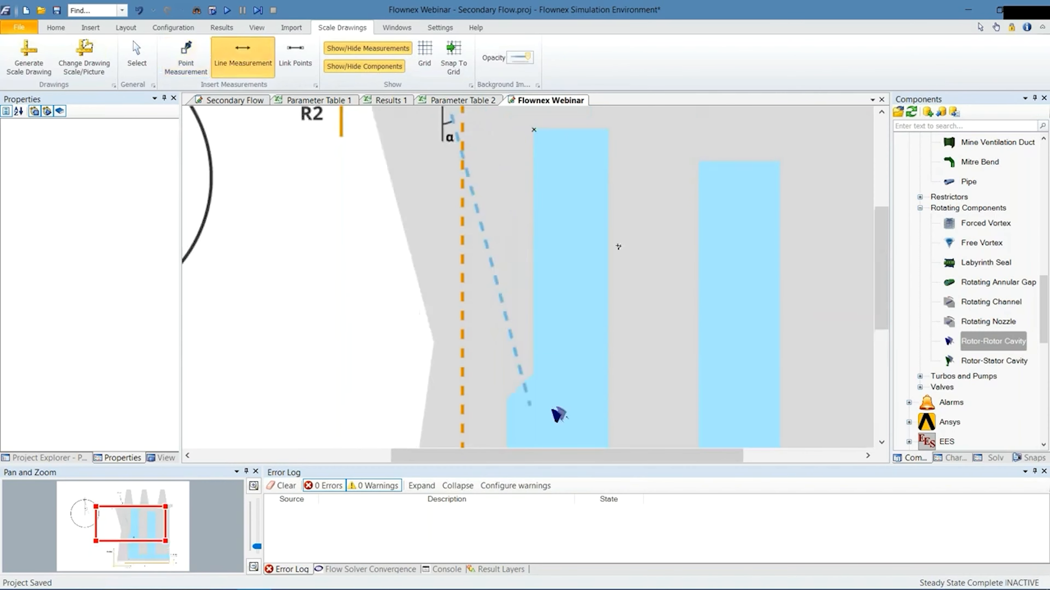
drag(533, 180, 609, 181)
key(Escape)
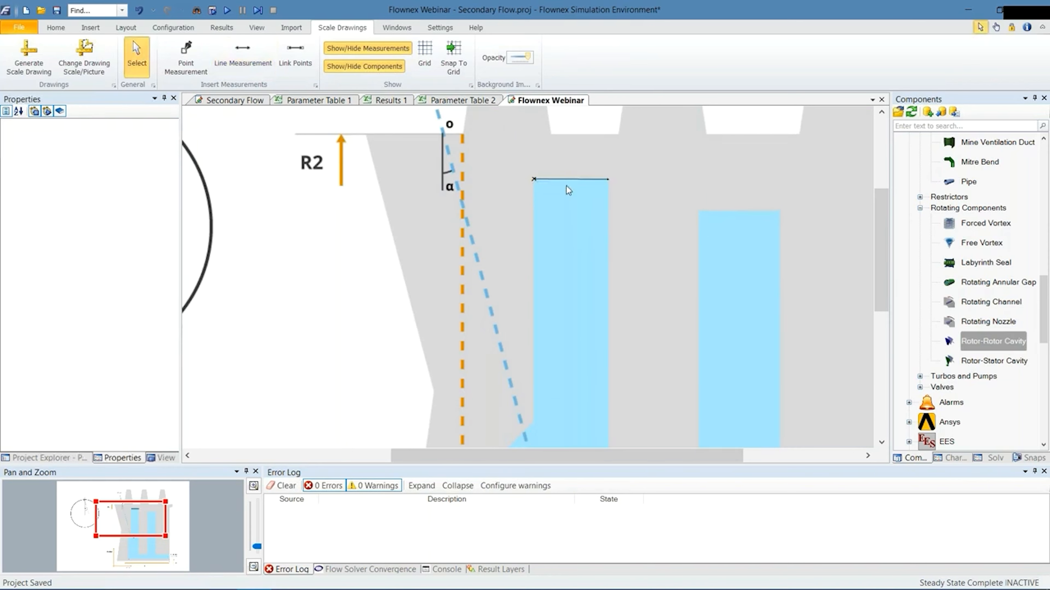
- Switch the upper measurement point's Y coordinate to mm and display that value on the drawing beside the point
scroll(567, 189, up, 3)
click(498, 170)
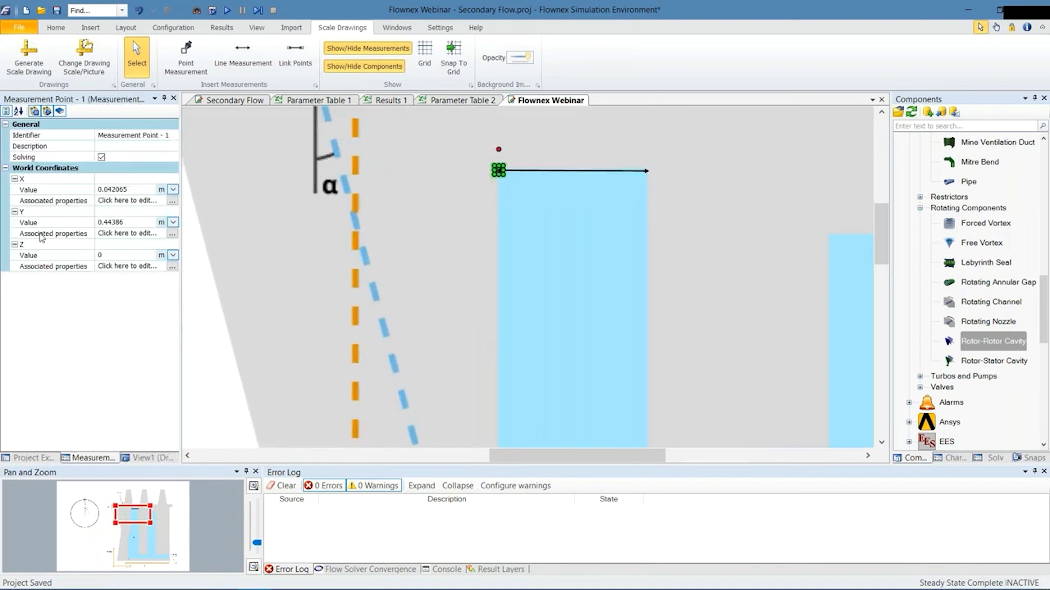
click(46, 224)
click(173, 223)
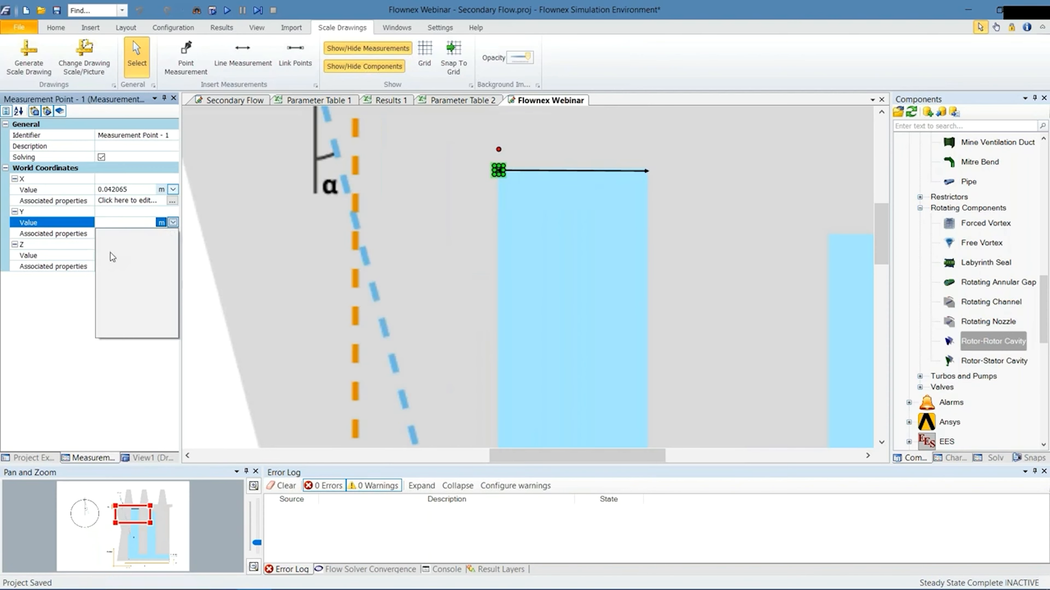
click(107, 267)
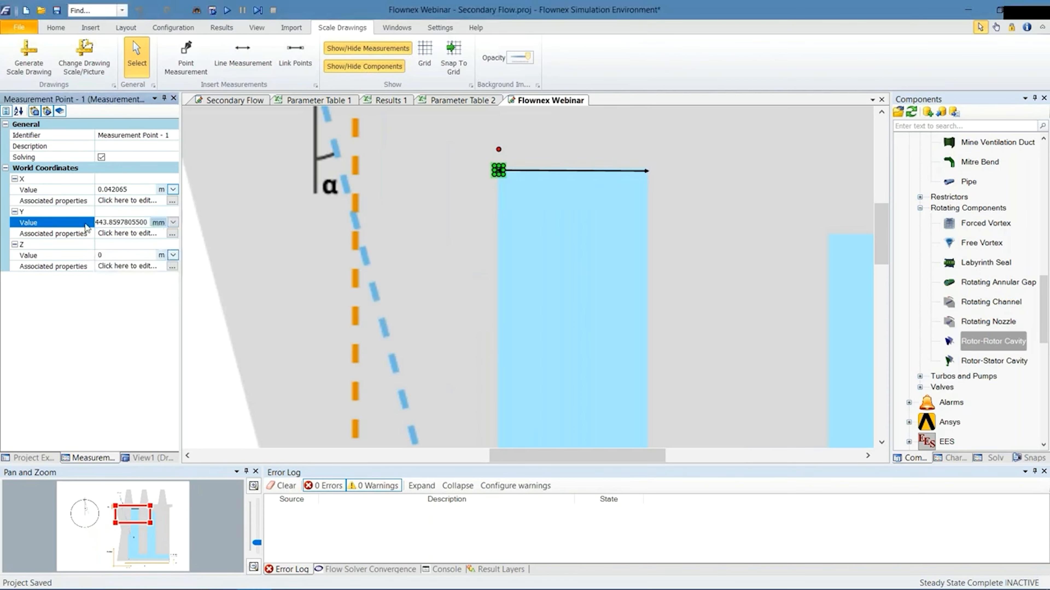
drag(29, 222, 465, 194)
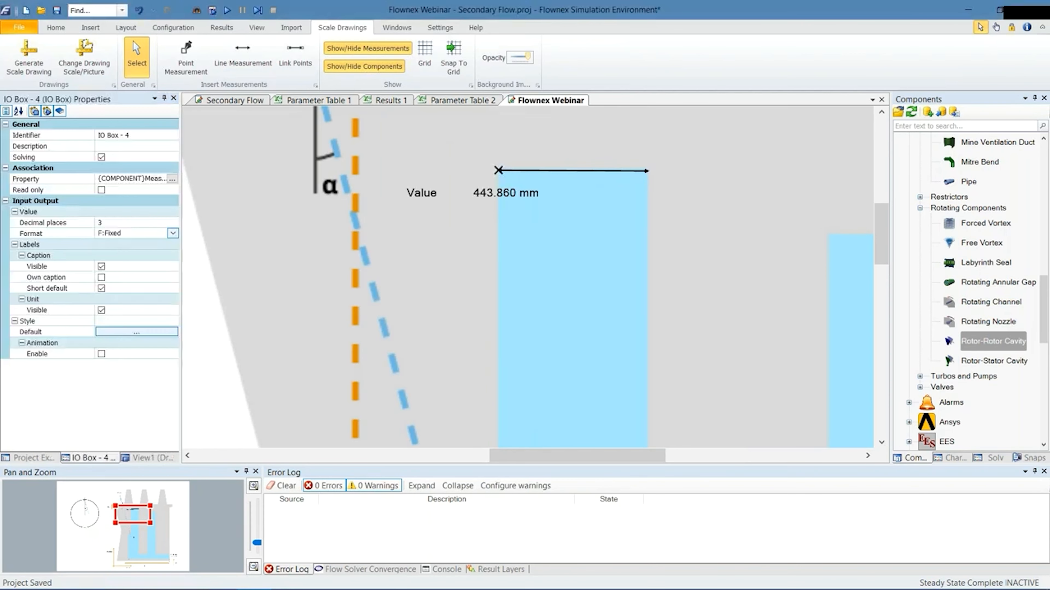
- Switch the cavity width line's length to mm and display that value on the drawing above the line
click(566, 171)
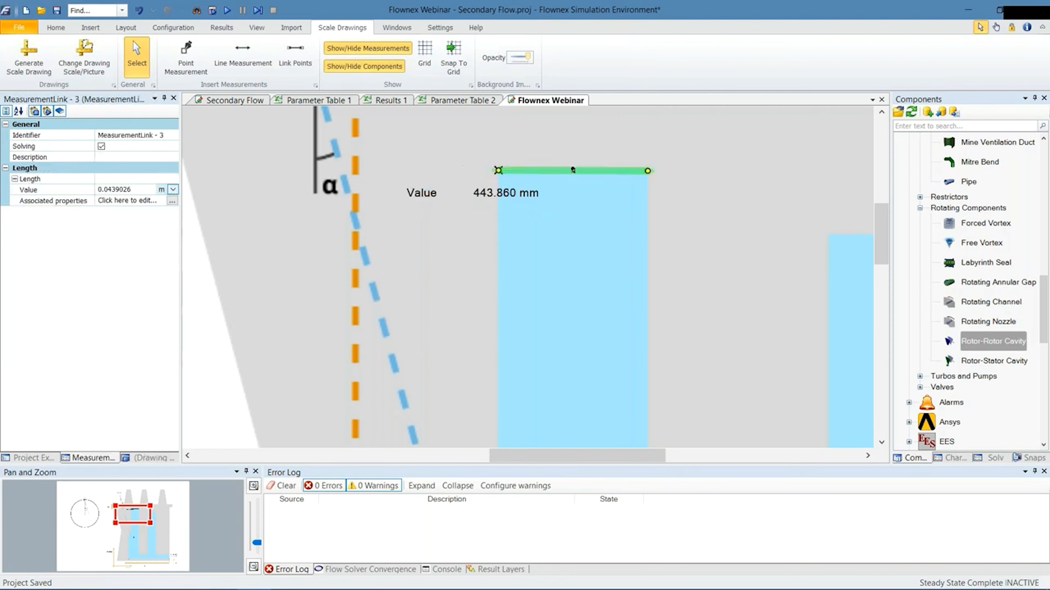
click(173, 190)
click(455, 269)
- Delete the two value displays for the point's Y coordinate and the line's length from the drawing
scroll(588, 264, down, 3)
scroll(533, 343, down, 6)
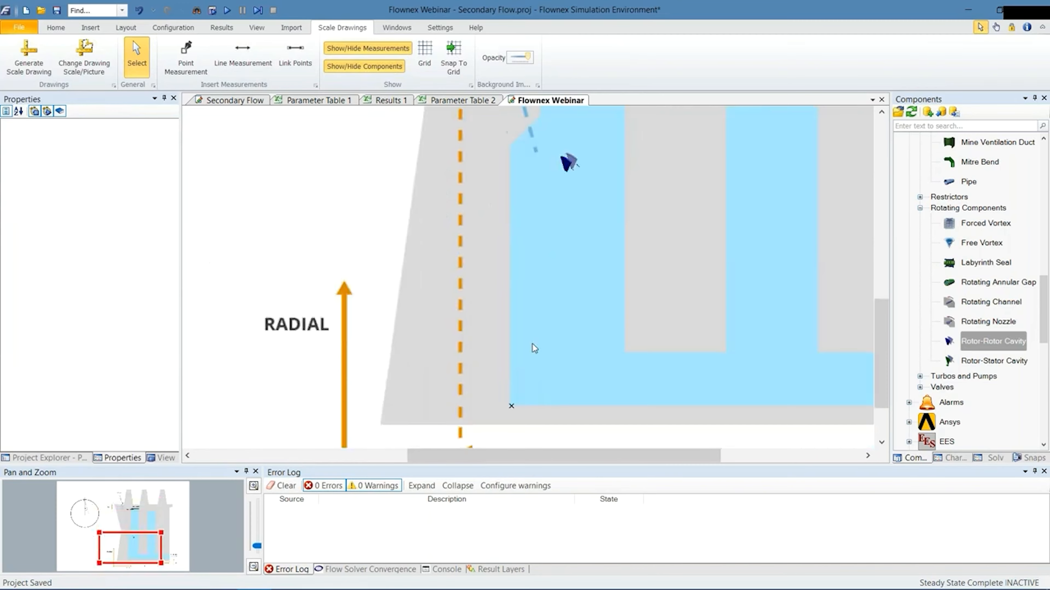
scroll(579, 251, up, 3)
scroll(577, 272, down, 2)
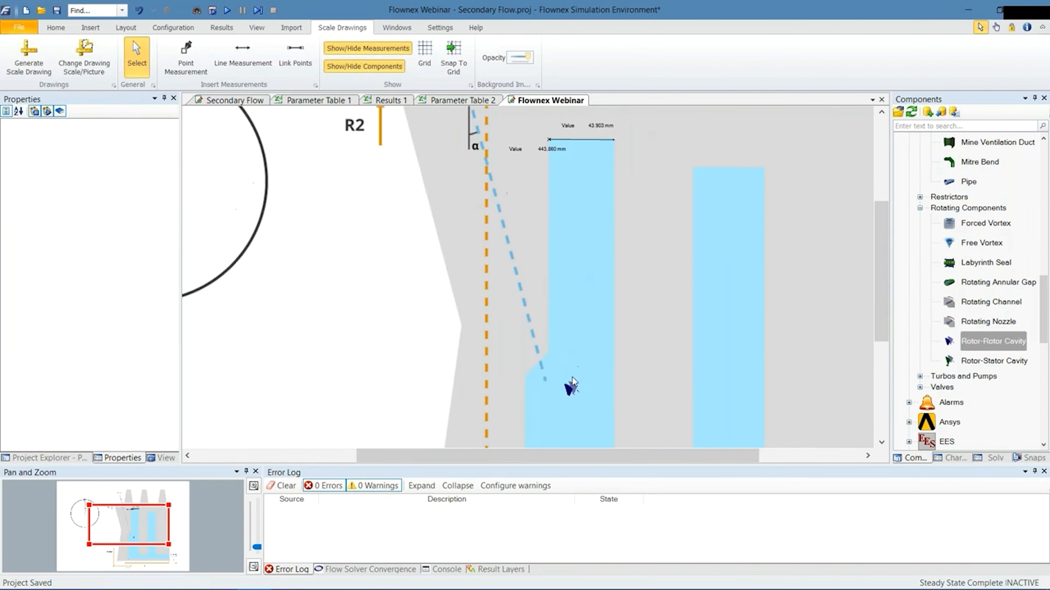
click(572, 388)
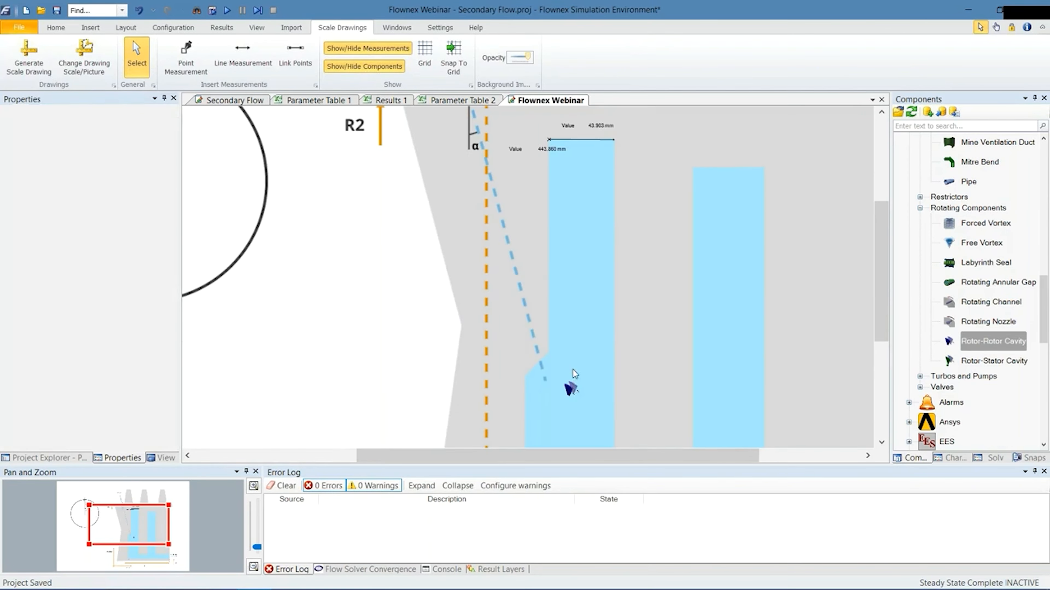
click(553, 149)
key(Delete)
click(567, 126)
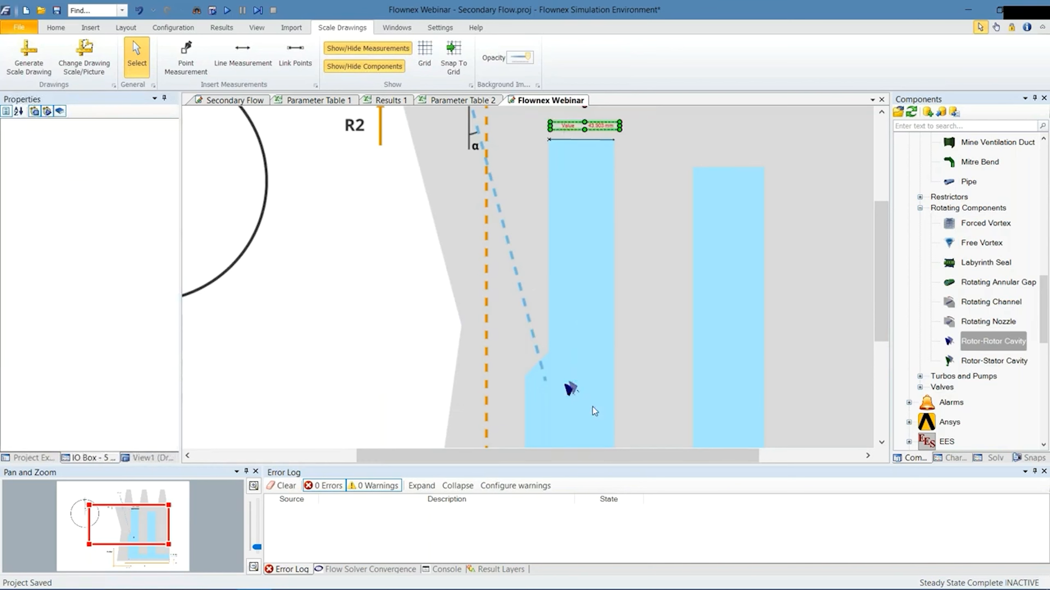
- Link the Rotor-Rotor Cavity's outer radius to the Y coordinate of the measurement point at the cavity's upper-left corner
click(571, 389)
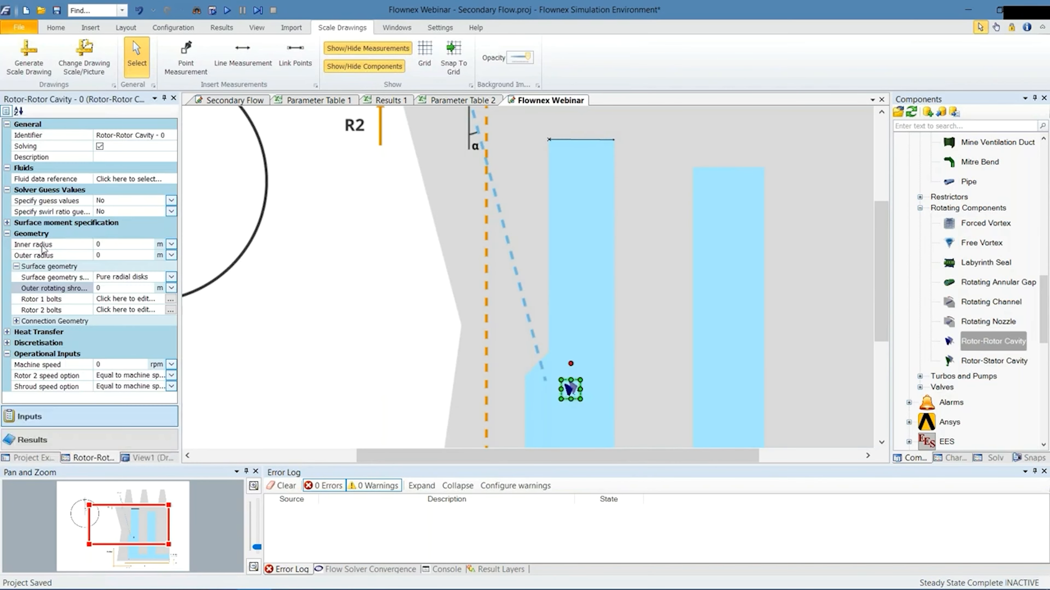
drag(41, 255, 549, 141)
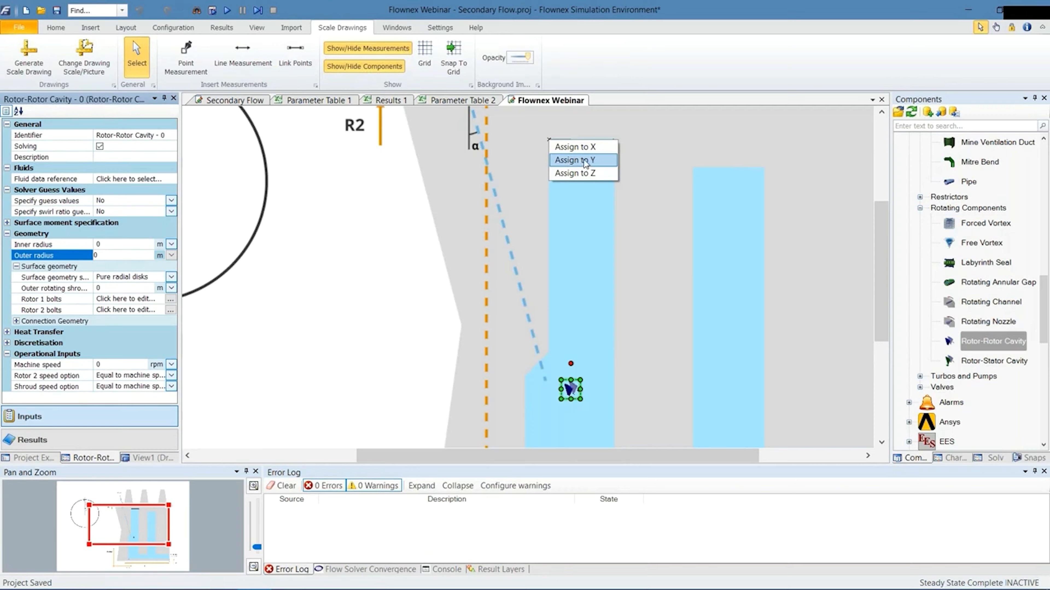
click(584, 159)
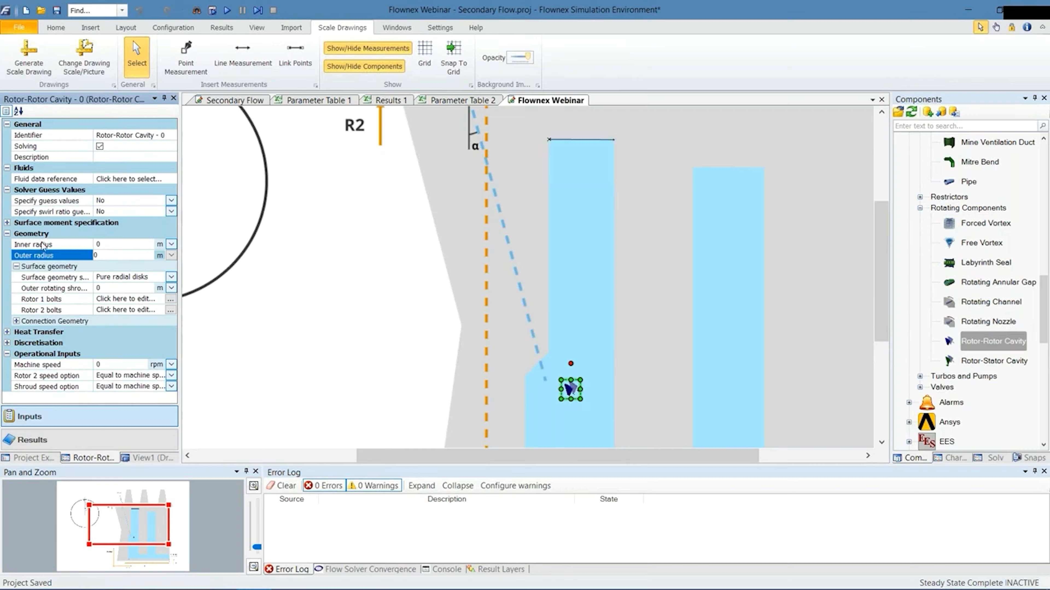
click(109, 255)
click(672, 371)
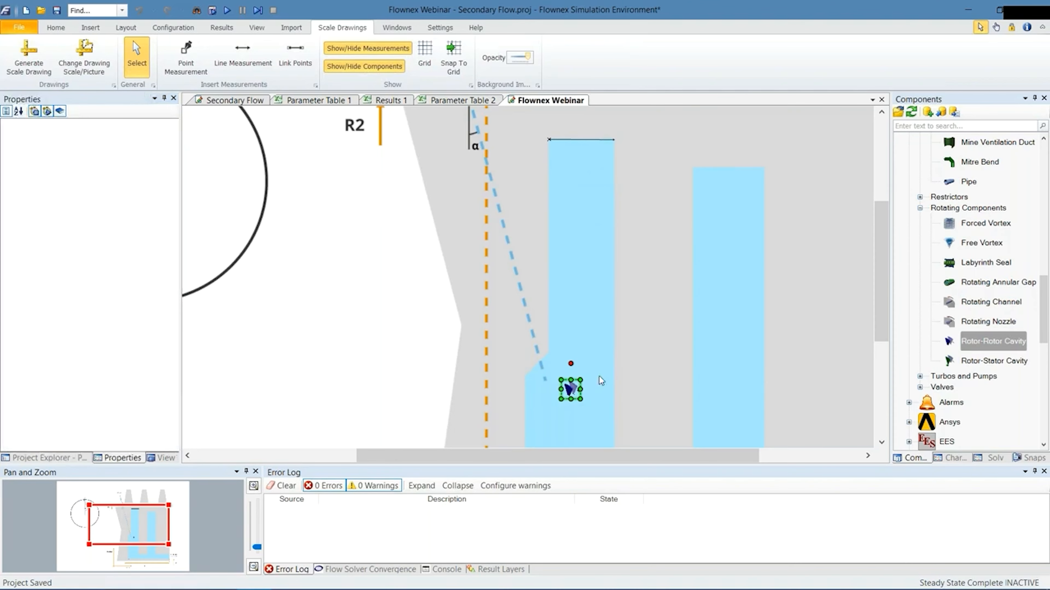
- Check the Rotor-Rotor Cavity's linked outer radius and go to its disabler, Measurement Point - 1, to view the association
click(570, 389)
drag(138, 255, 91, 255)
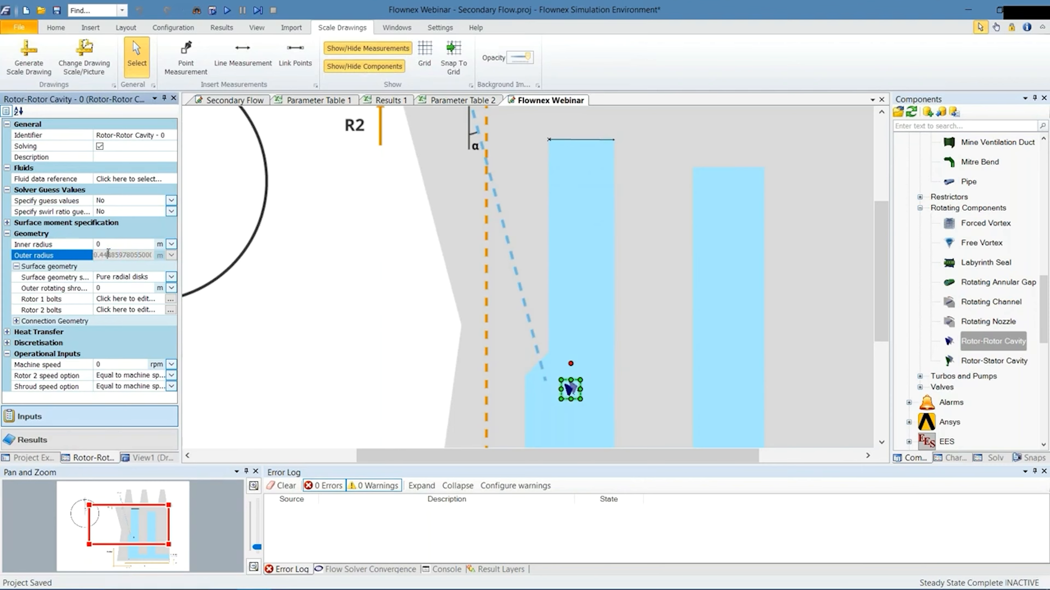
click(105, 258)
right_click(65, 255)
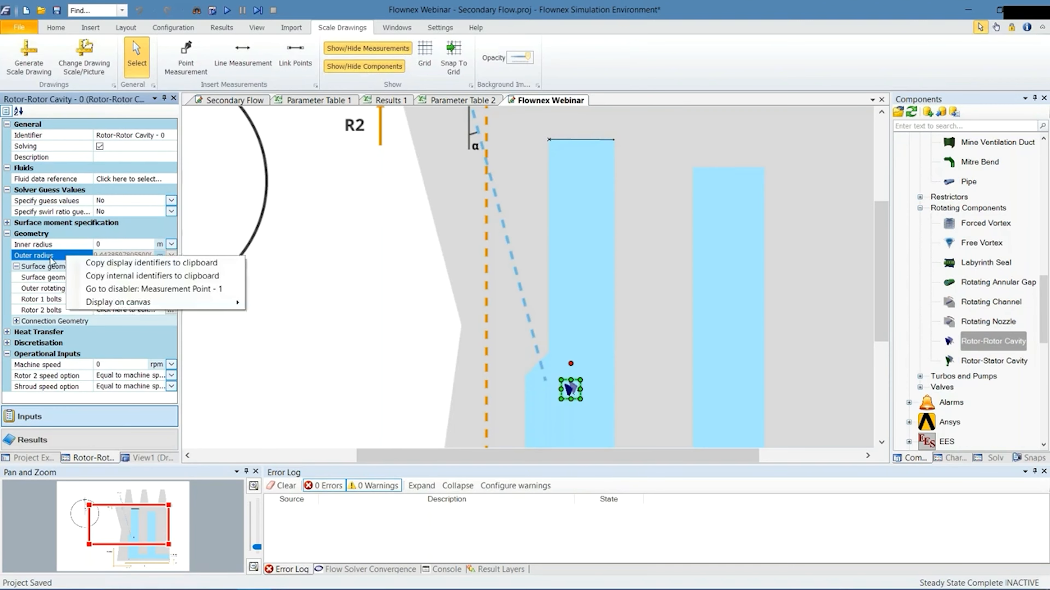
click(157, 290)
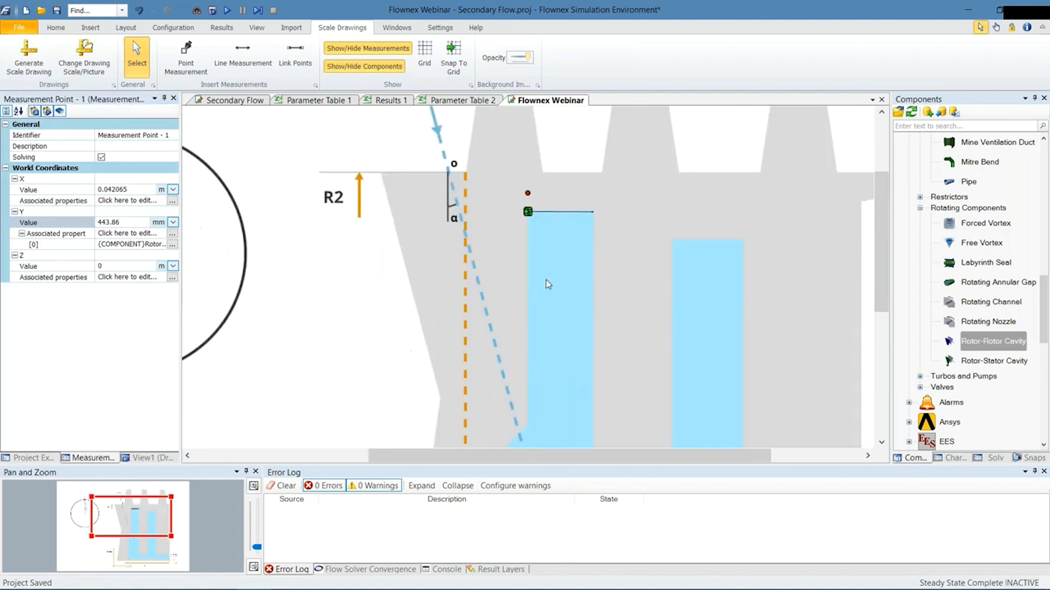
scroll(547, 280, down, 2)
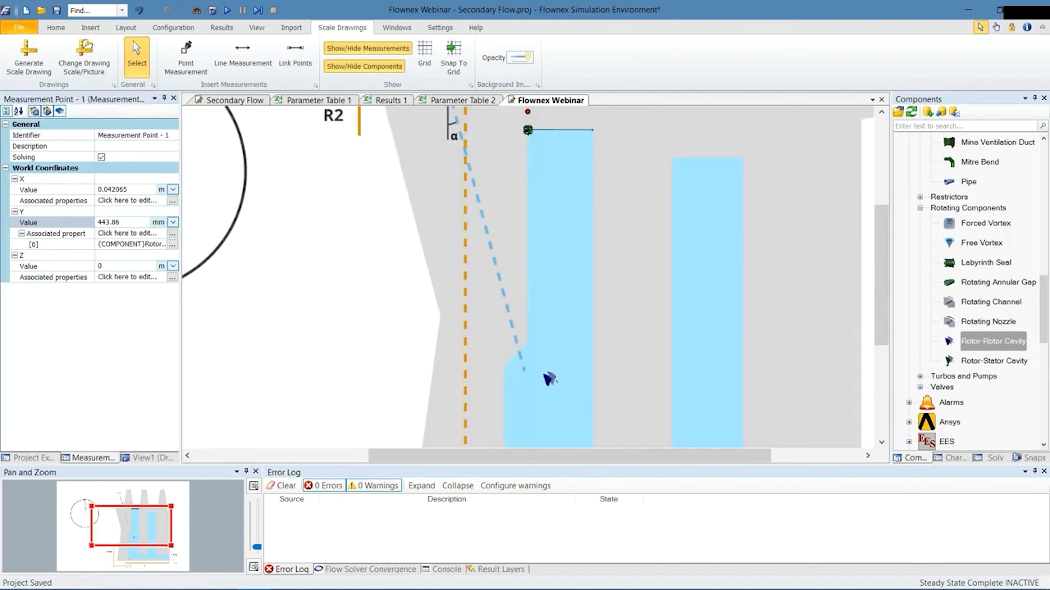
- Reselect the Rotor-Rotor Cavity and inspect the full value of its locked outer radius
click(539, 397)
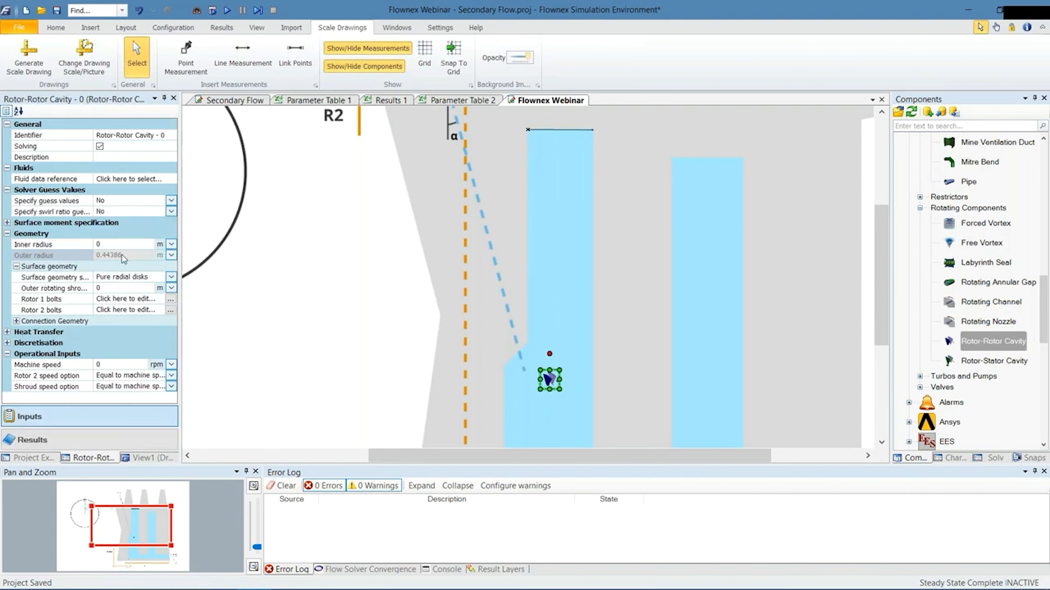
click(132, 255)
drag(134, 256, 93, 255)
click(139, 255)
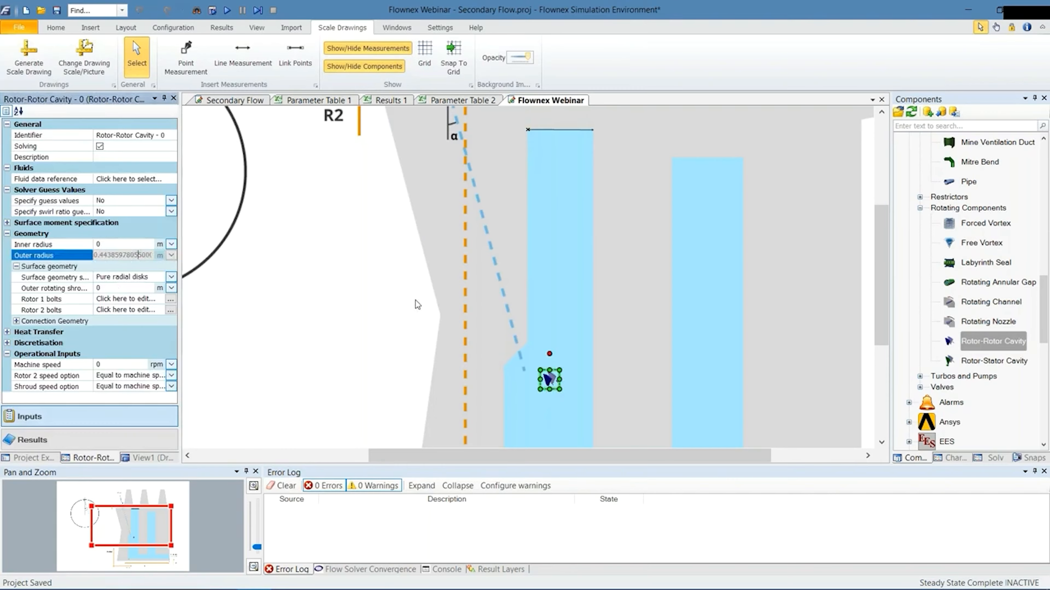
scroll(620, 286, down, 1)
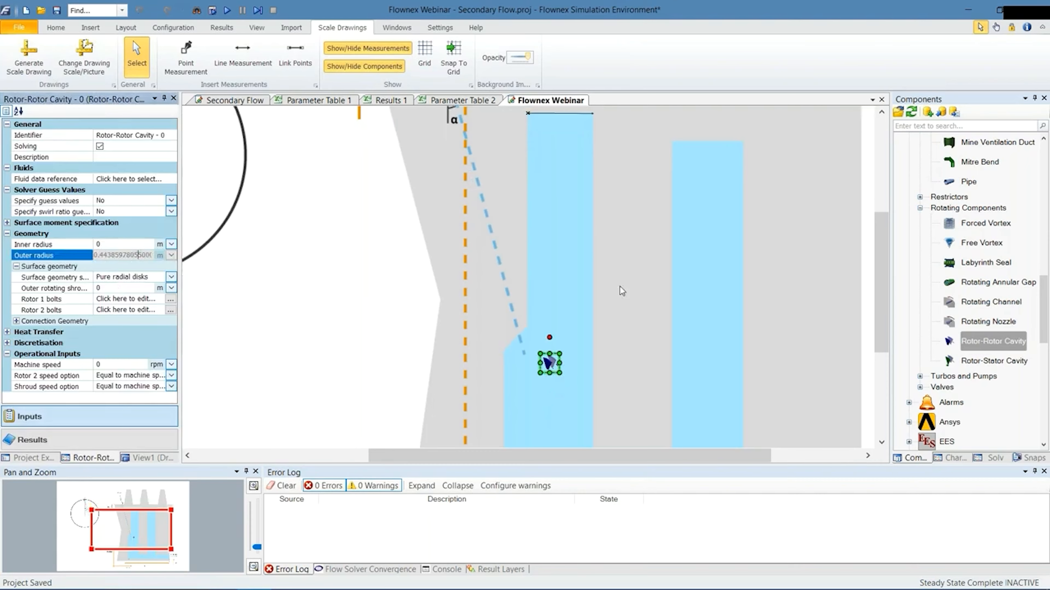
- Link the Rotor-Rotor Cavity's inner radius to the Y coordinate of the measurement point at the cavity's lower-left corner
scroll(620, 287, down, 10)
right_click(505, 356)
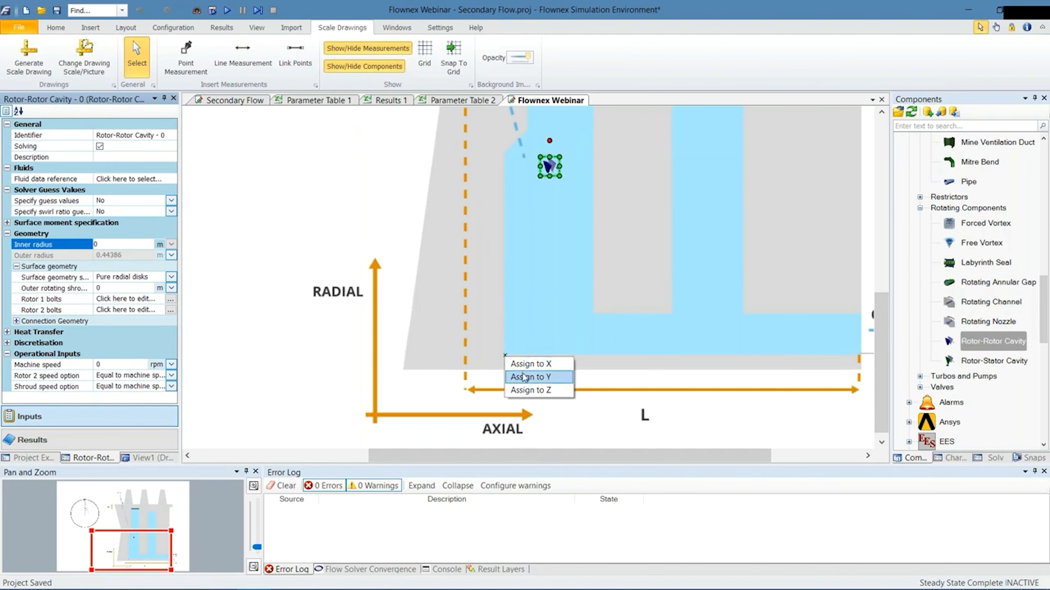
click(524, 376)
- Link the Rotor-Rotor Cavity's outer rotating shroud width to the length of the measurement line along the cavity's upper edge
scroll(548, 267, up, 1)
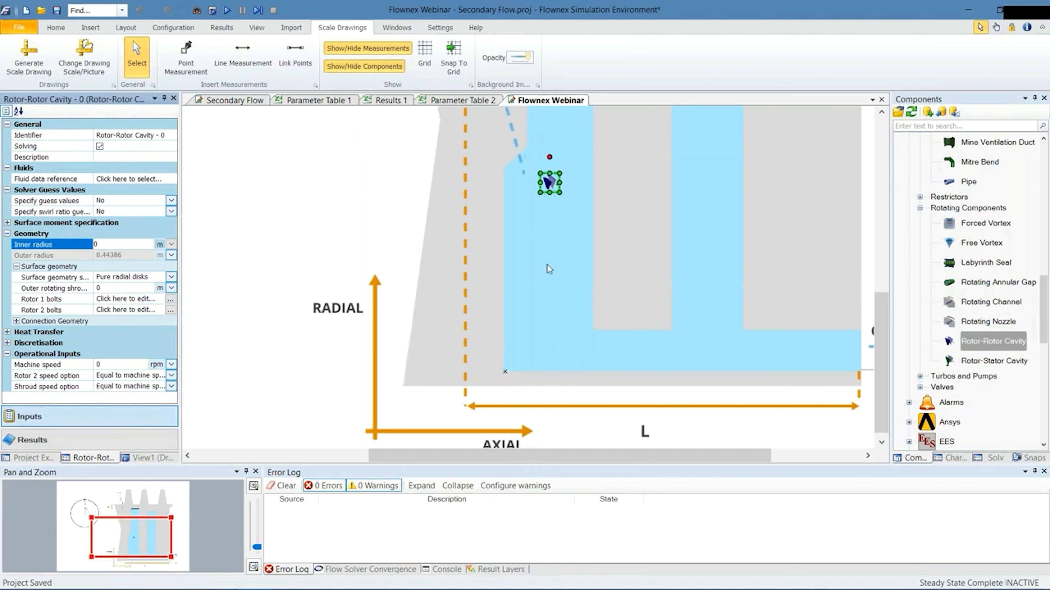
scroll(547, 269, up, 9)
click(62, 290)
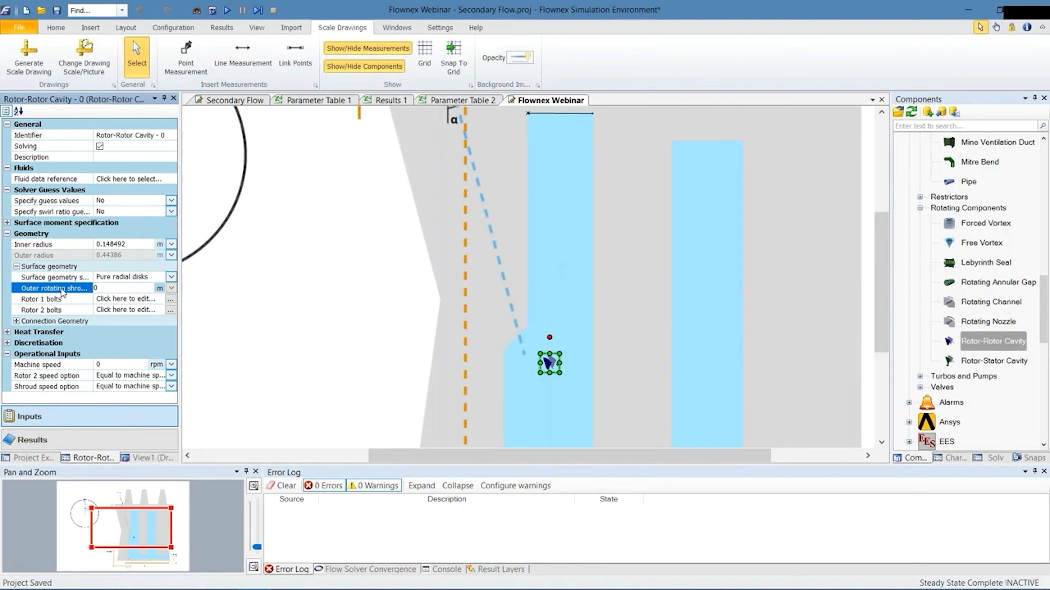
scroll(546, 194, up, 1)
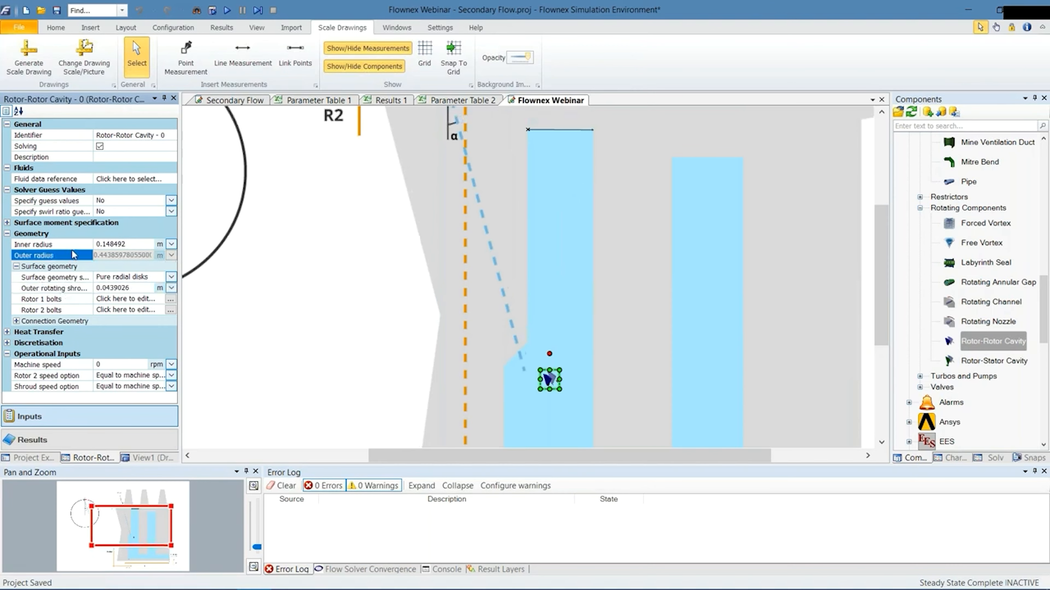
- Reselect the Rotor-Rotor Cavity and inspect its linked inner radius, outer radius and outer rotating shroud width
click(555, 381)
click(550, 380)
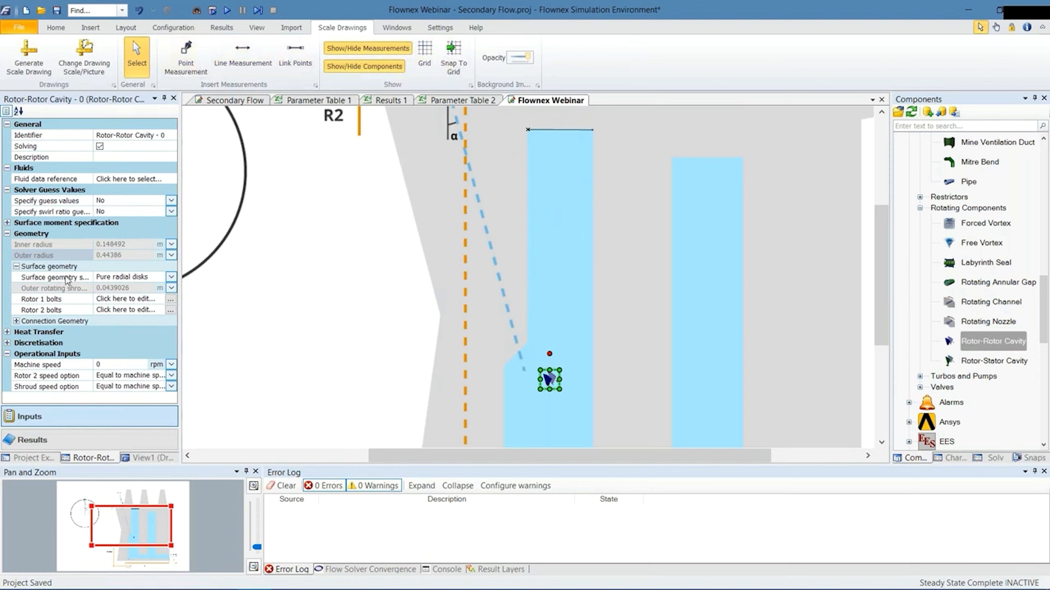
click(67, 287)
click(75, 256)
click(76, 245)
click(77, 255)
click(78, 244)
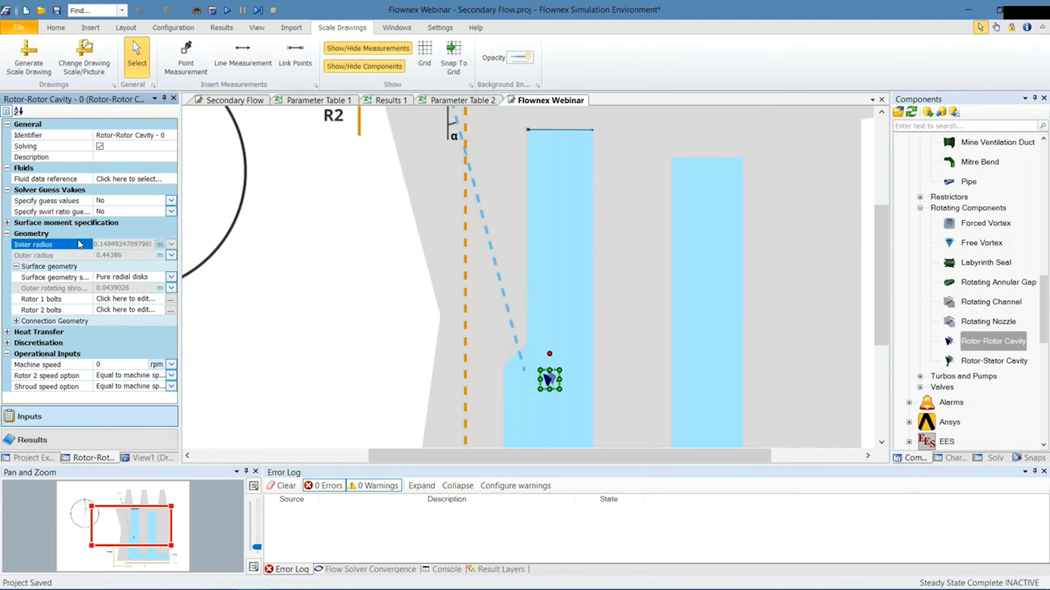
- Add value displays for the Rotor-Rotor Cavity's outer radius and outer rotating shroud width to the drawing, above the component
scroll(542, 240, up, 1)
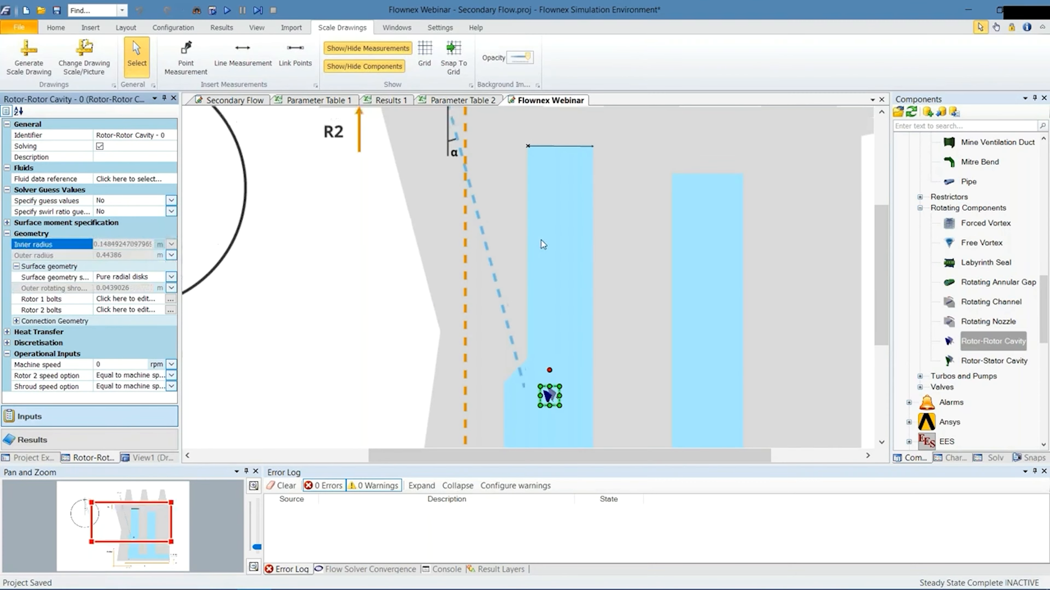
scroll(542, 244, up, 3)
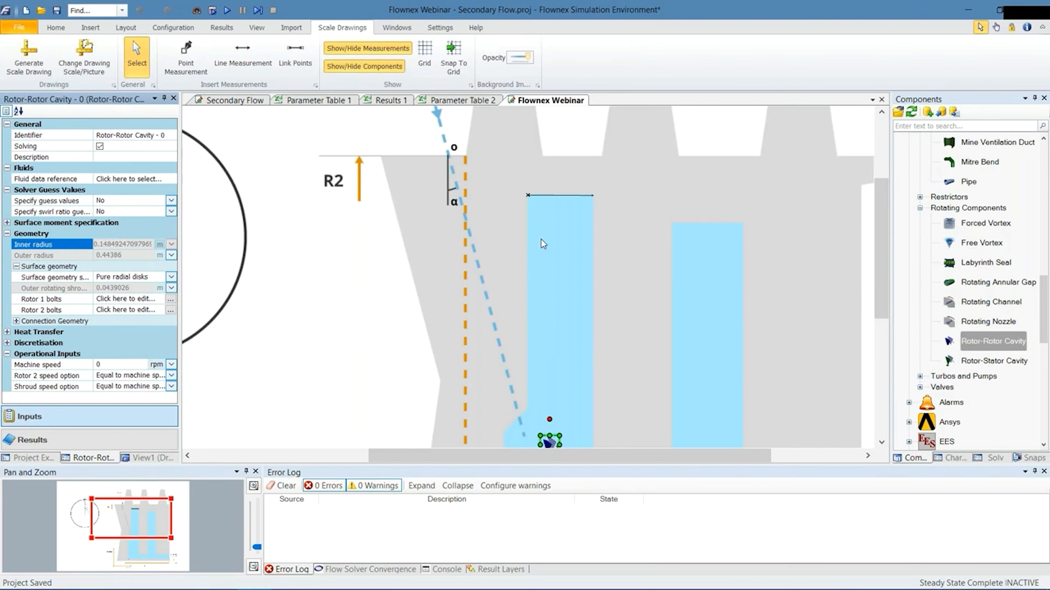
scroll(565, 382, down, 1)
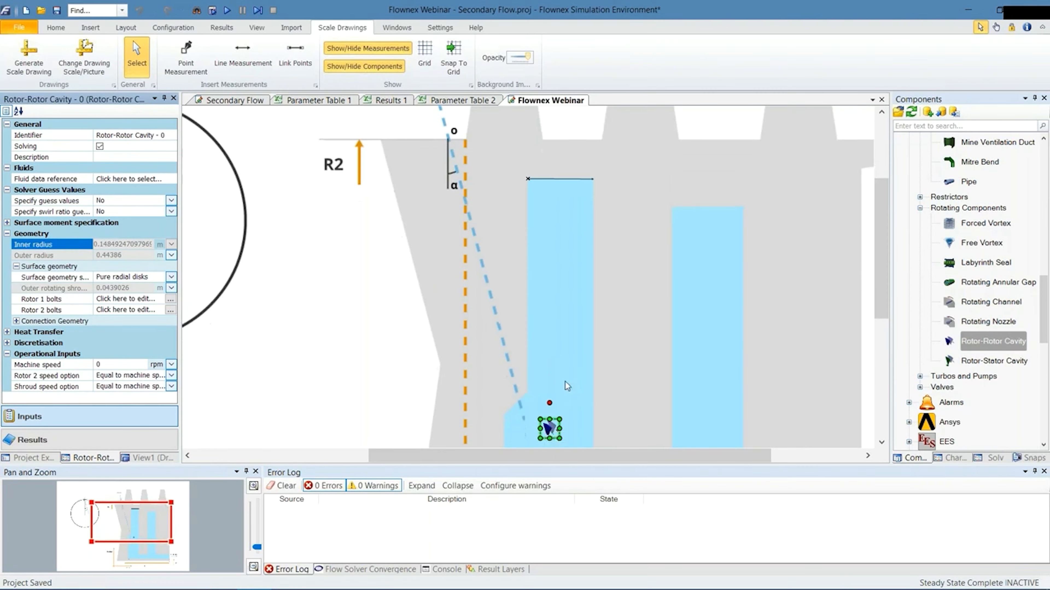
scroll(565, 381, down, 2)
drag(159, 260, 552, 272)
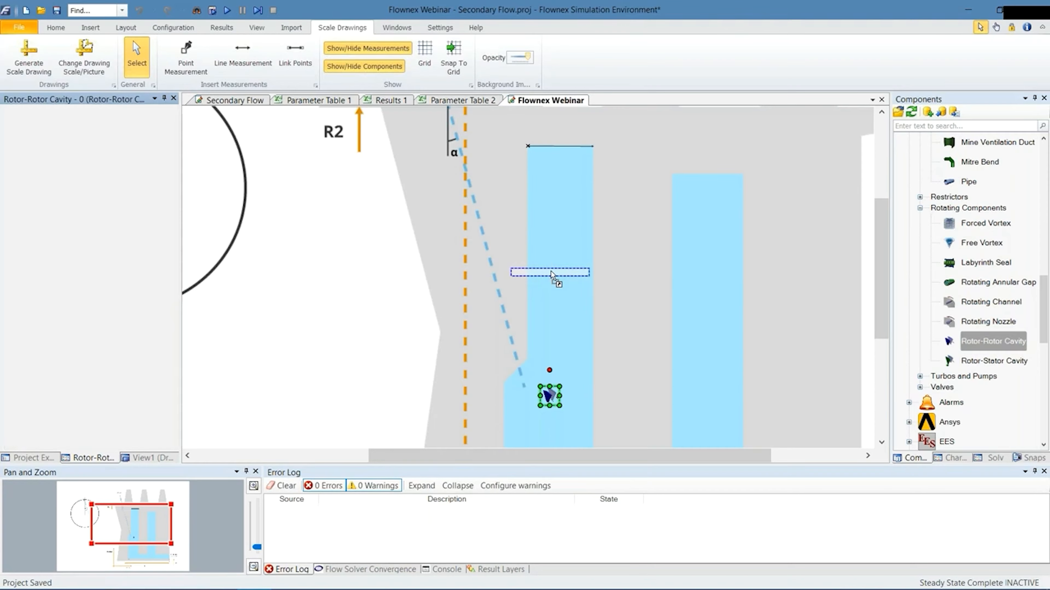
click(550, 396)
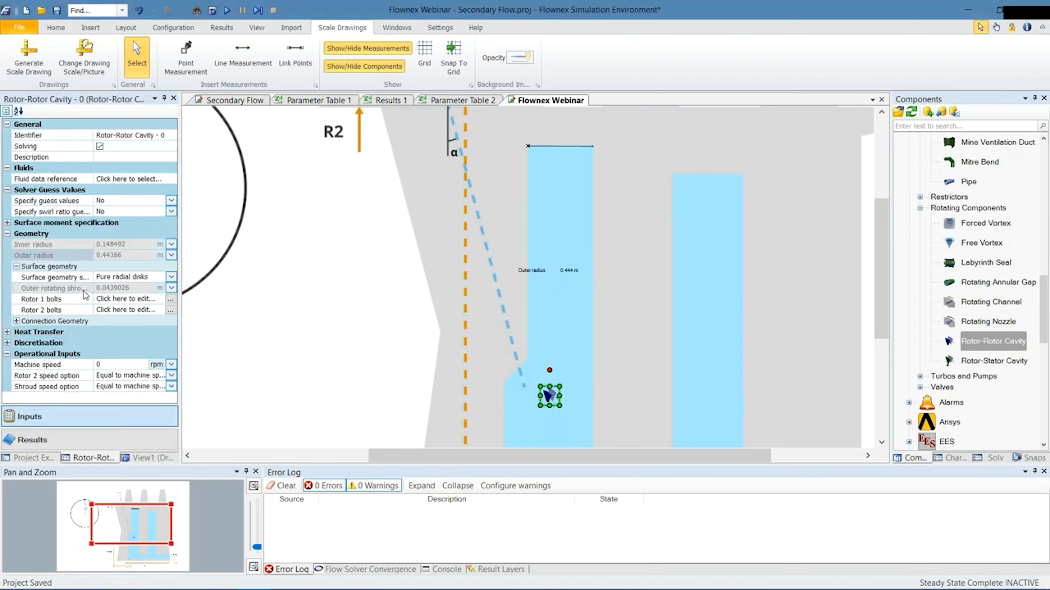
drag(82, 290, 548, 288)
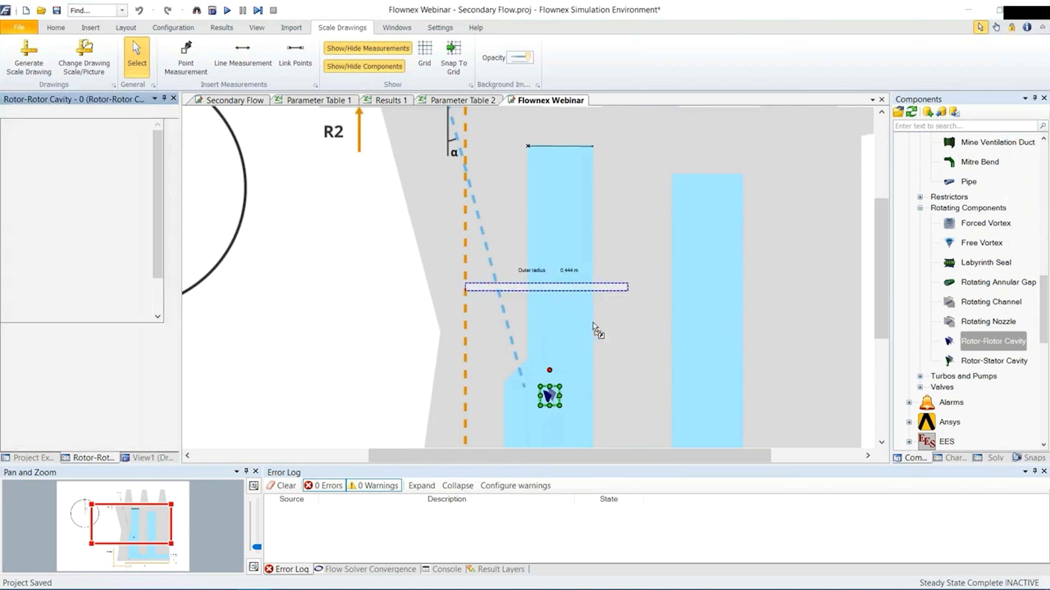
- Shorten the measurement line along the cavity's upper edge to about 29 mm by moving its right end inward
scroll(600, 263, up, 3)
scroll(601, 263, up, 3)
click(586, 162)
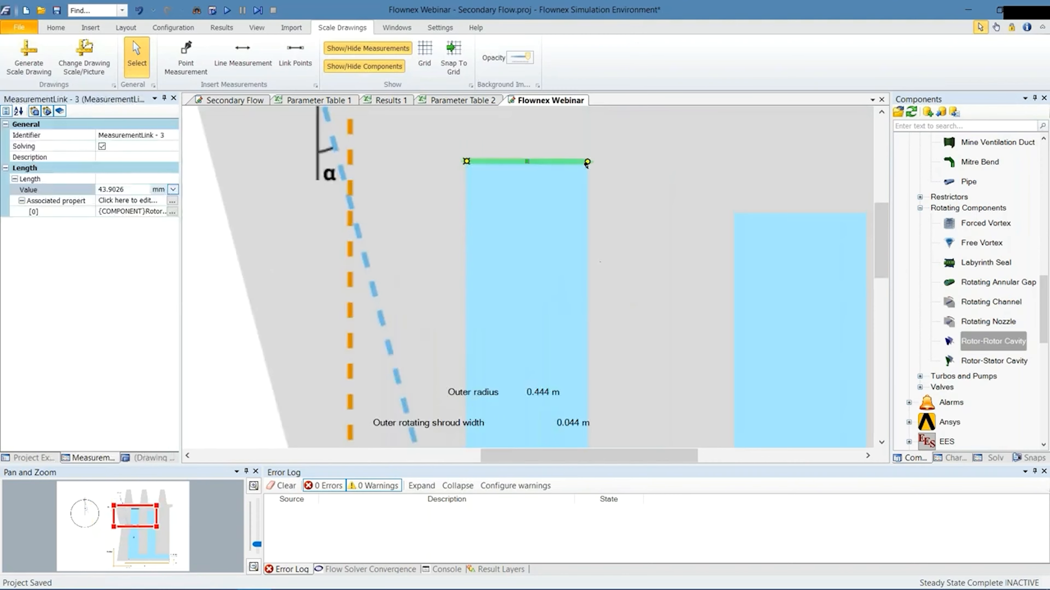
drag(588, 162, 546, 162)
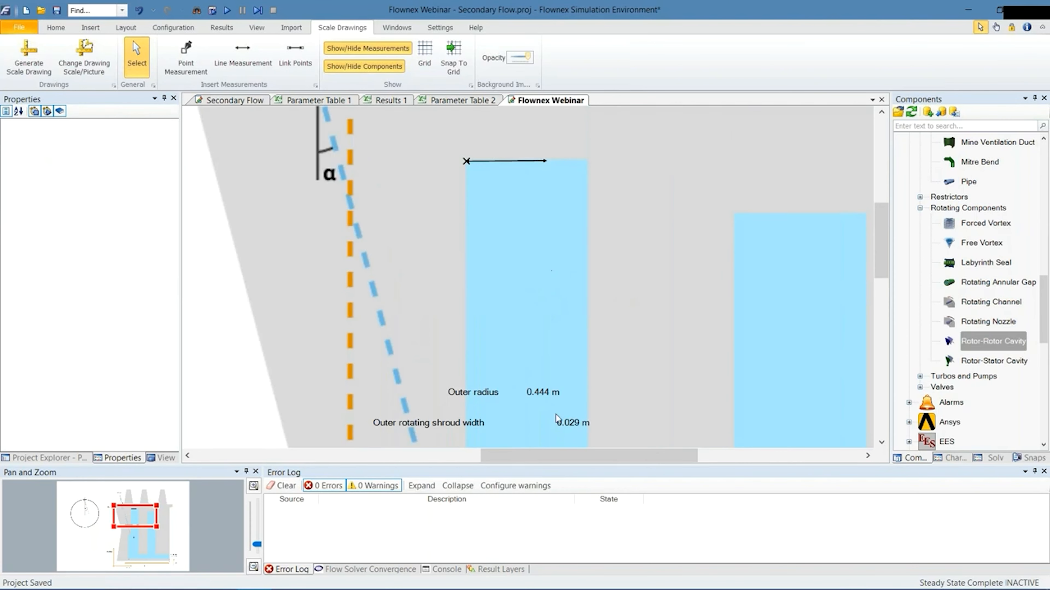
- Place the outer rotating shroud width display just below the measurement line and extend the line to about 41 mm
drag(534, 429, 571, 210)
click(530, 158)
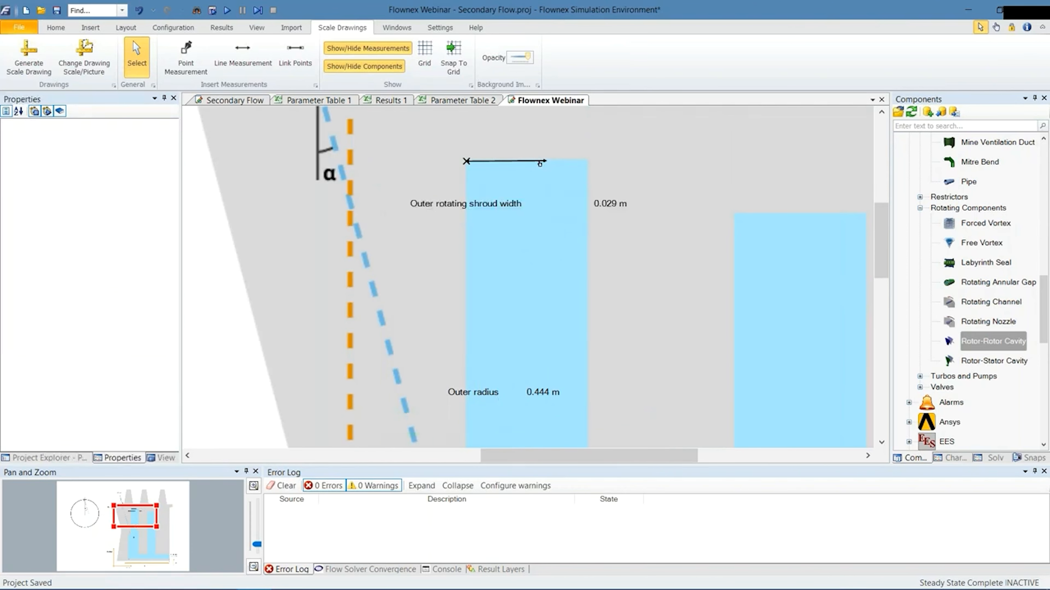
click(545, 162)
drag(545, 161, 580, 163)
- Nudge the measurement point at the cavity's upper-left corner downward until the linked outer radius is about 0.434 m
click(466, 161)
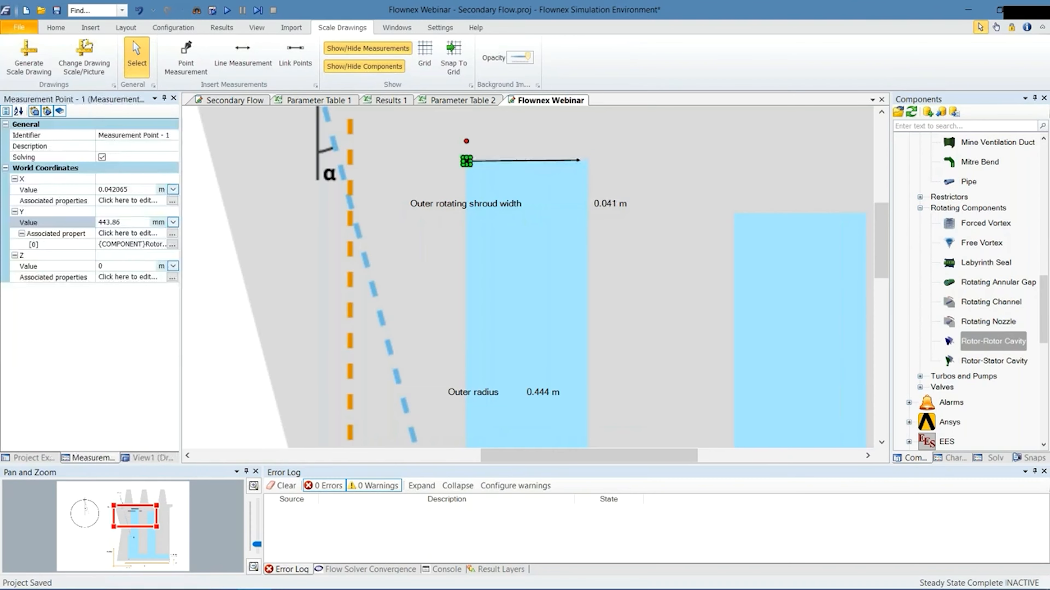
key(Down)
key(Down)
key(Down)
key(Down)
key(Down)
key(Down)
key(Down)
key(Down)
key(Down)
key(Down)
key(Down)
key(Down)
key(Down)
key(Down)
key(Down)
click(510, 318)
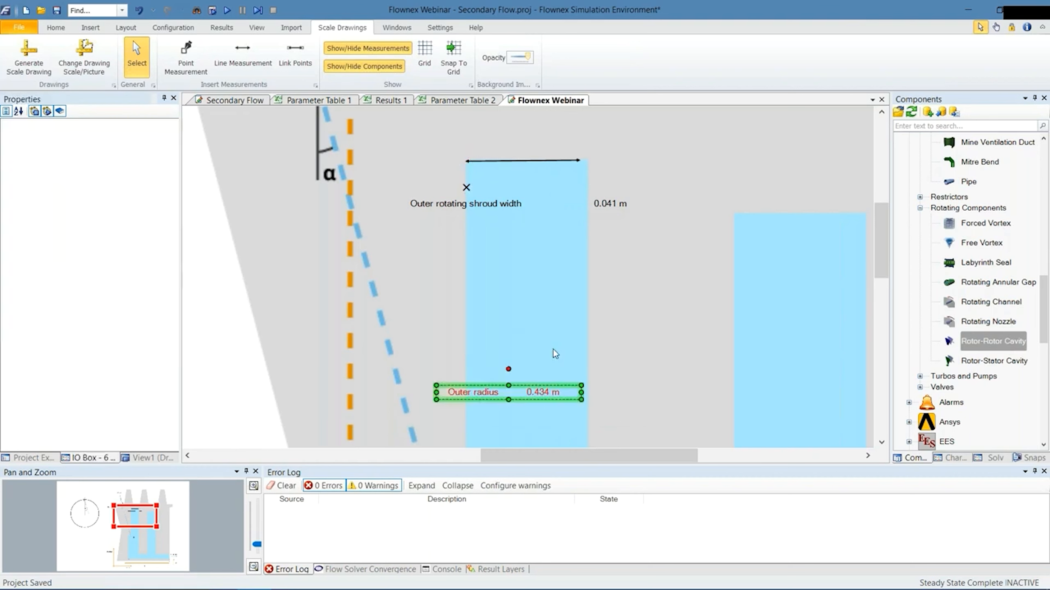
- Move the measurement point back up onto the cavity's upper-left corner, at an outer radius of about 0.444 m
click(461, 192)
key(Up)
key(Up)
key(Up)
key(Up)
key(Up)
key(Up)
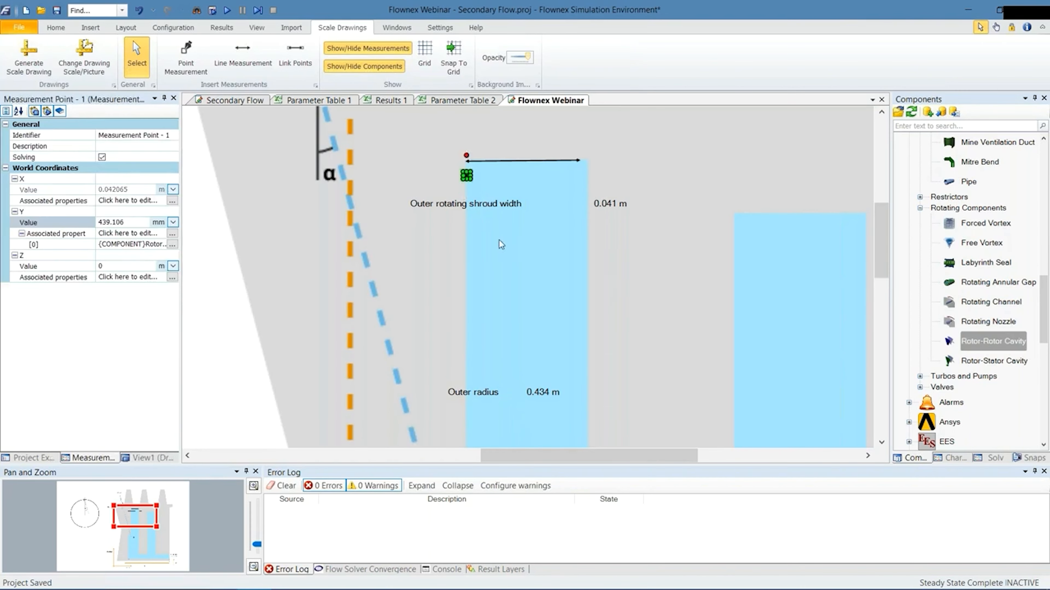
click(490, 236)
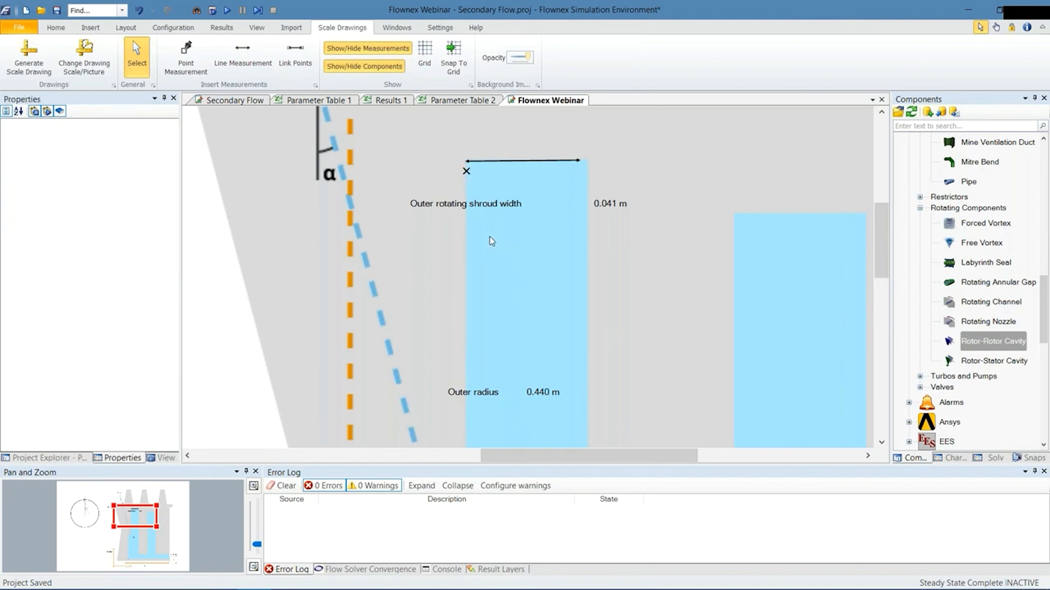
click(466, 172)
key(Up)
key(Up)
key(Up)
key(Up)
key(Up)
key(Up)
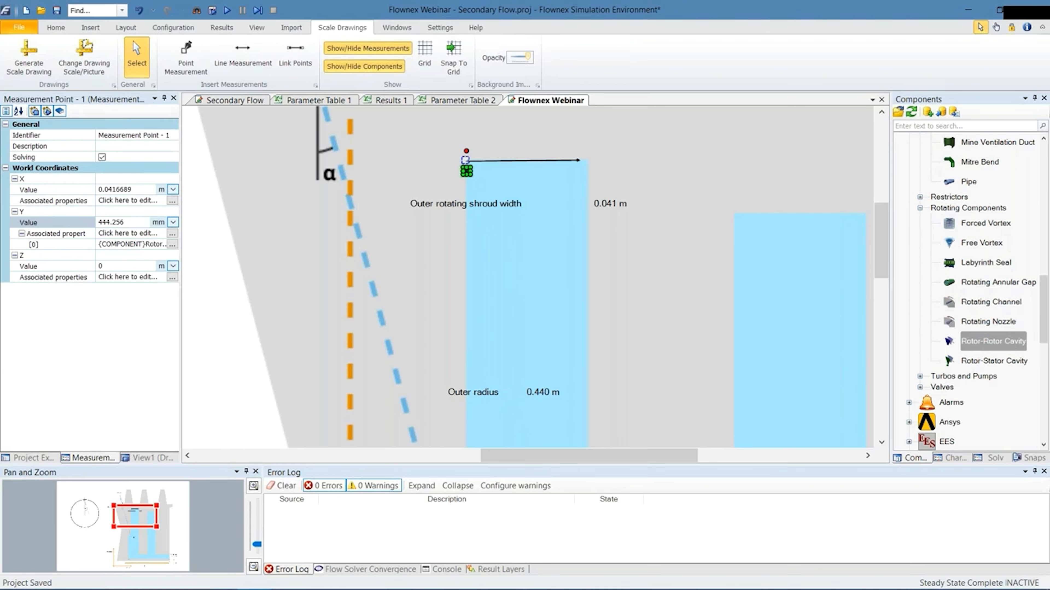
click(510, 178)
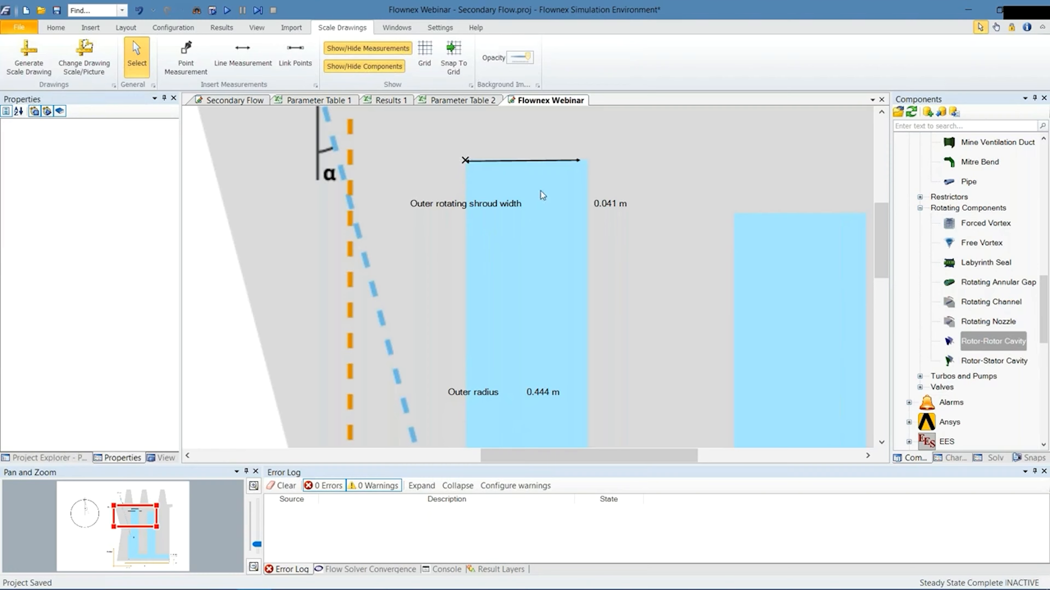
click(464, 162)
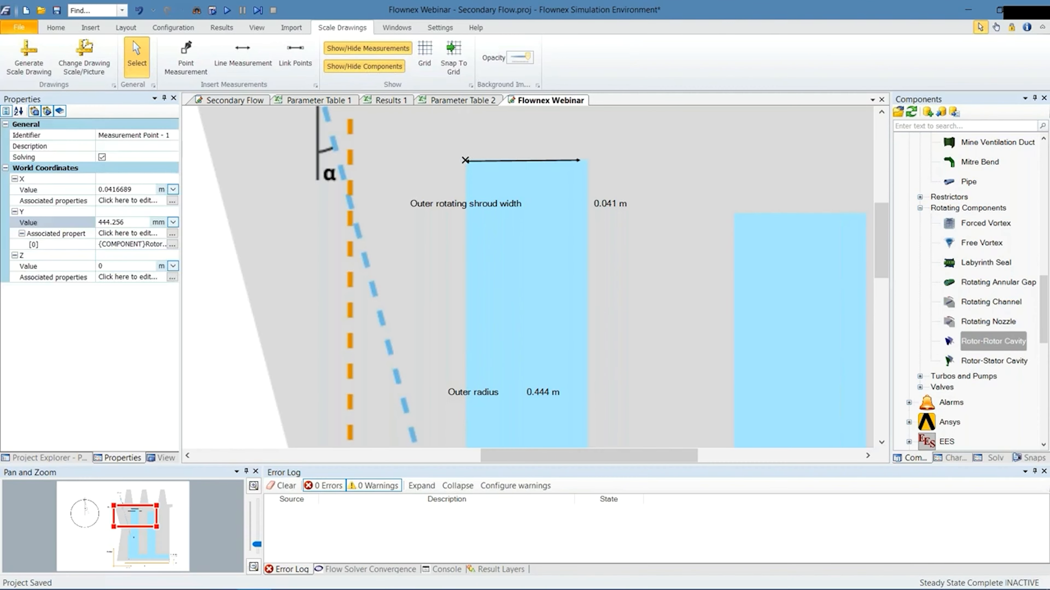
drag(419, 155, 468, 161)
click(518, 262)
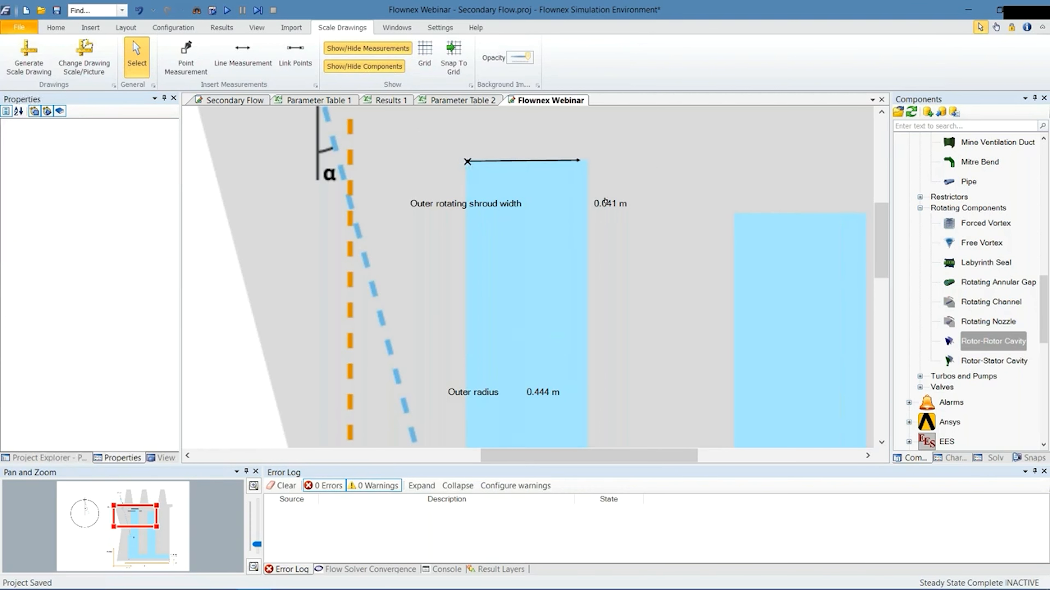
- Deactivate the Flownex Webinar folder among the project's 2D/3D geometries
scroll(605, 202, down, 3)
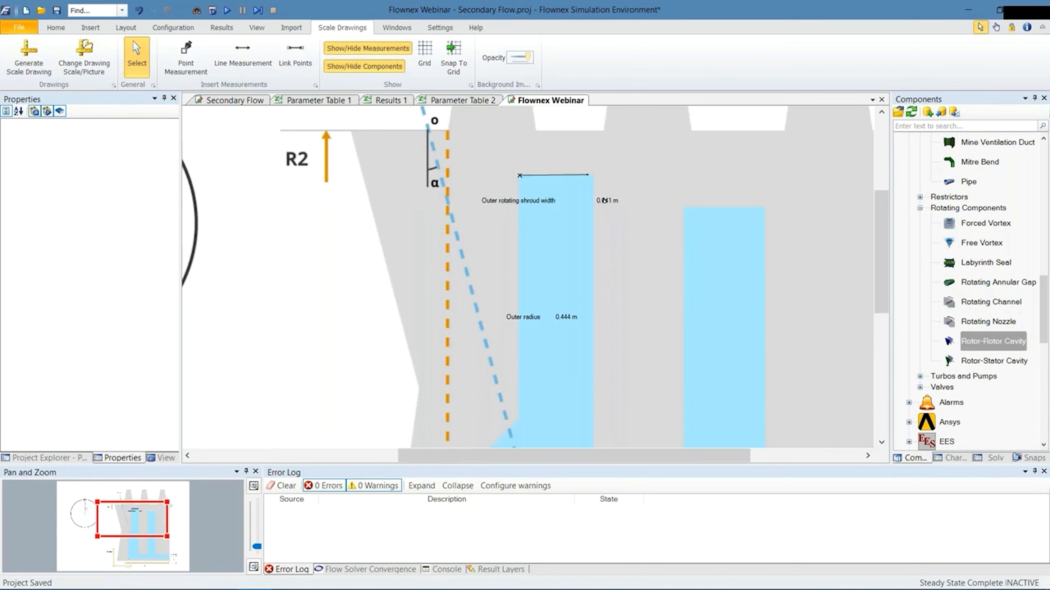
scroll(605, 202, down, 2)
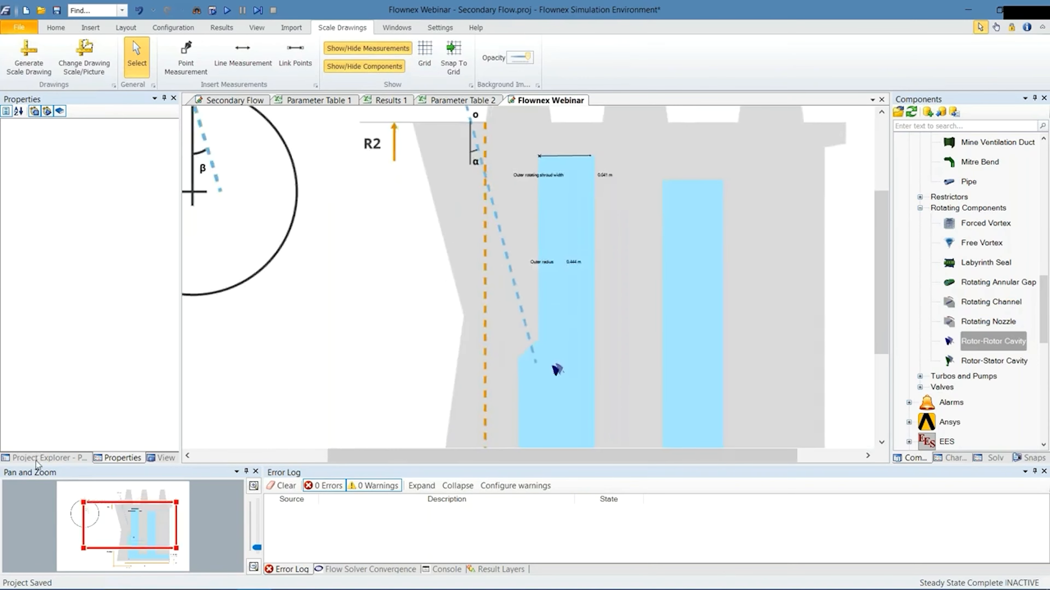
click(45, 457)
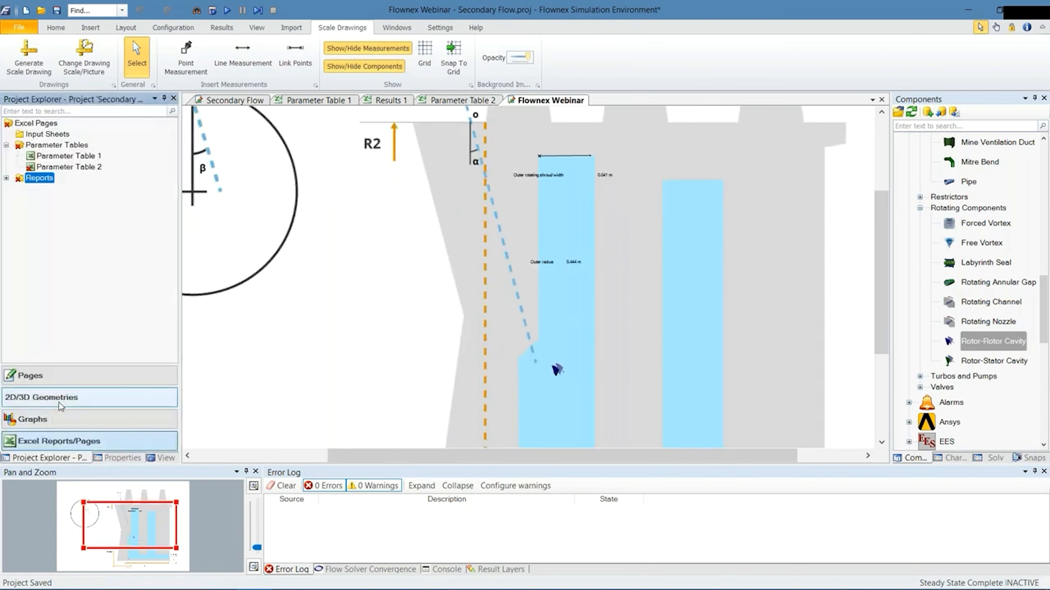
click(62, 399)
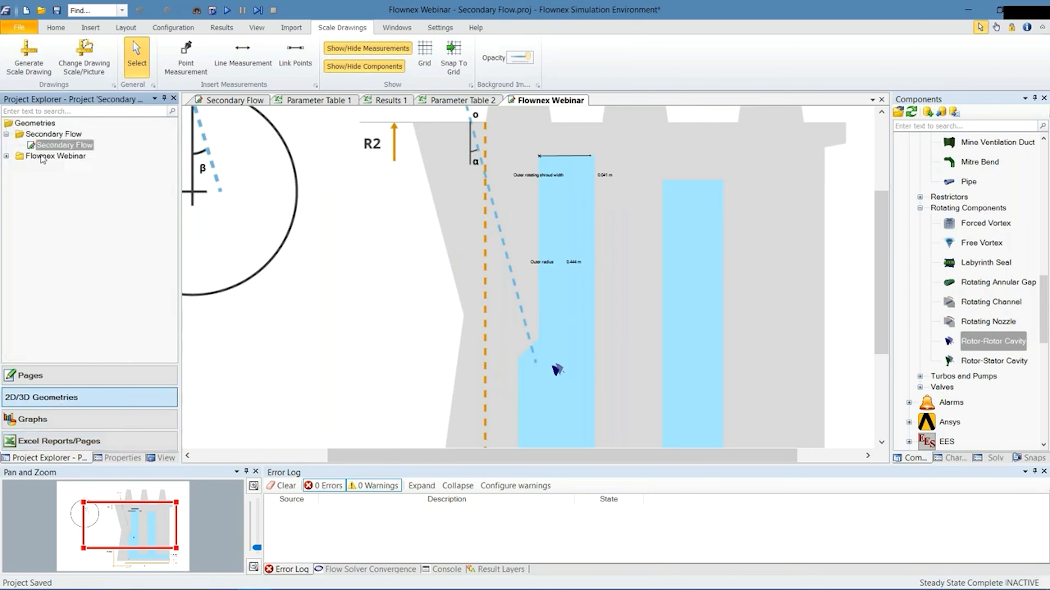
right_click(42, 159)
click(98, 207)
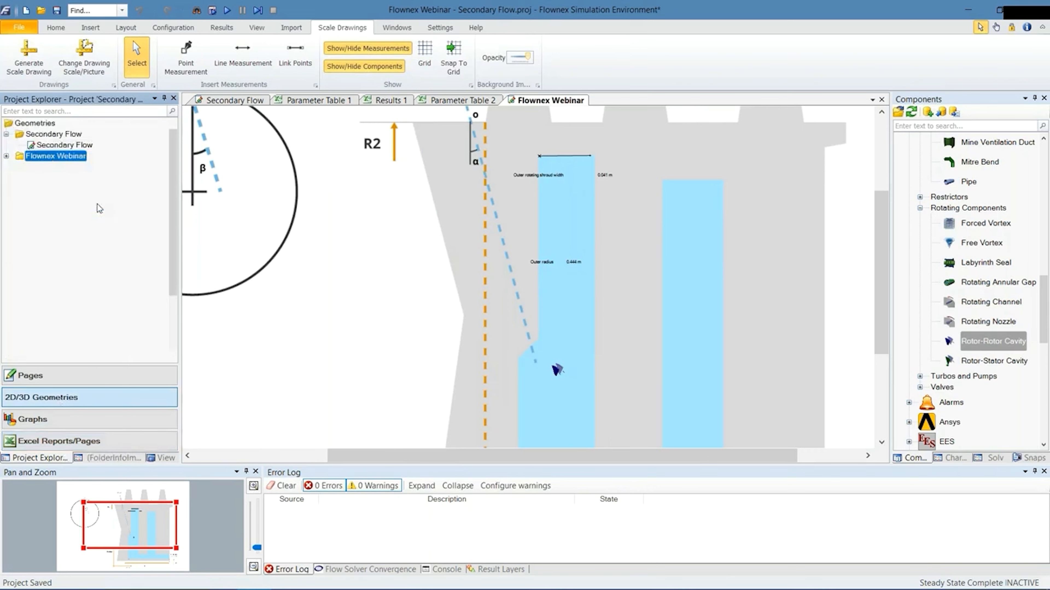
- Open the Secondary Flow drawing and examine its flow network and the left Rotor-Rotor Cavity's outer radius input
click(242, 101)
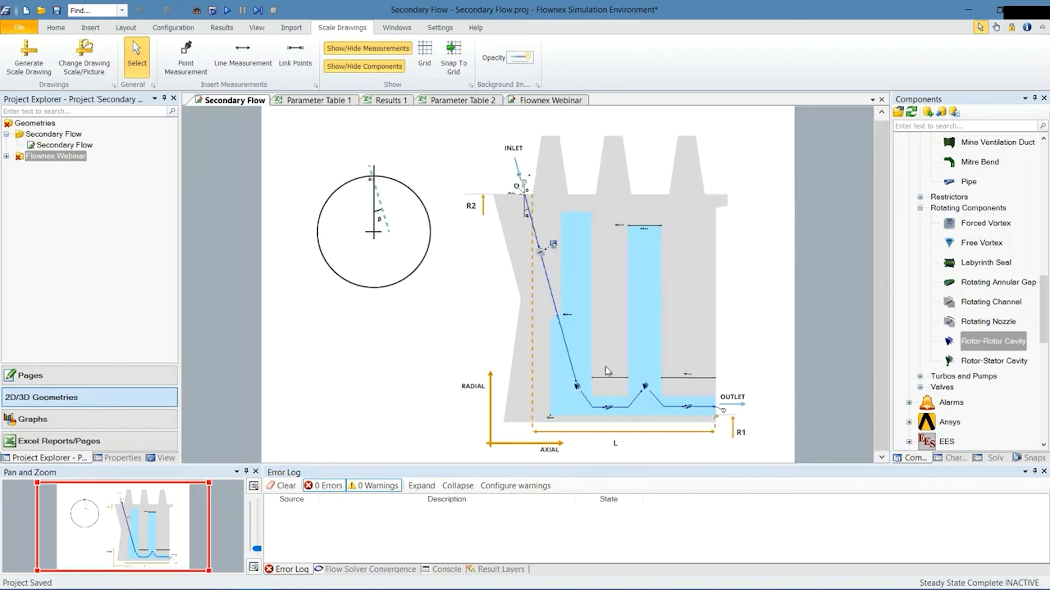
scroll(562, 246, up, 5)
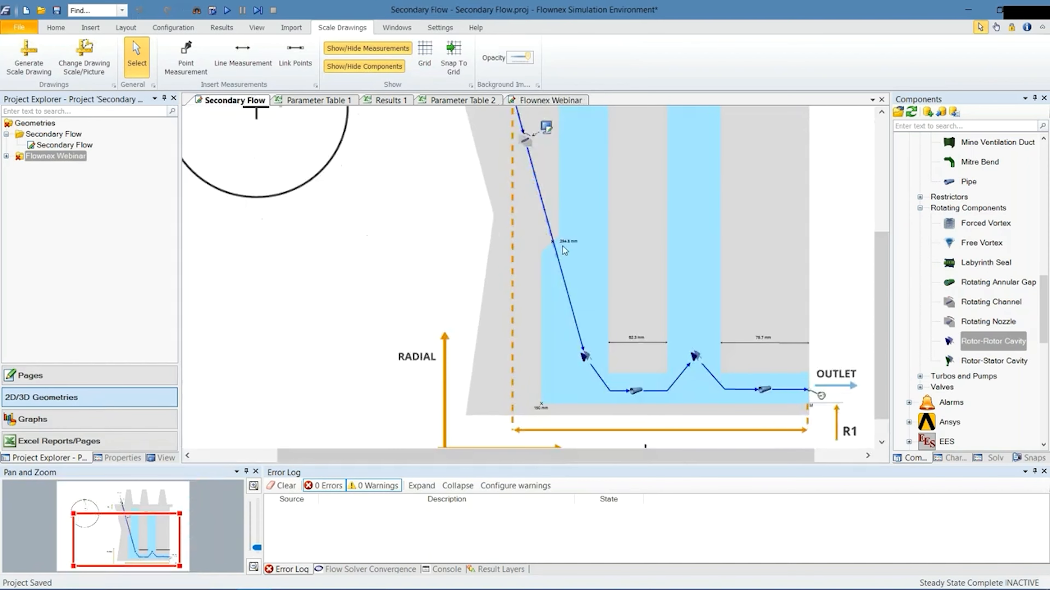
scroll(523, 258, down, 1)
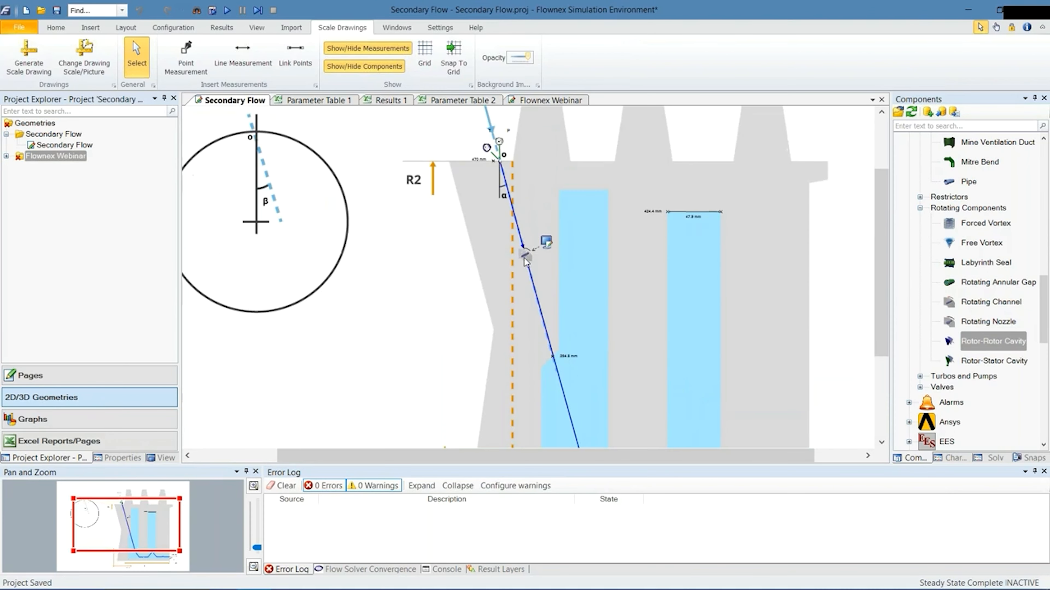
scroll(524, 257, down, 1)
scroll(523, 258, down, 5)
scroll(523, 258, right, 4)
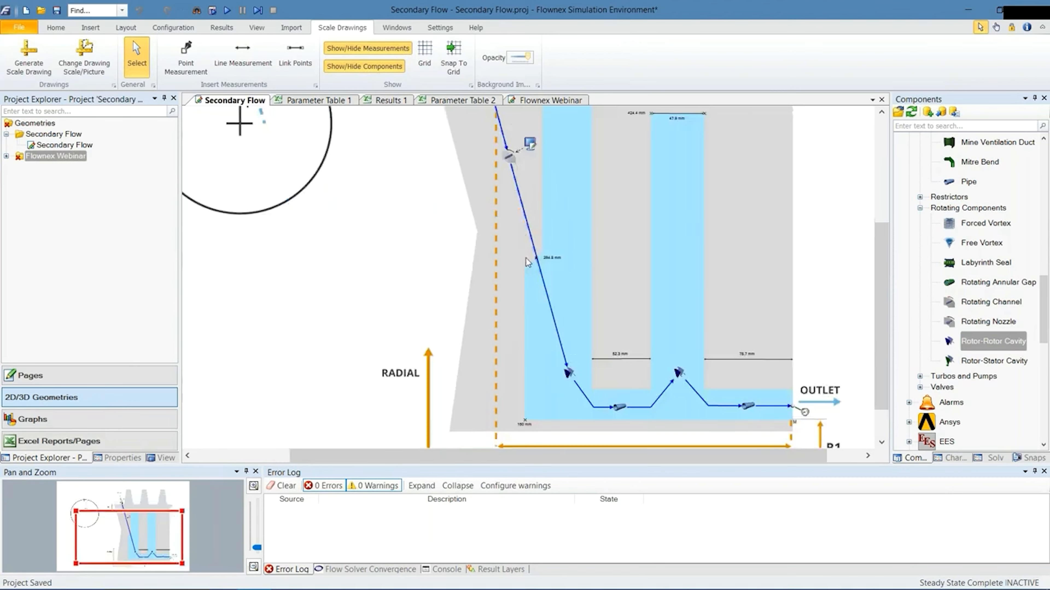
scroll(525, 260, down, 3)
click(523, 325)
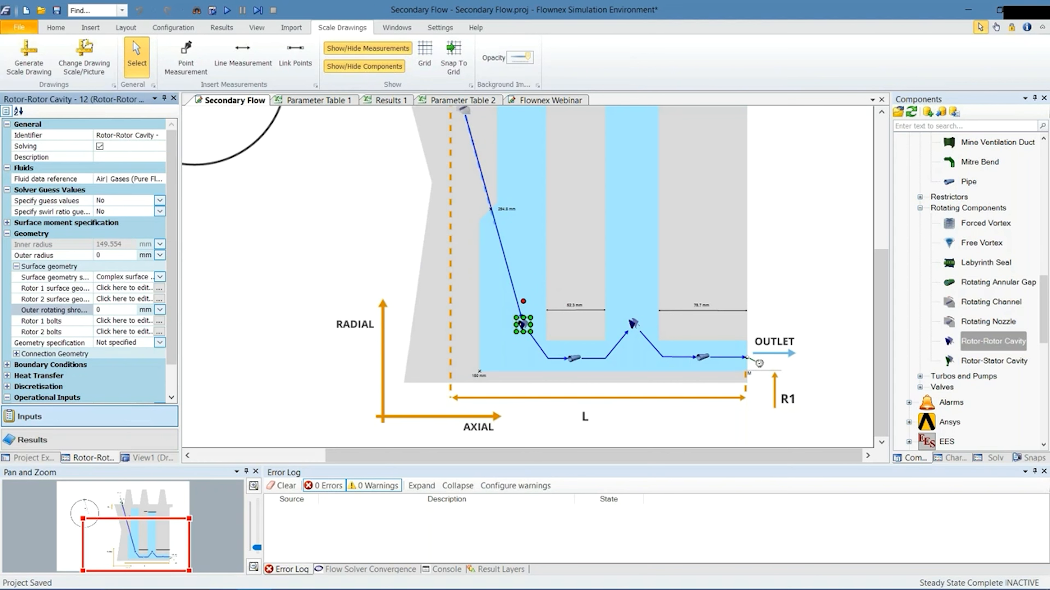
click(66, 256)
click(337, 241)
- Place a measurement point at each of the two upper corners of the left rotor cavity in the Secondary Flow drawing
scroll(558, 236, up, 4)
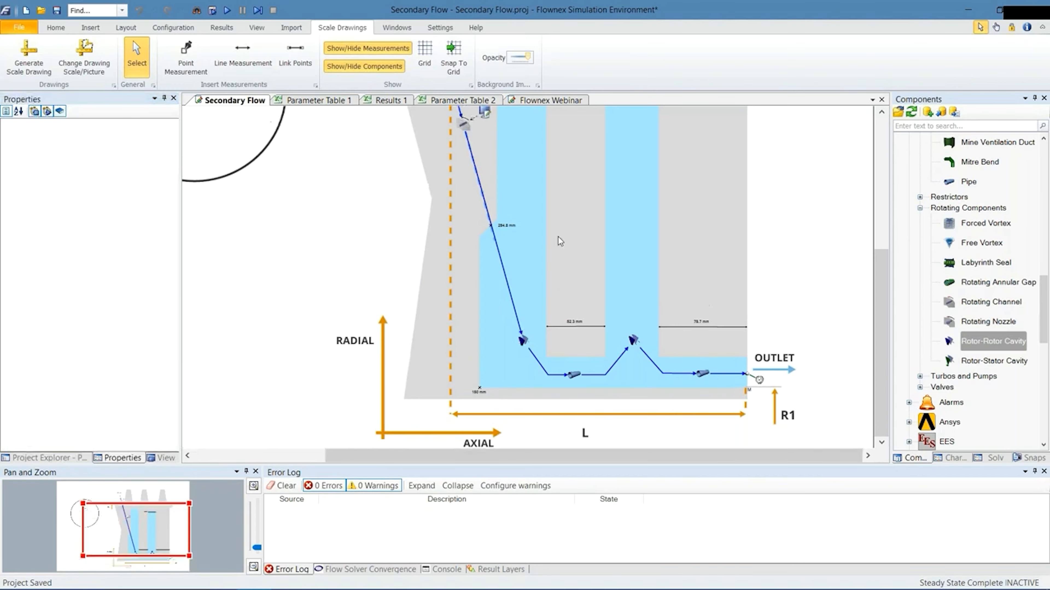
scroll(514, 232, up, 5)
click(186, 57)
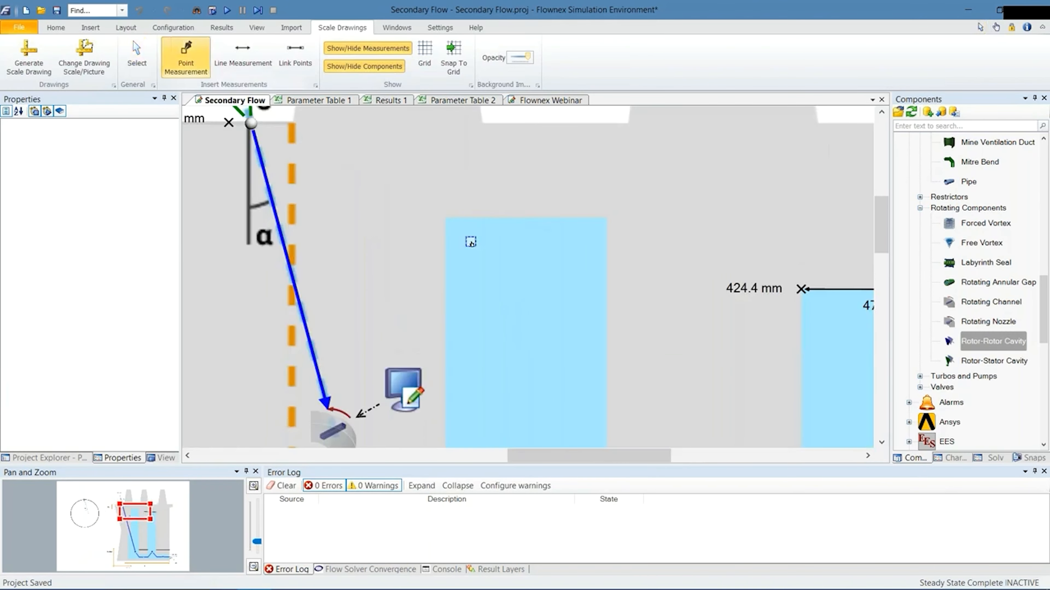
scroll(470, 242, up, 1)
click(441, 216)
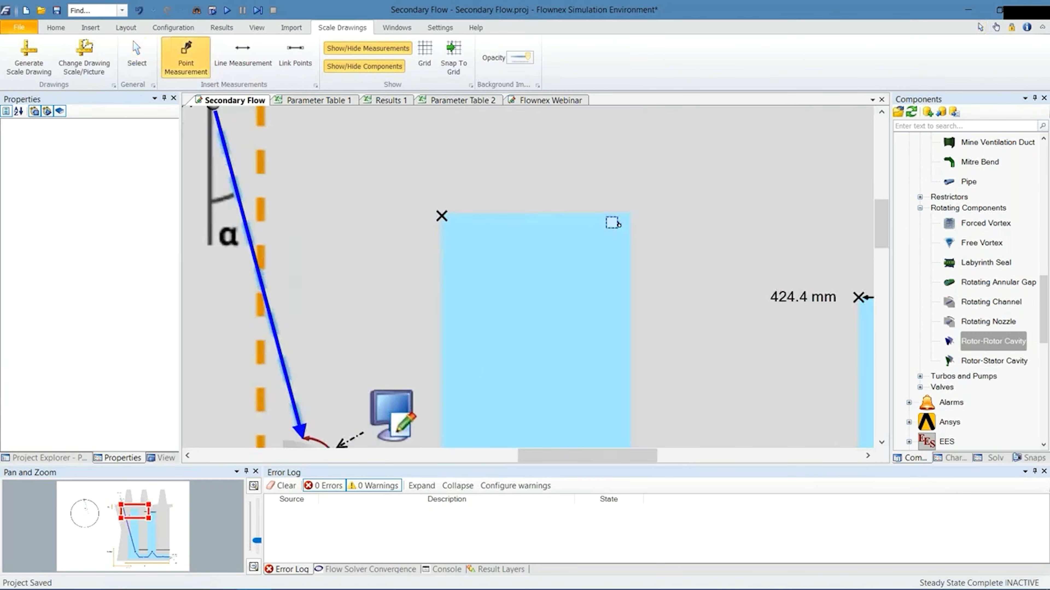
click(629, 218)
key(Escape)
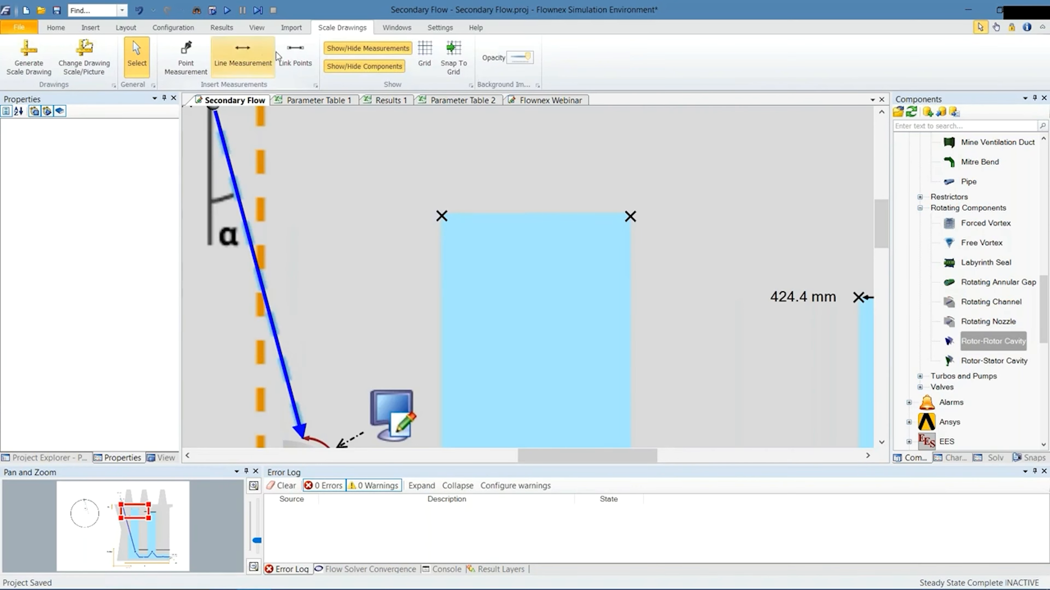
- Link the left cavity's two upper corner points with a measurement line and nudge both points to align with the cavity's top edge
click(295, 56)
key(Escape)
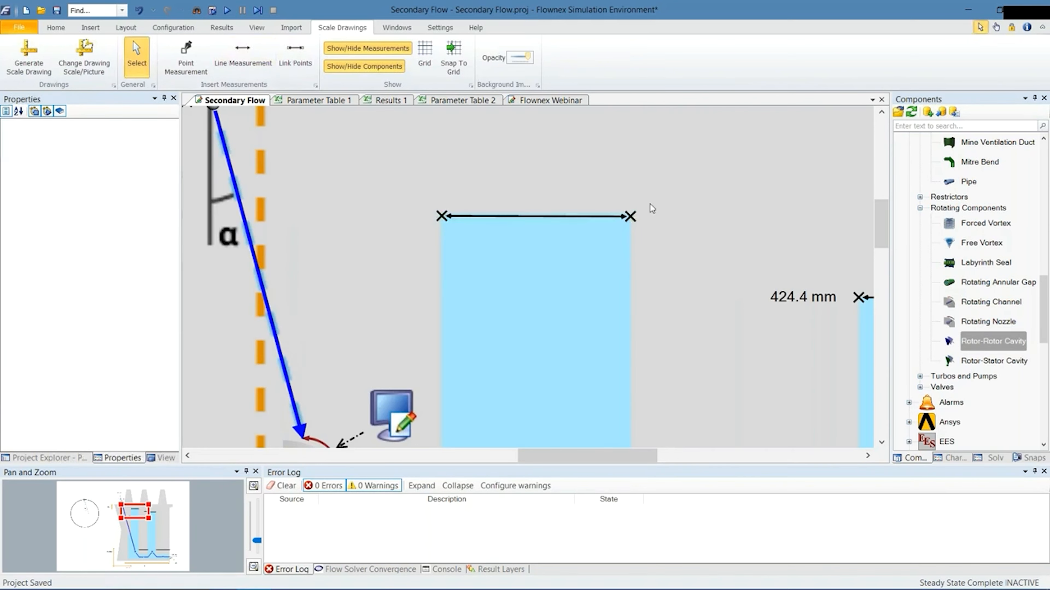
click(629, 215)
drag(450, 199, 427, 232)
key(Up)
click(471, 264)
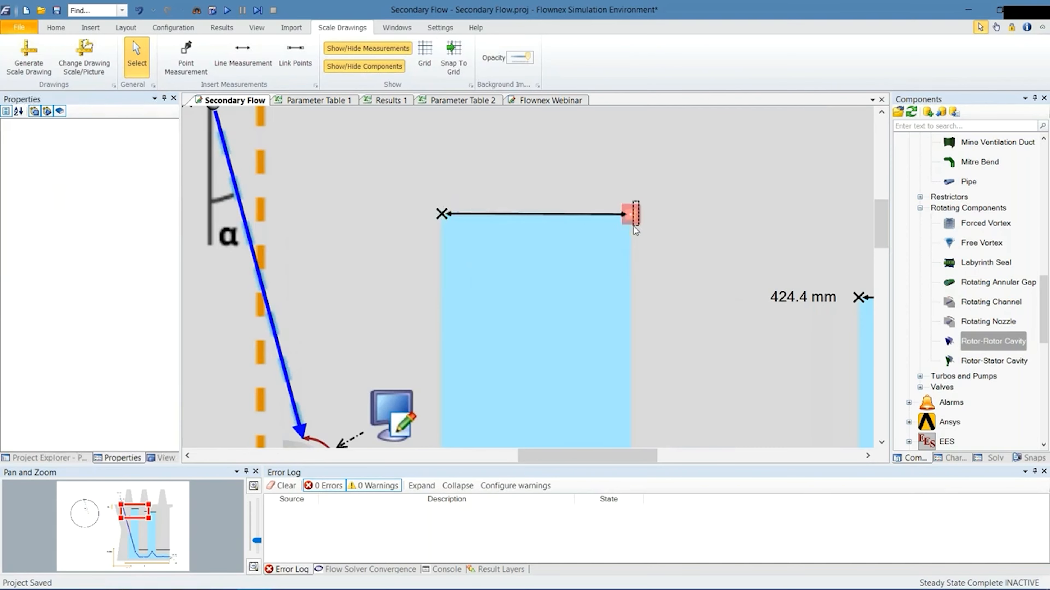
drag(633, 227, 632, 228)
key(Down)
click(642, 252)
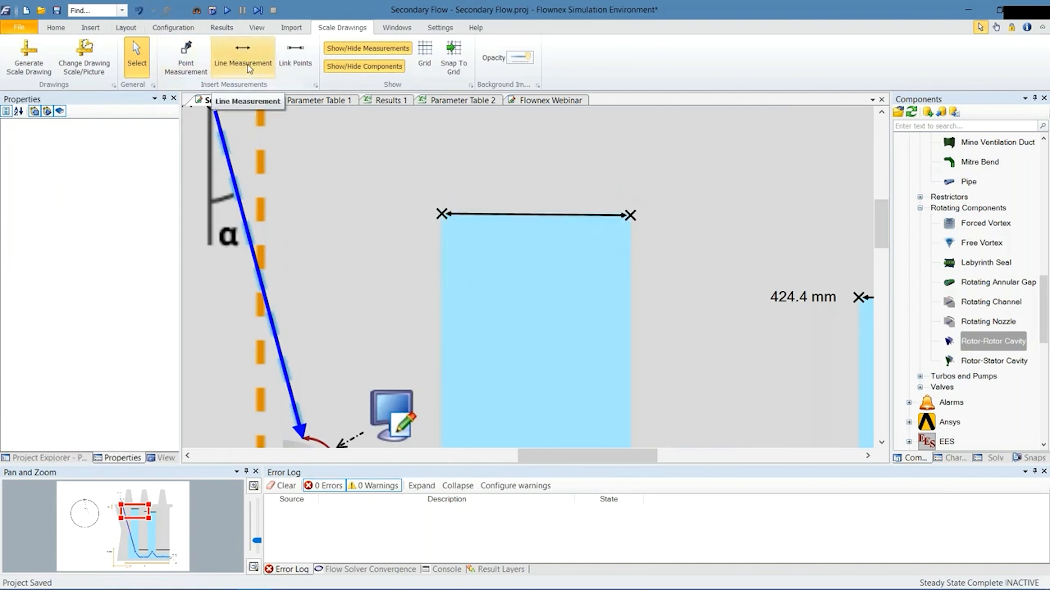
- Link the left Rotor-Rotor Cavity's outer radius to its upper-left measurement point and its outer rotating shroud dimension to the line across the cavity's top
scroll(565, 182, down, 1)
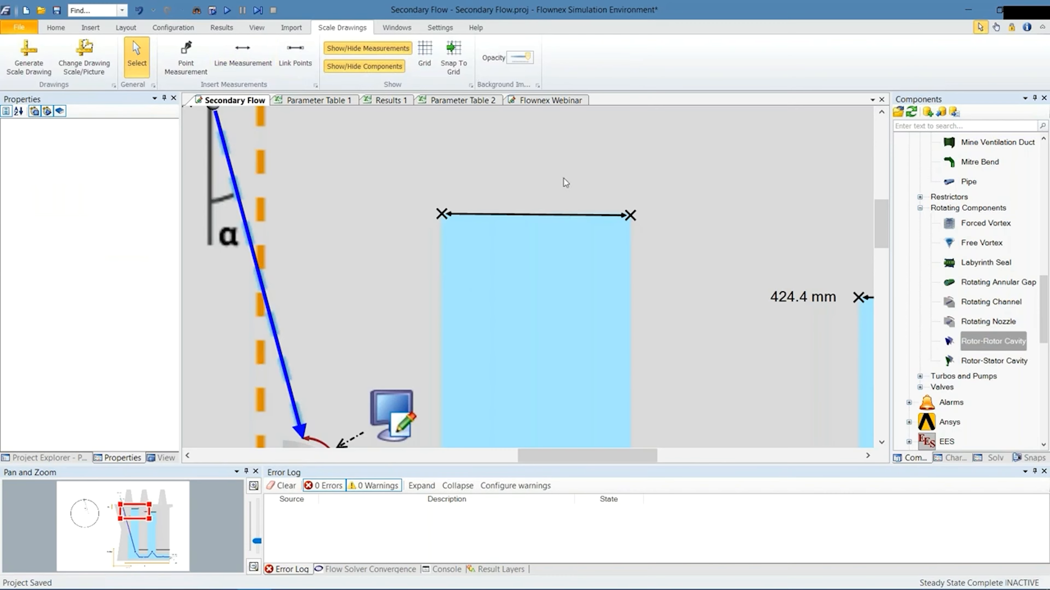
scroll(566, 182, down, 1)
scroll(559, 218, down, 2)
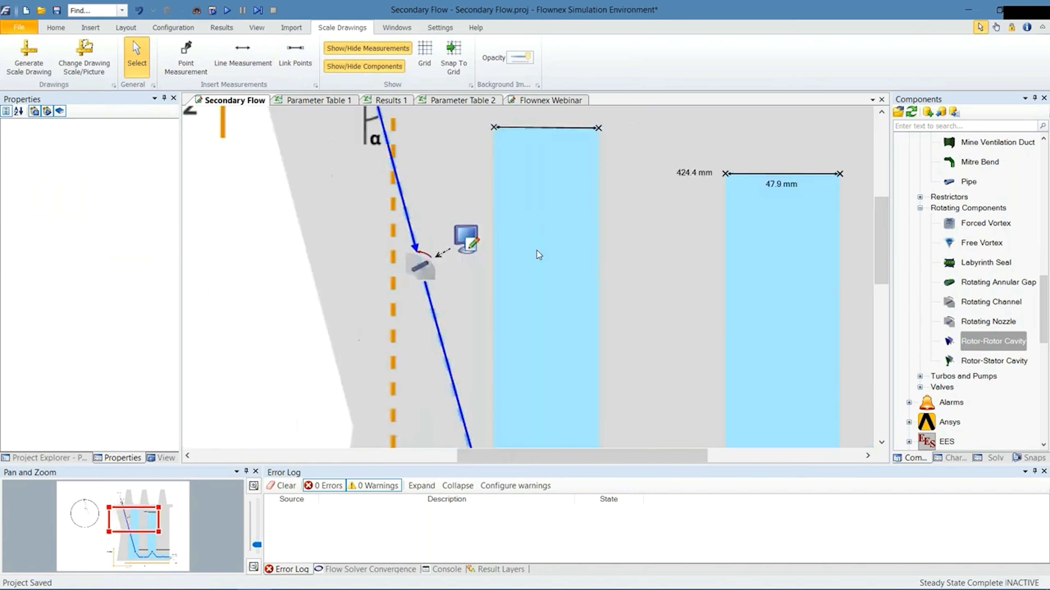
scroll(533, 289, down, 3)
click(544, 423)
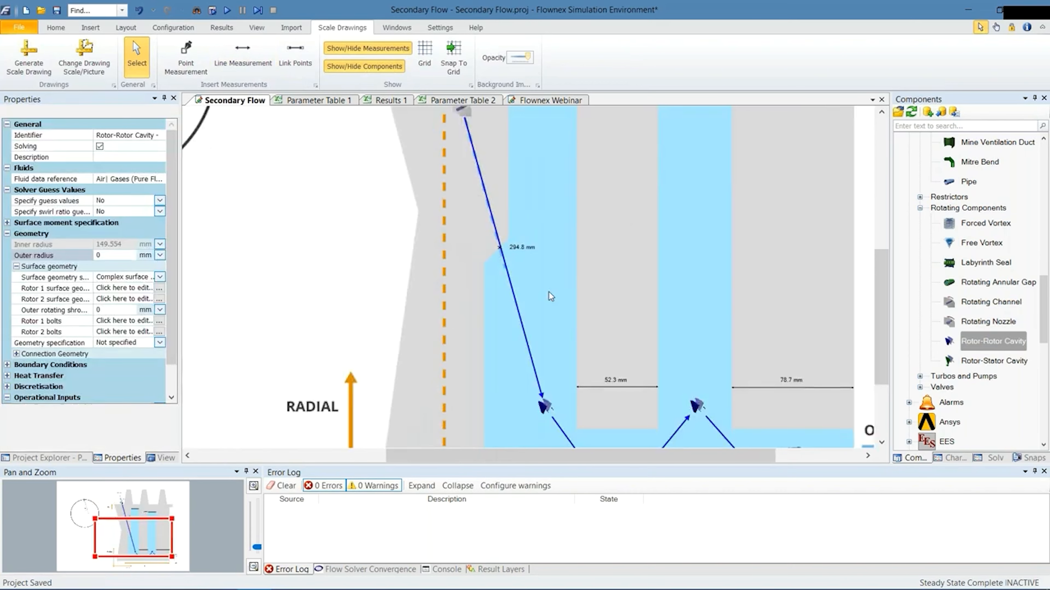
scroll(547, 279, up, 3)
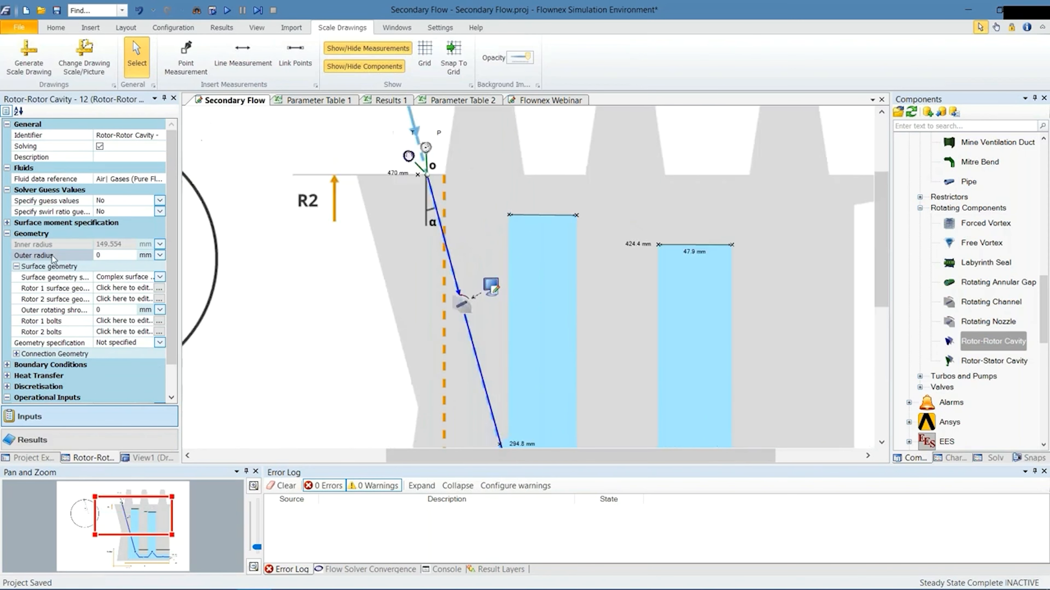
right_click(509, 214)
click(525, 231)
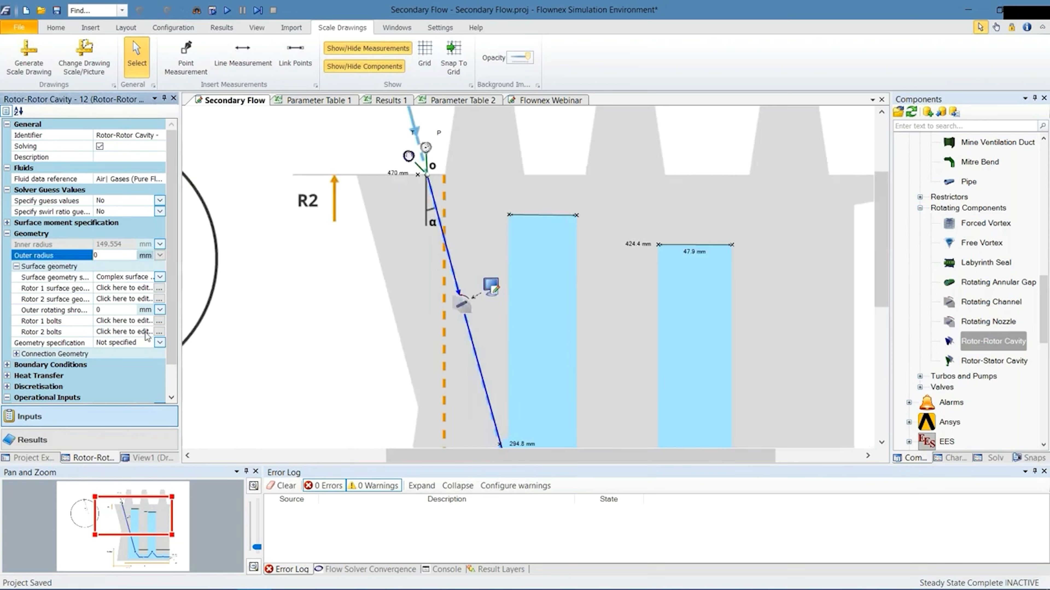
click(44, 314)
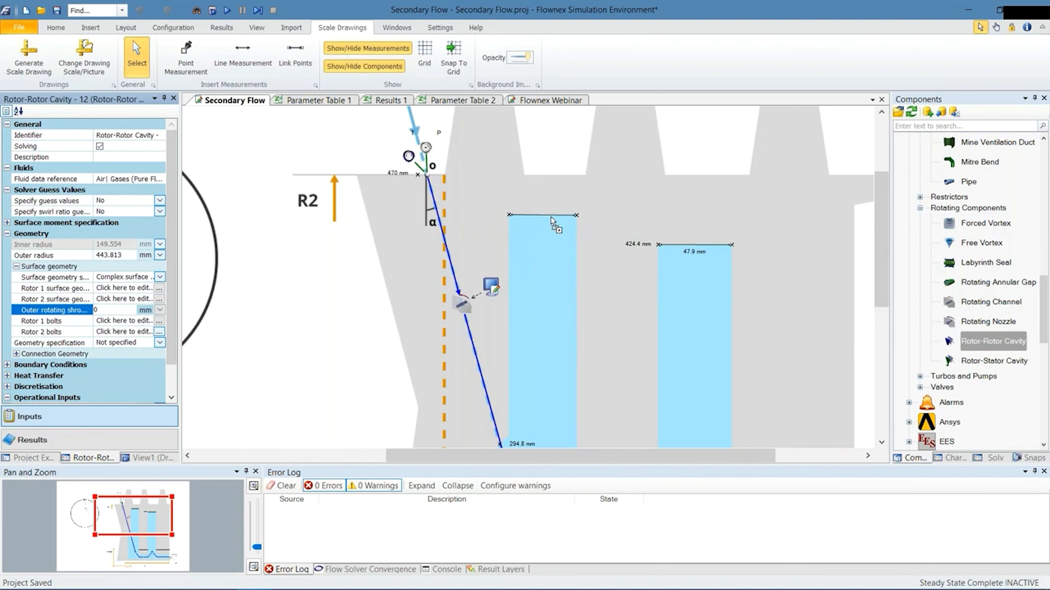
click(42, 297)
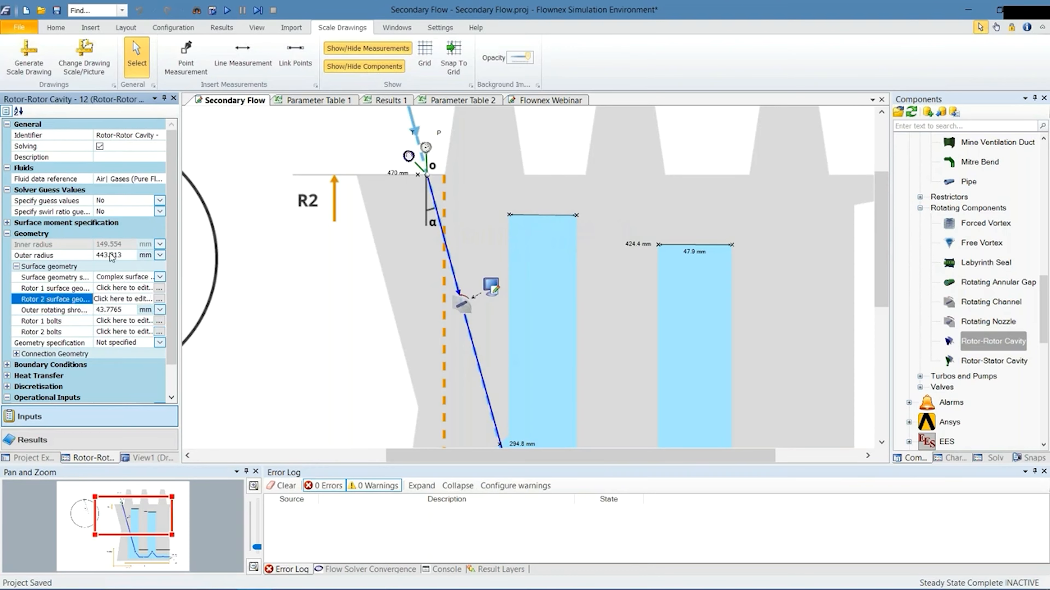
- Examine the left Rotor-Rotor Cavity's linked geometry inputs and its machine speed input
drag(171, 216, 170, 269)
click(117, 376)
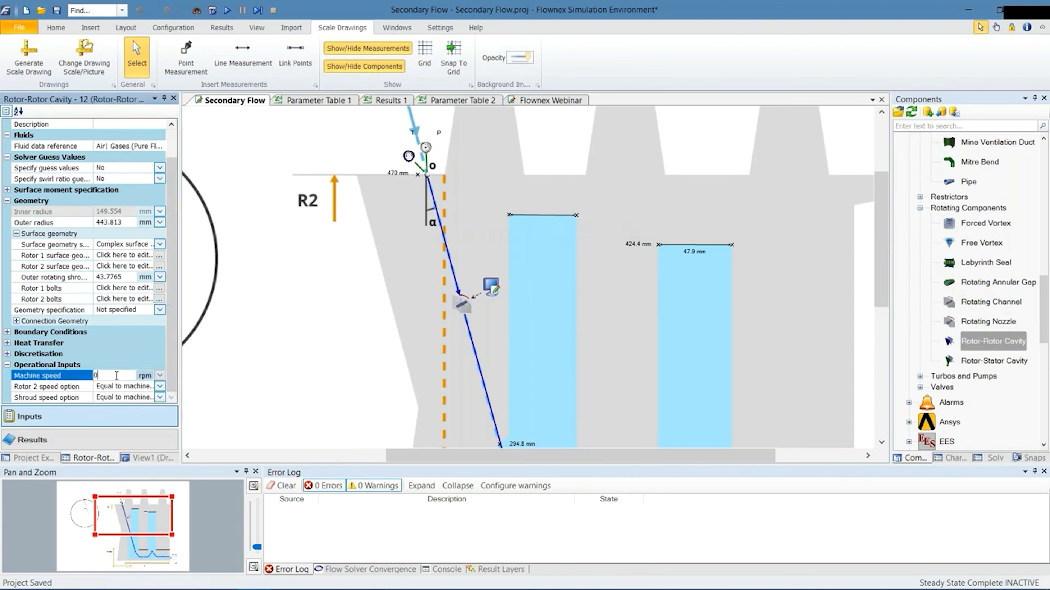
click(628, 316)
scroll(625, 314, down, 5)
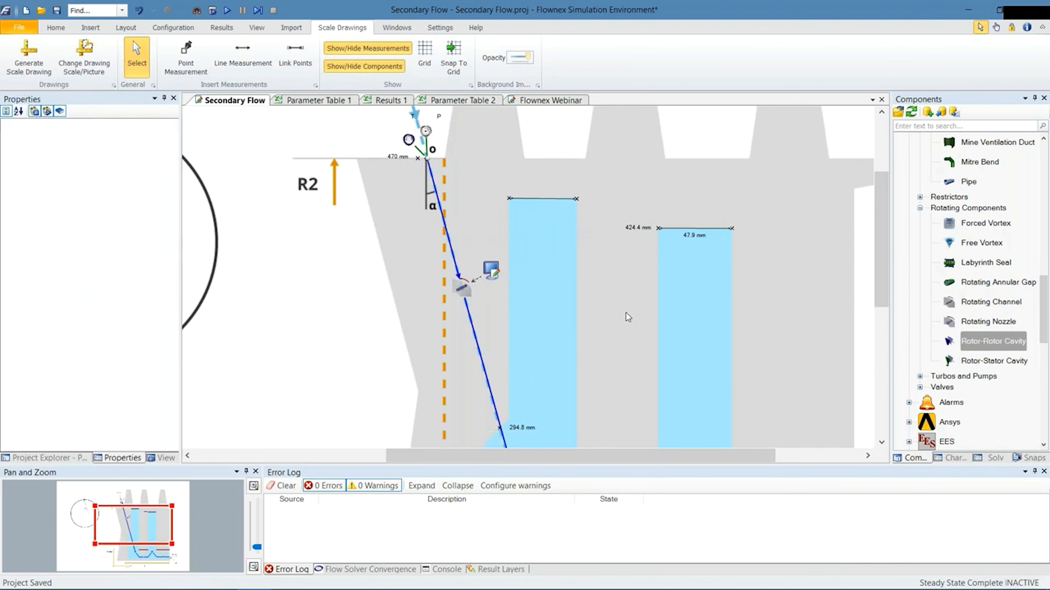
scroll(582, 310, down, 1)
click(544, 325)
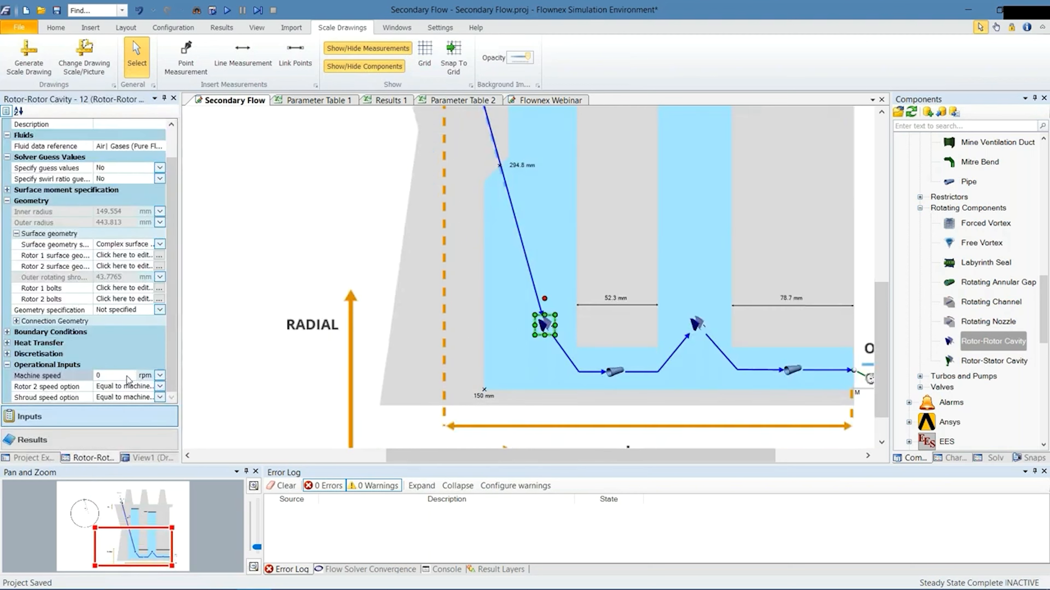
click(118, 376)
drag(118, 377, 90, 378)
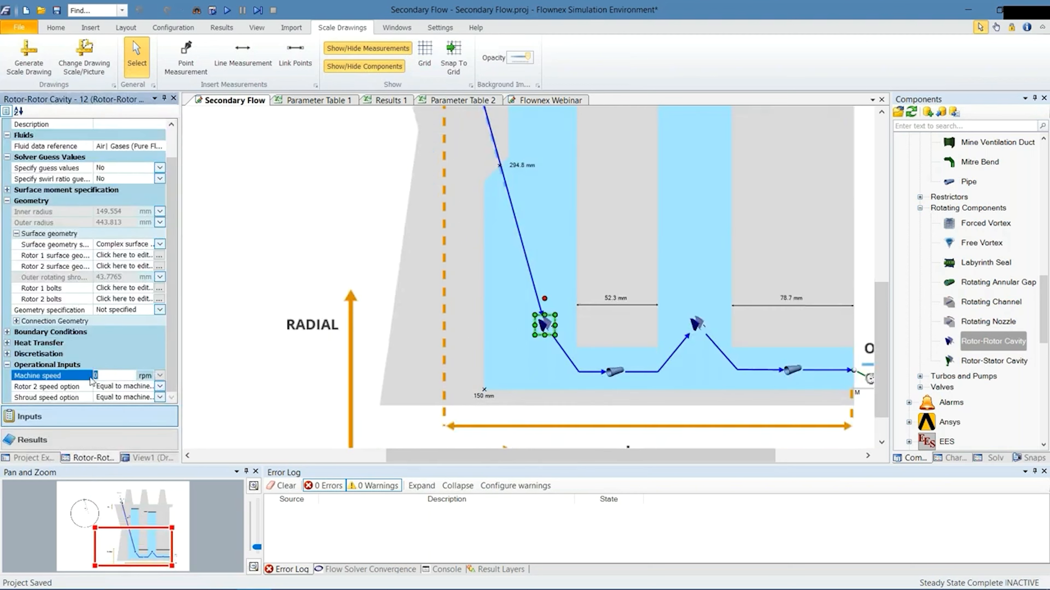
- Open the global parameters from the right Rotor-Rotor Cavity's machine speed and view the properties linked to the speed parameter
click(697, 324)
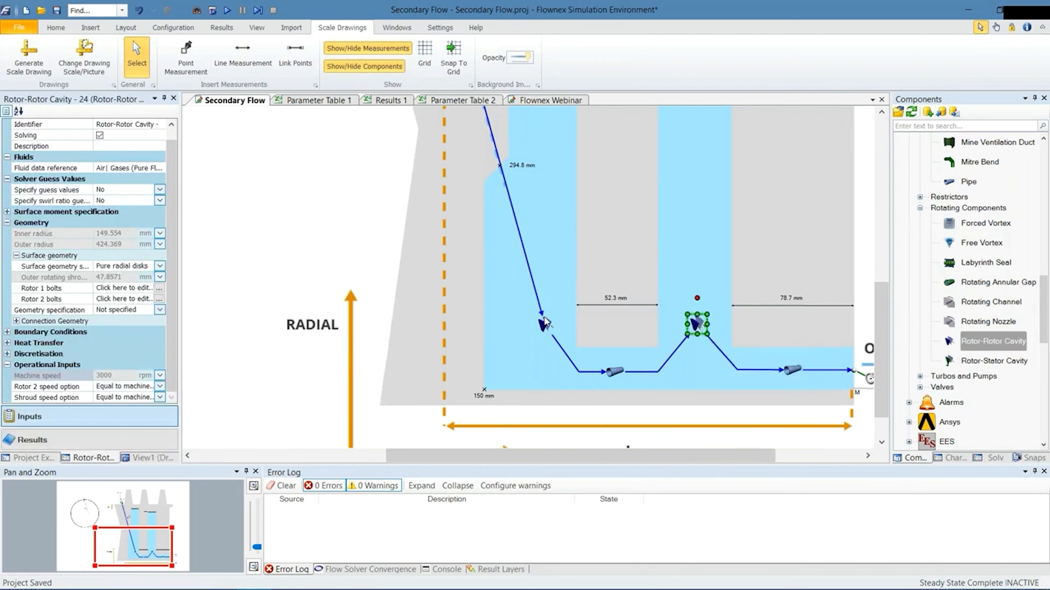
click(56, 377)
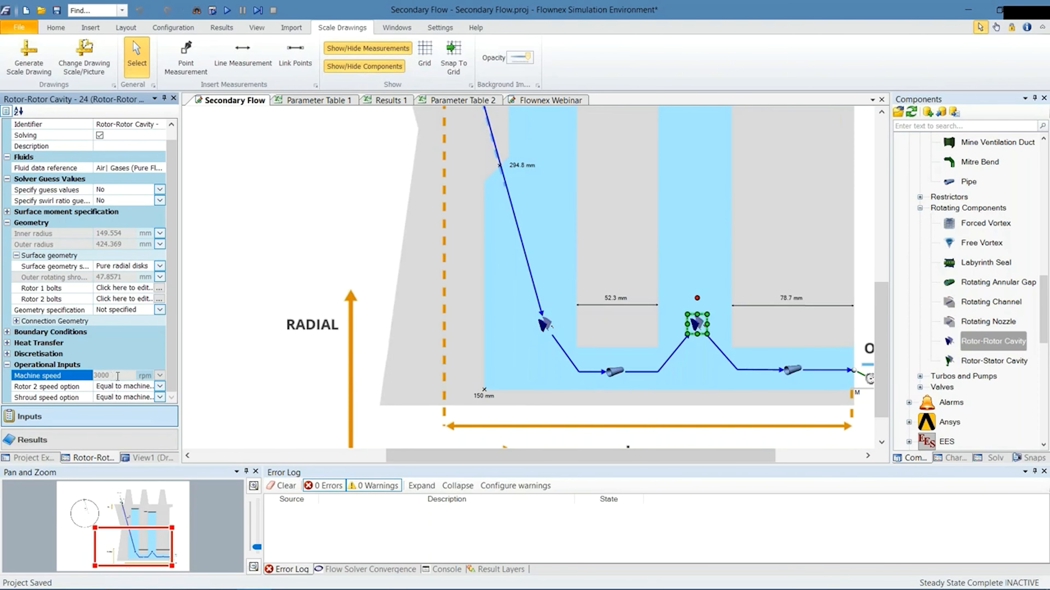
right_click(73, 381)
click(158, 410)
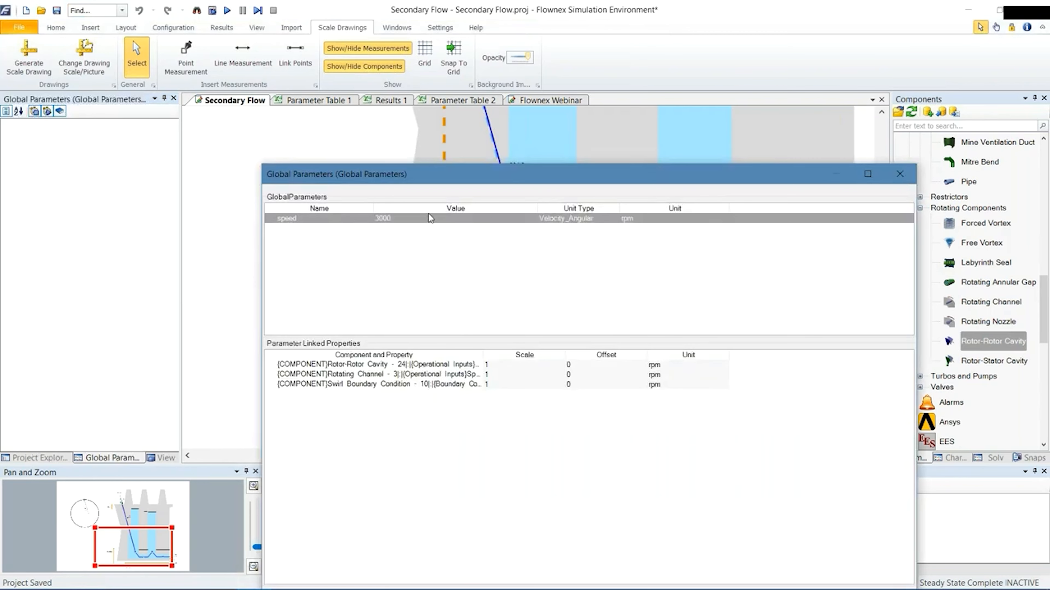
click(901, 171)
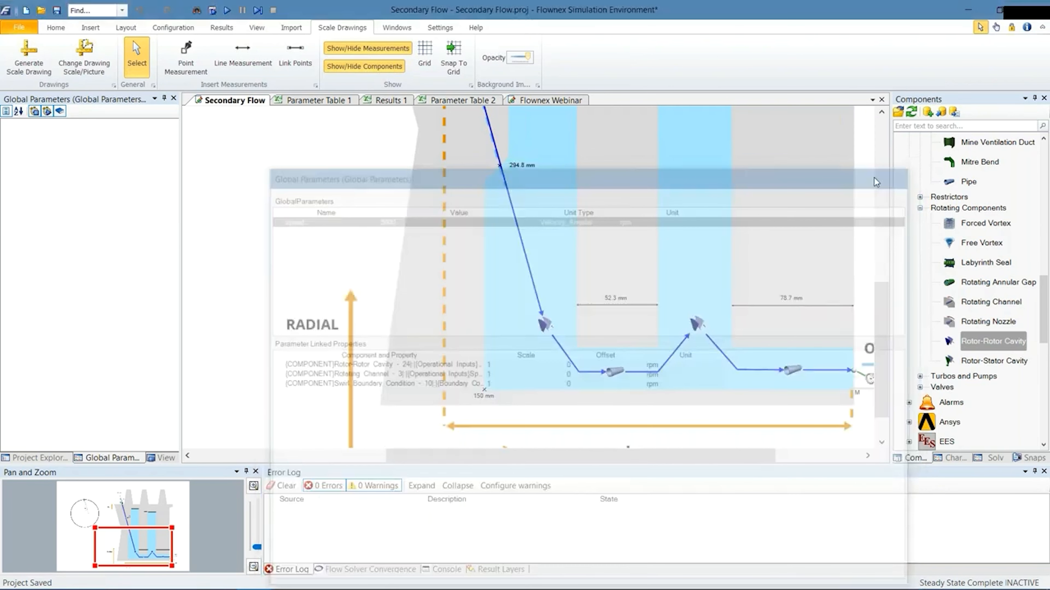
- Assign the global parameter $speed to the left Rotor-Rotor Cavity's machine speed
click(544, 325)
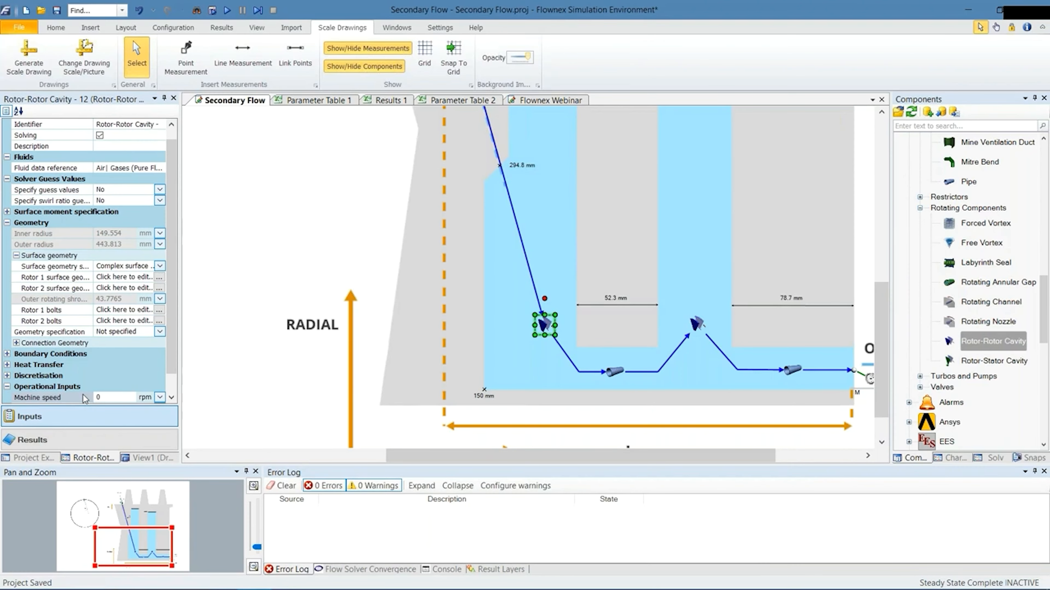
click(85, 397)
text($)
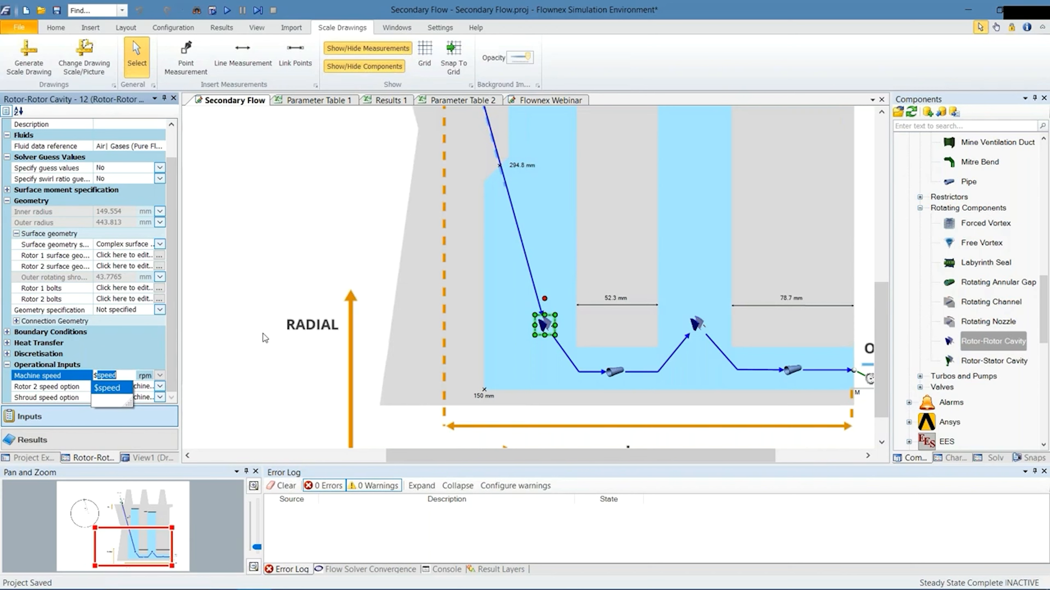
text(var1)
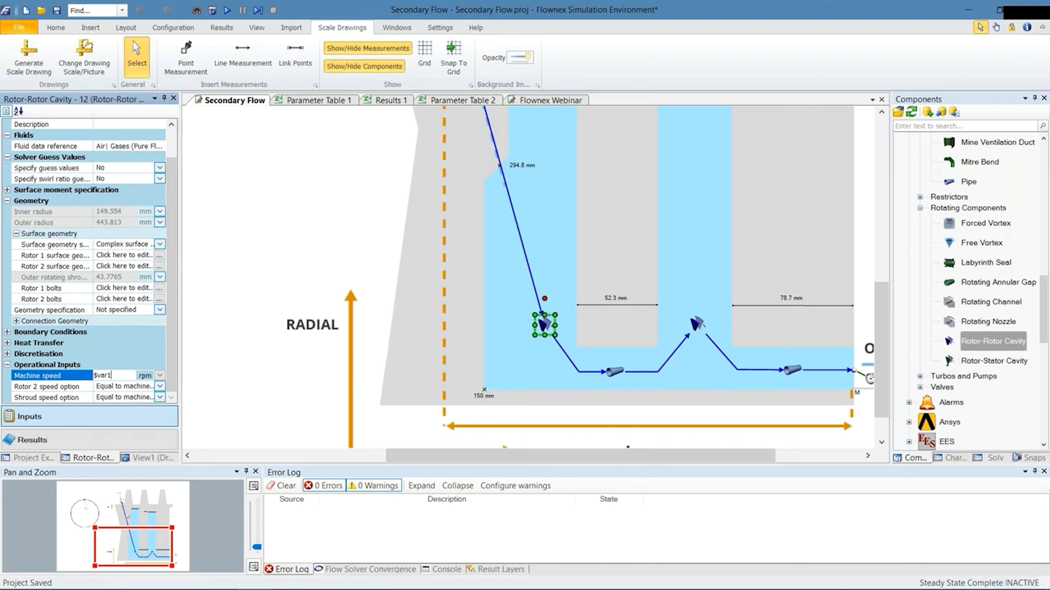
key(BackSpace)
key(BackSpace)
key(BackSpace)
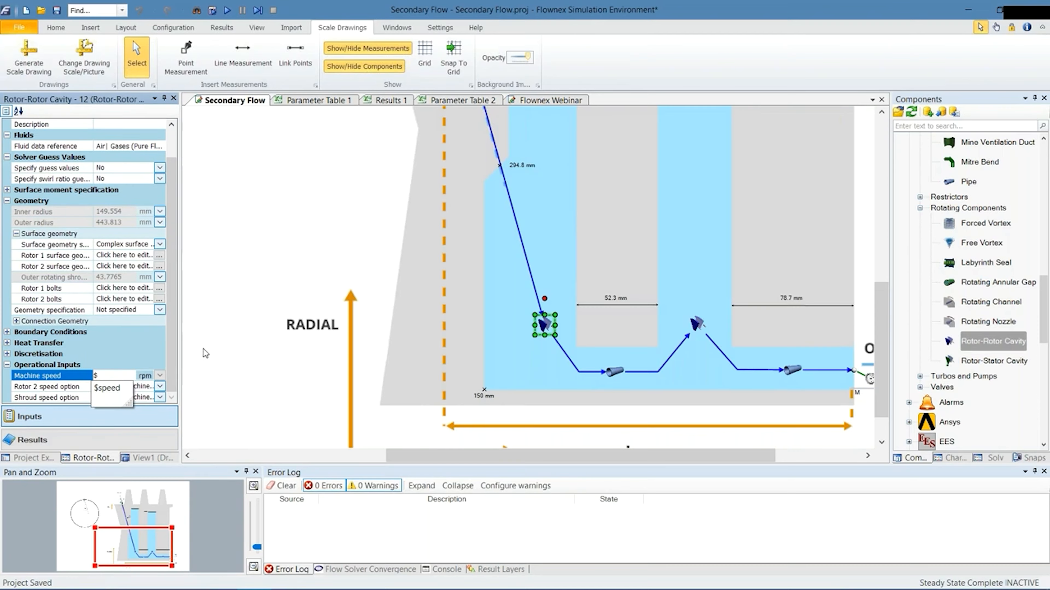
click(114, 393)
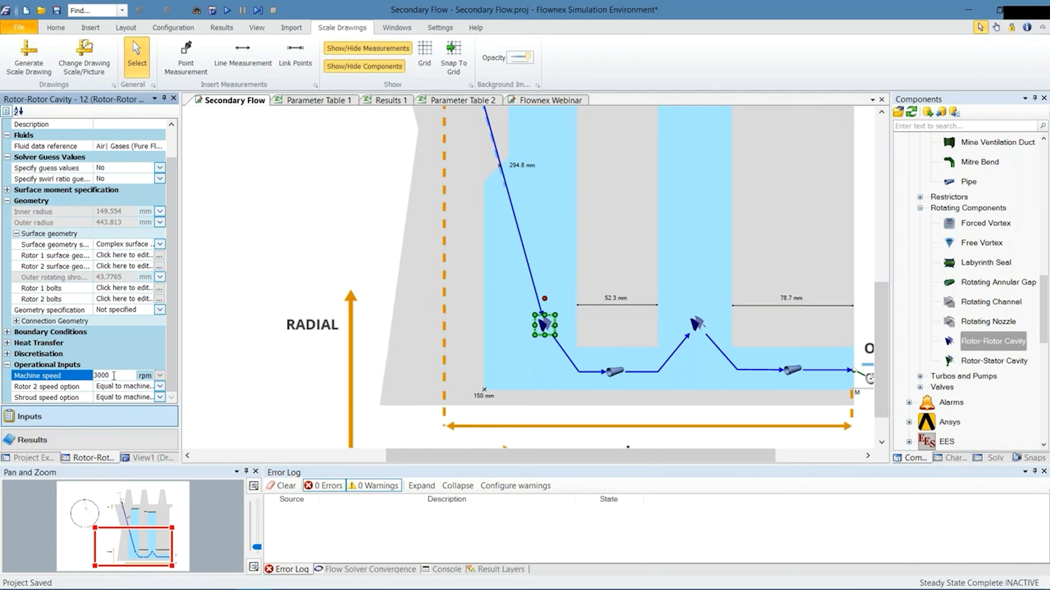
- Compare the machine speed inputs of the right and left Rotor-Rotor Cavities
click(697, 325)
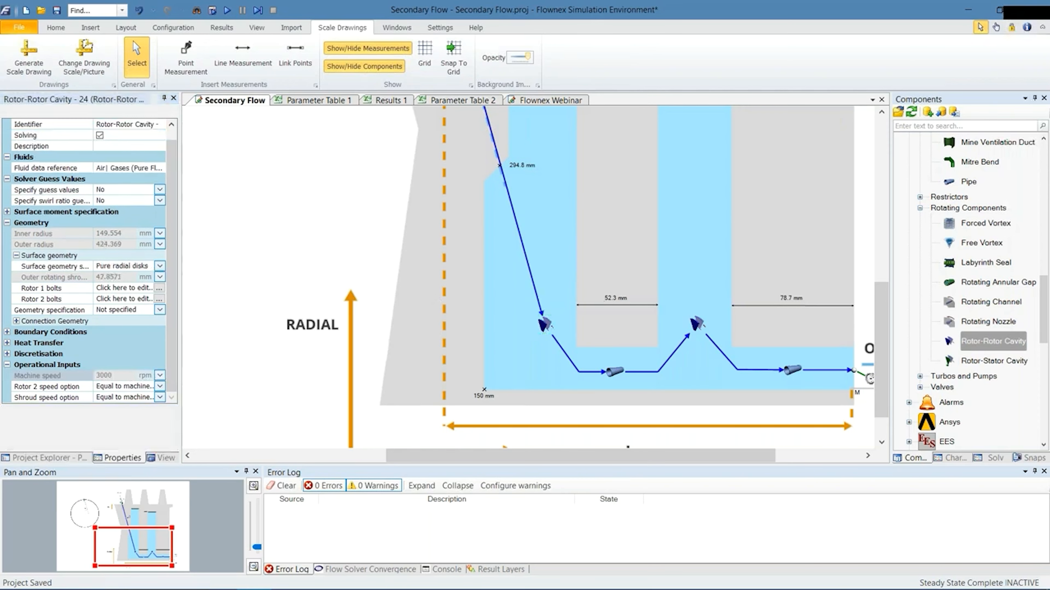
click(544, 326)
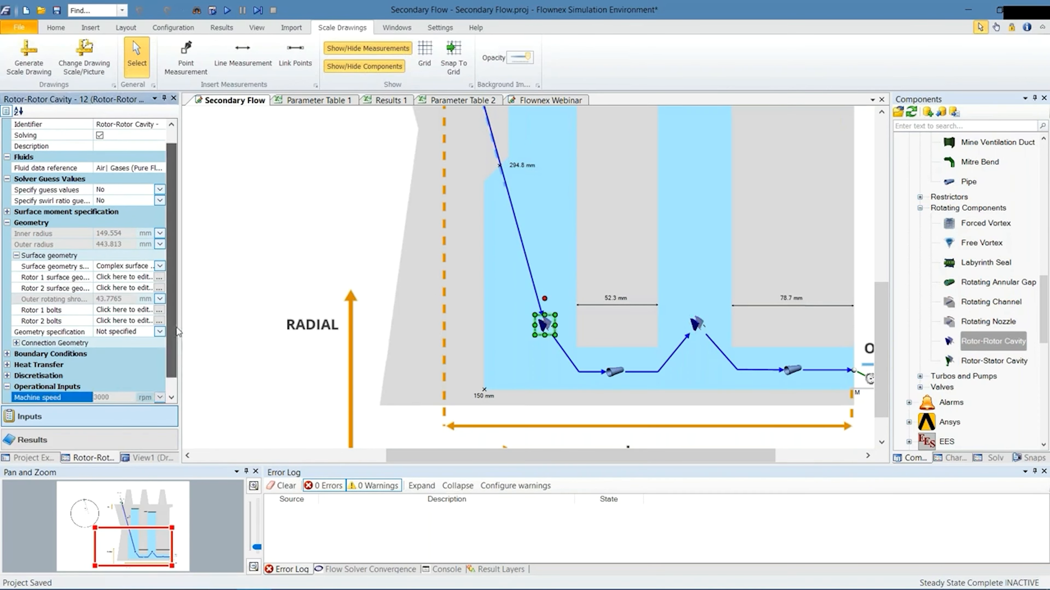
click(559, 333)
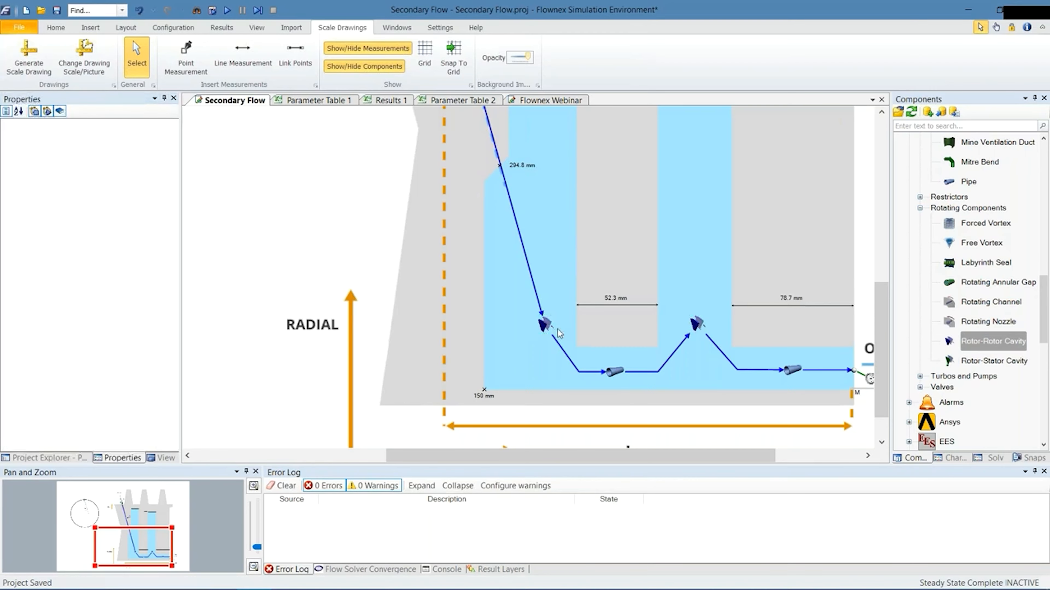
scroll(558, 333, up, 2)
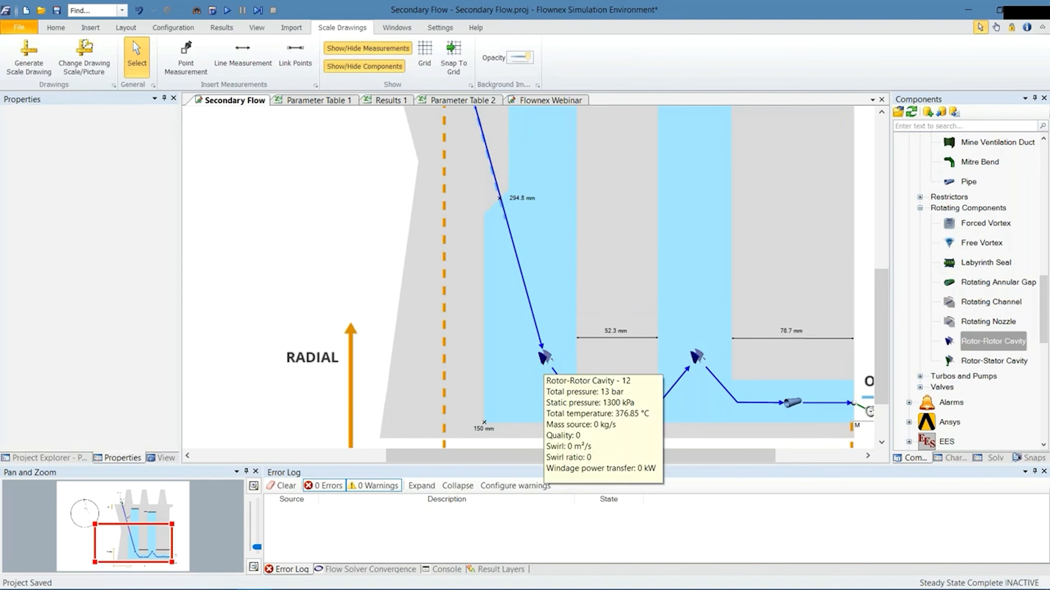
click(543, 358)
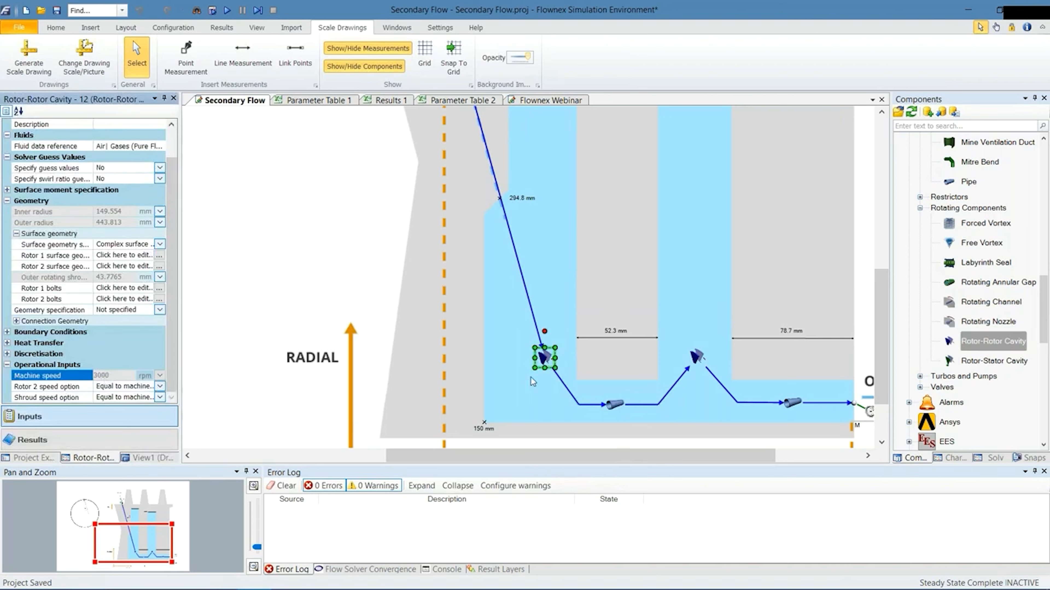
click(666, 303)
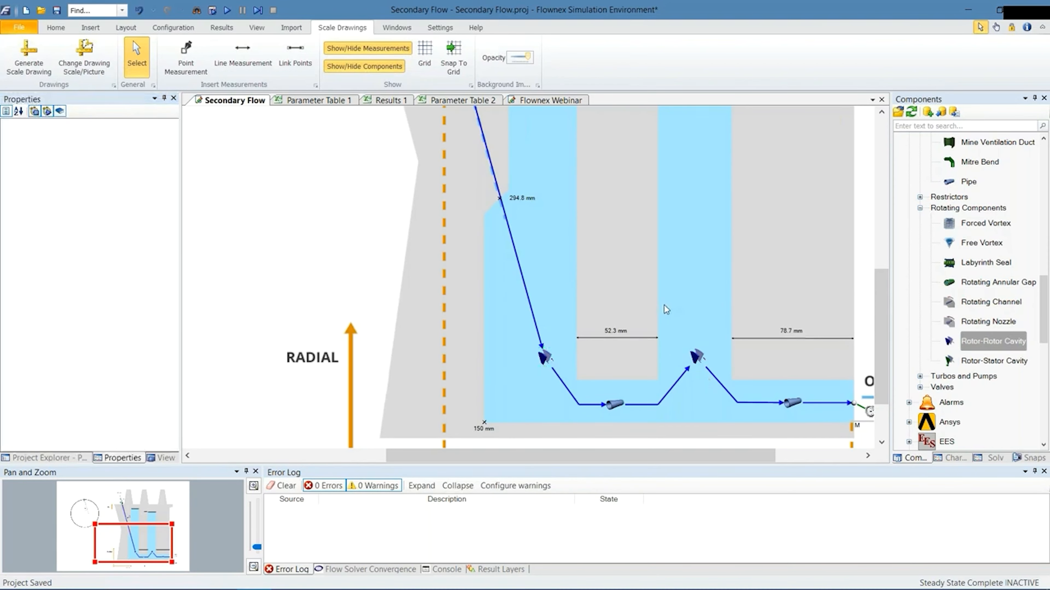
- Save the project, solve the network's steady state and review the whole flow network on the drawing
key(ctrl+s)
click(55, 28)
click(149, 58)
scroll(572, 287, up, 7)
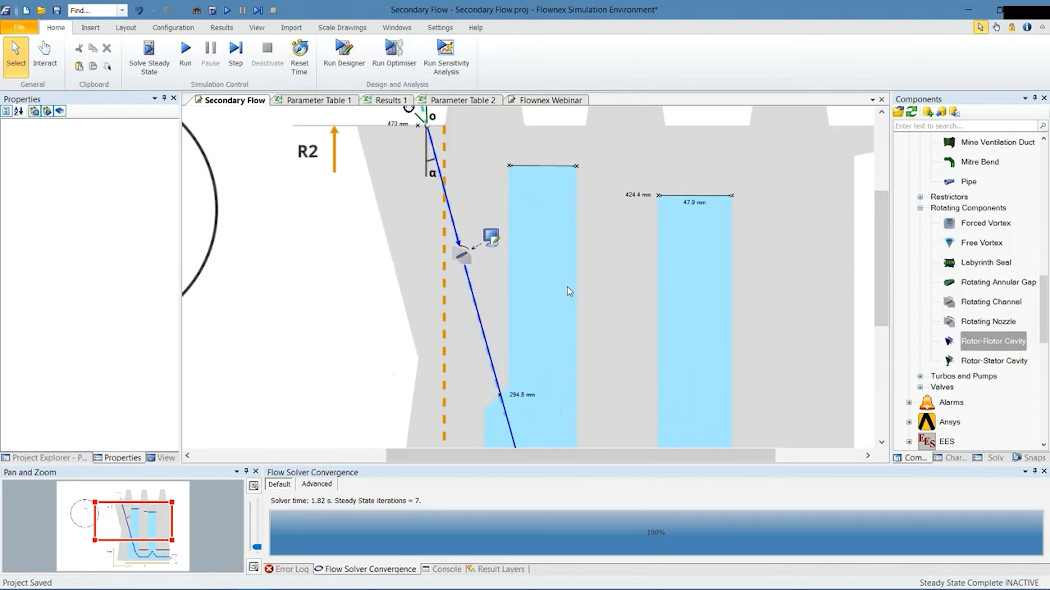
scroll(381, 244, down, 3)
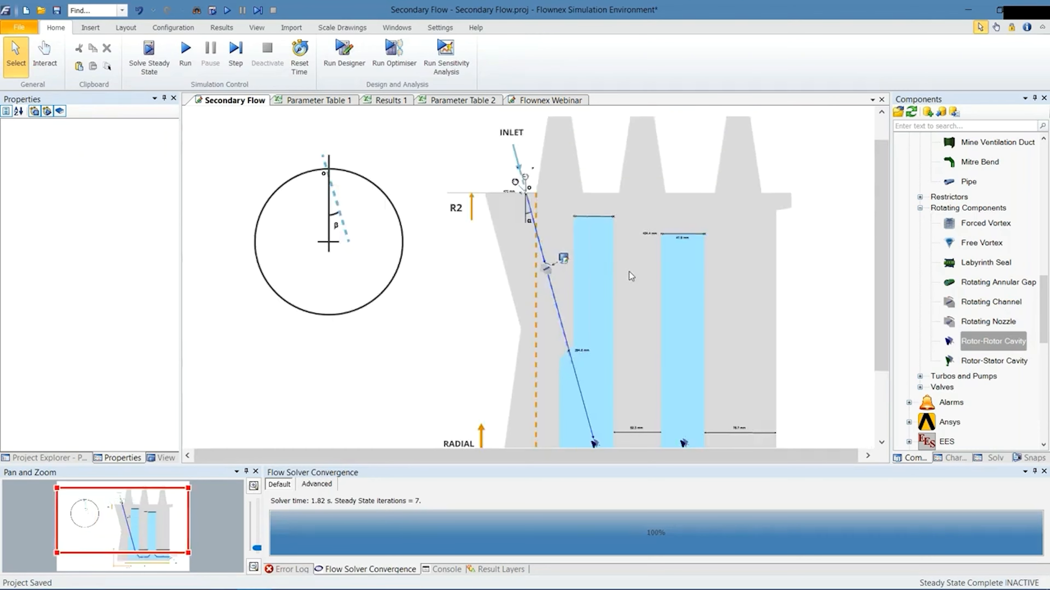
- Open the quick script linked to the rotating channel, review its variables and script code, and close it
scroll(629, 271, up, 1)
scroll(622, 271, up, 1)
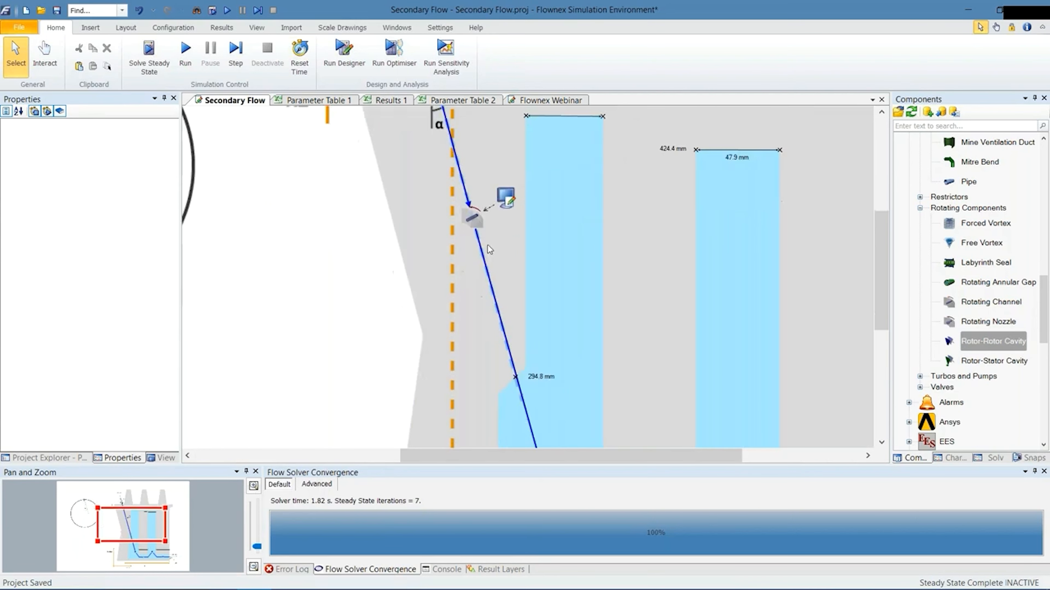
click(505, 198)
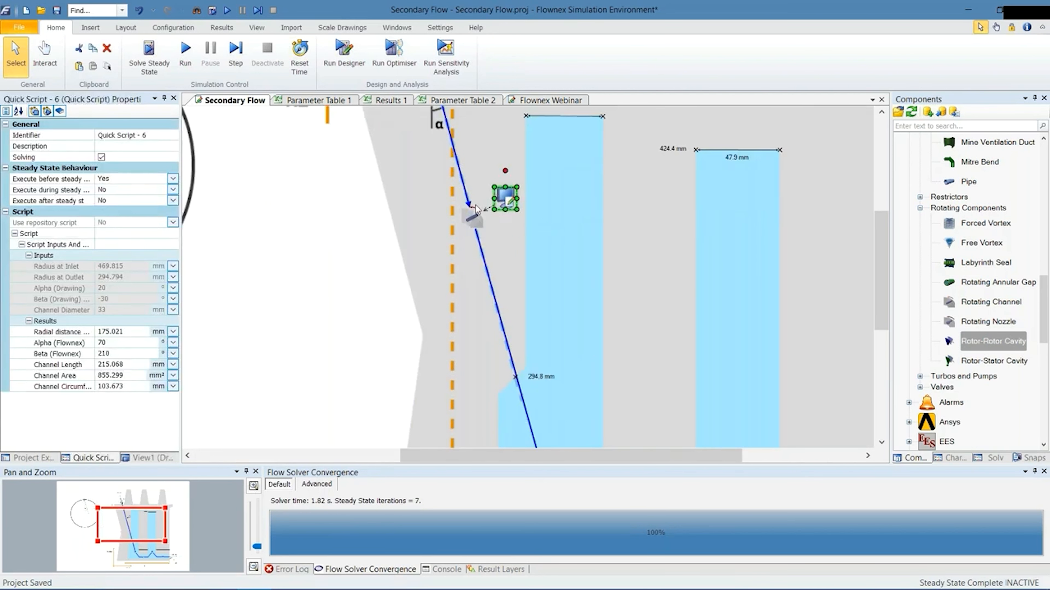
double_click(507, 200)
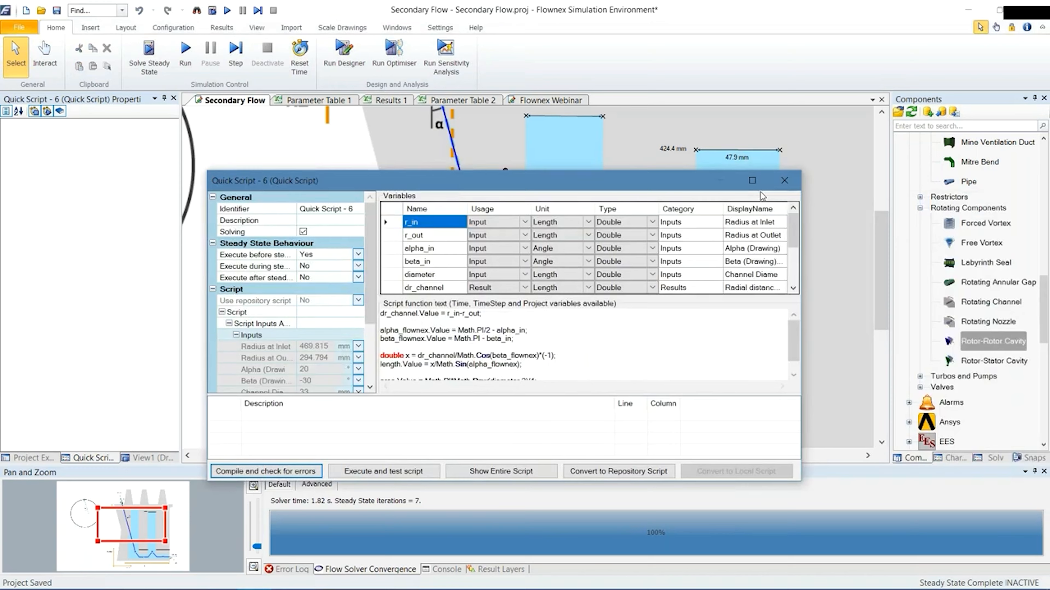
click(784, 181)
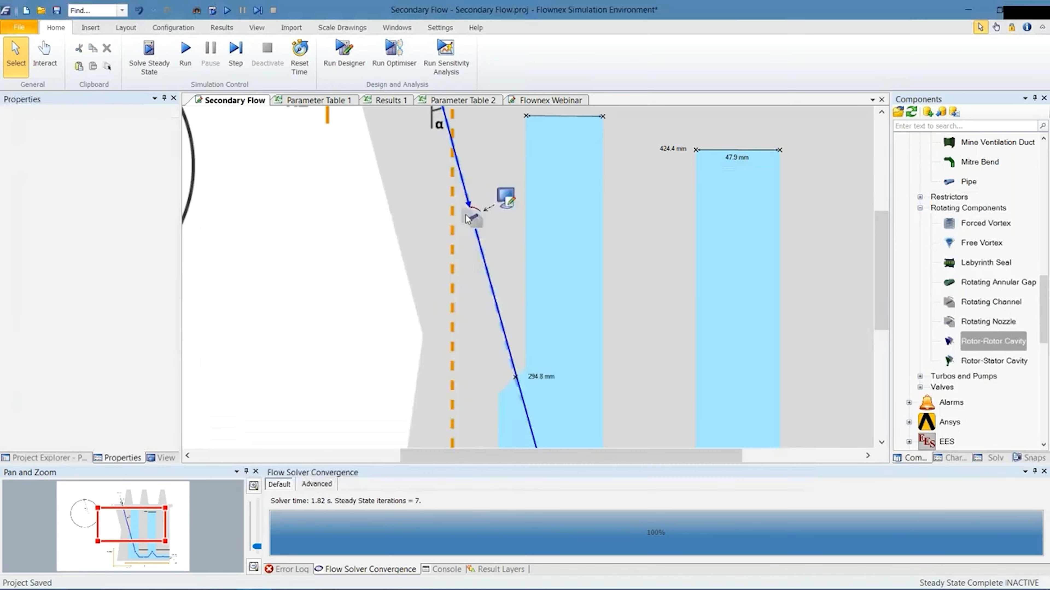
- Inspect the rotating channel's geometry and orientation inputs alongside its position on the drawing
click(471, 219)
scroll(495, 257, up, 1)
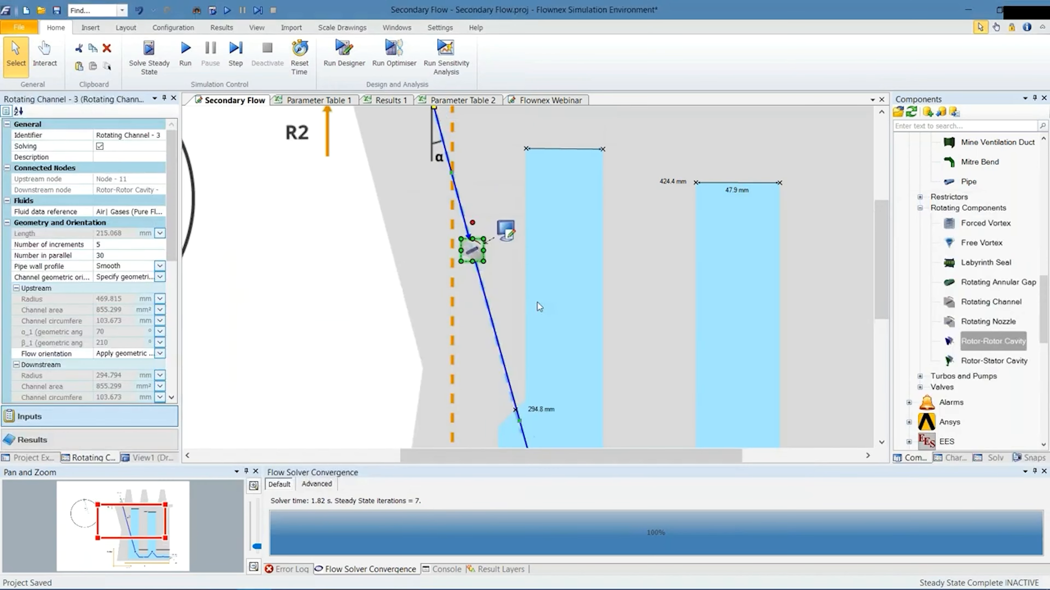
scroll(545, 264, up, 1)
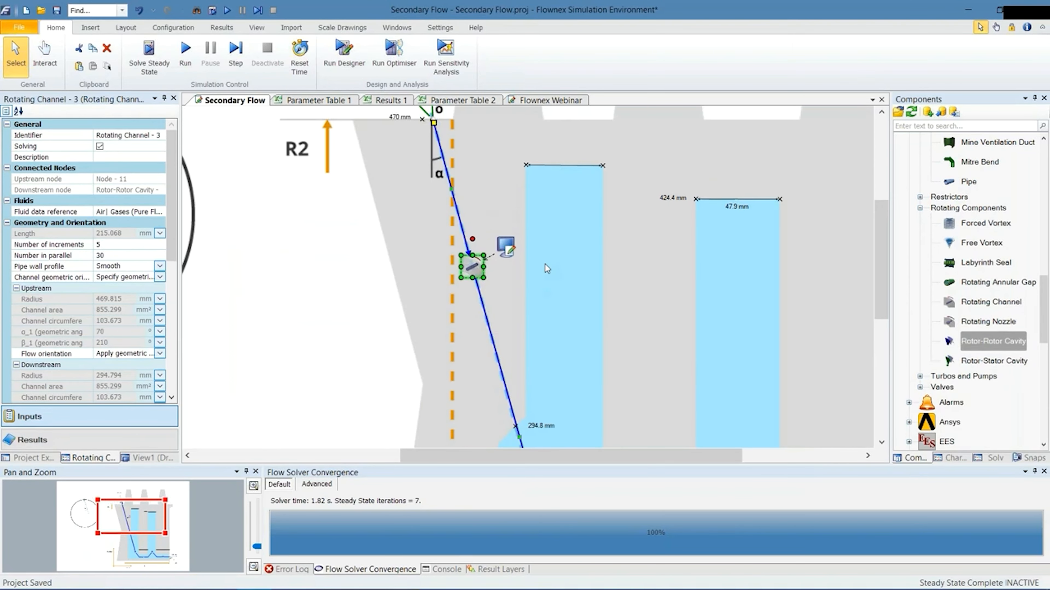
scroll(545, 264, down, 1)
click(499, 166)
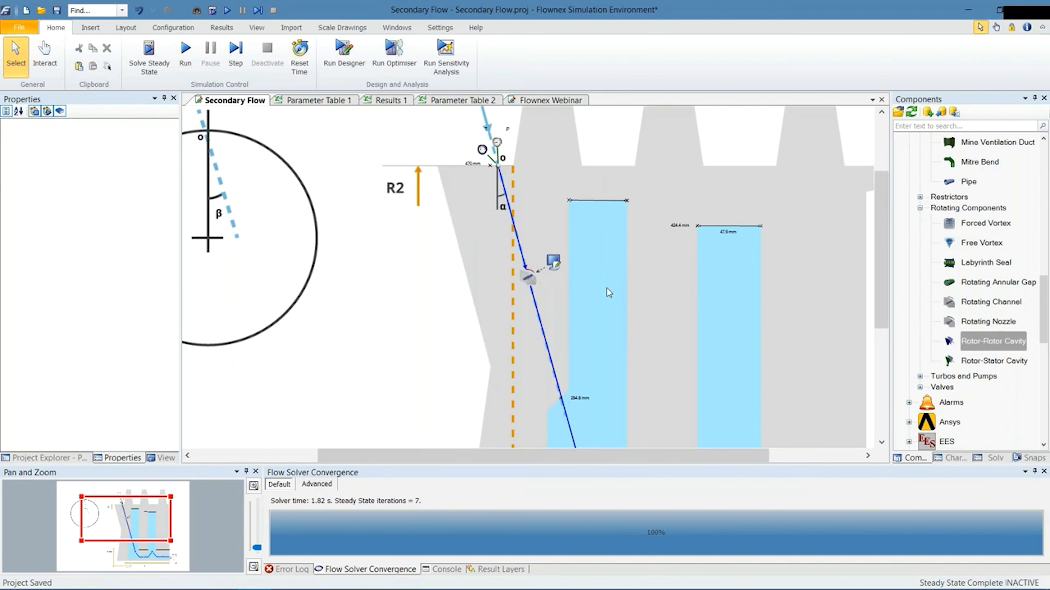
- Compare the quick script's calculated channel results with the rotating channel's inputs and look over the flow path down to the cavities
scroll(572, 276, down, 1)
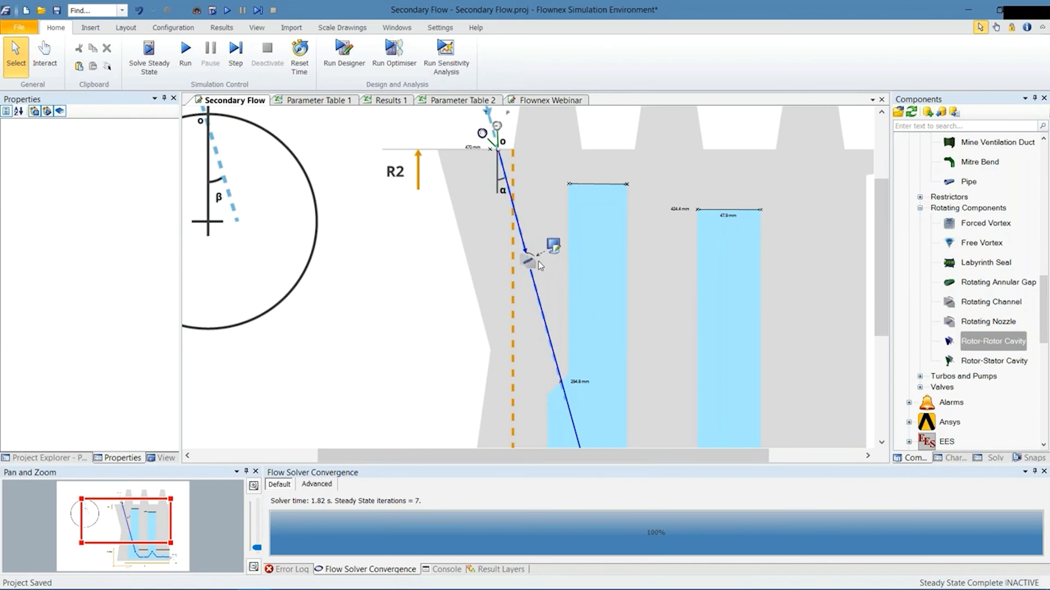
mouse_move(537, 267)
click(552, 250)
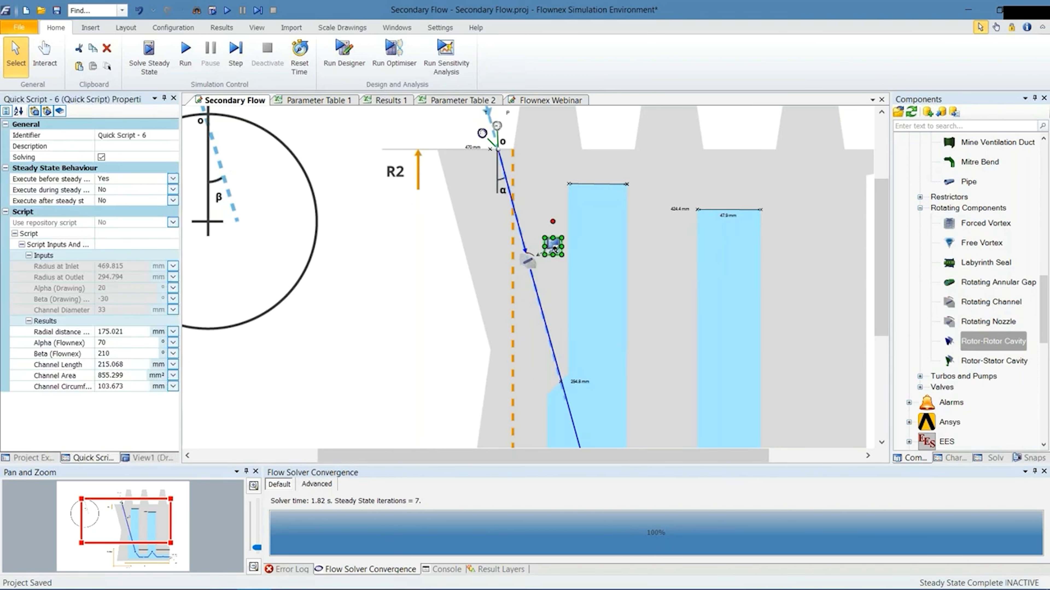
mouse_move(556, 249)
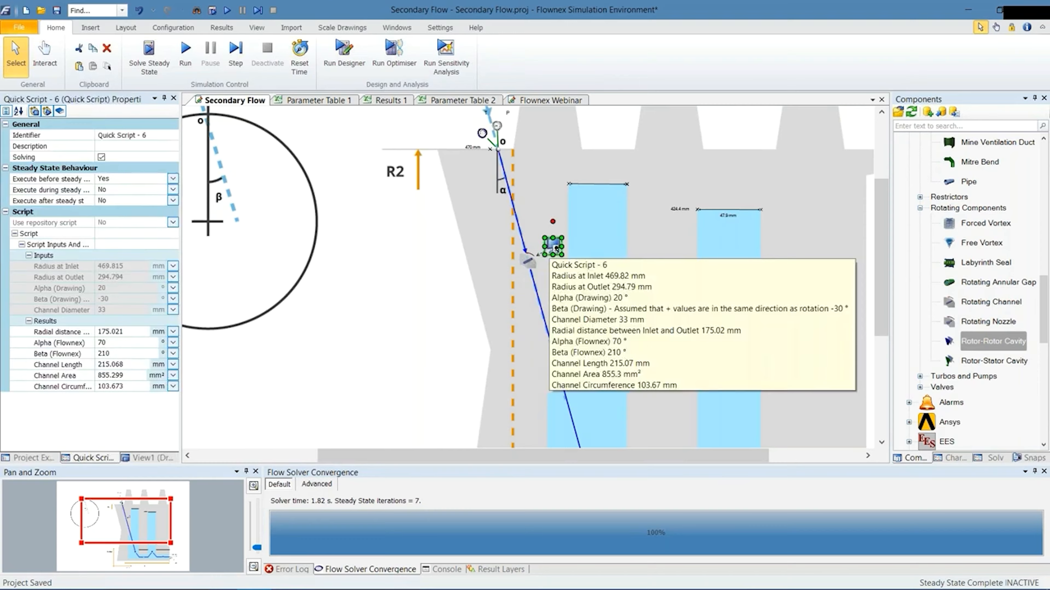
click(527, 259)
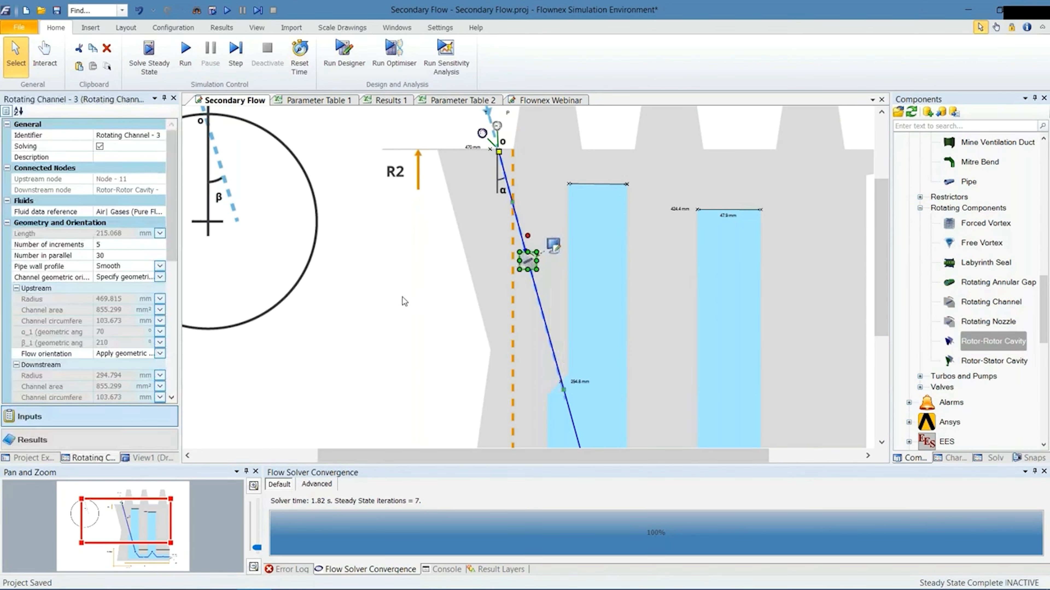
click(428, 297)
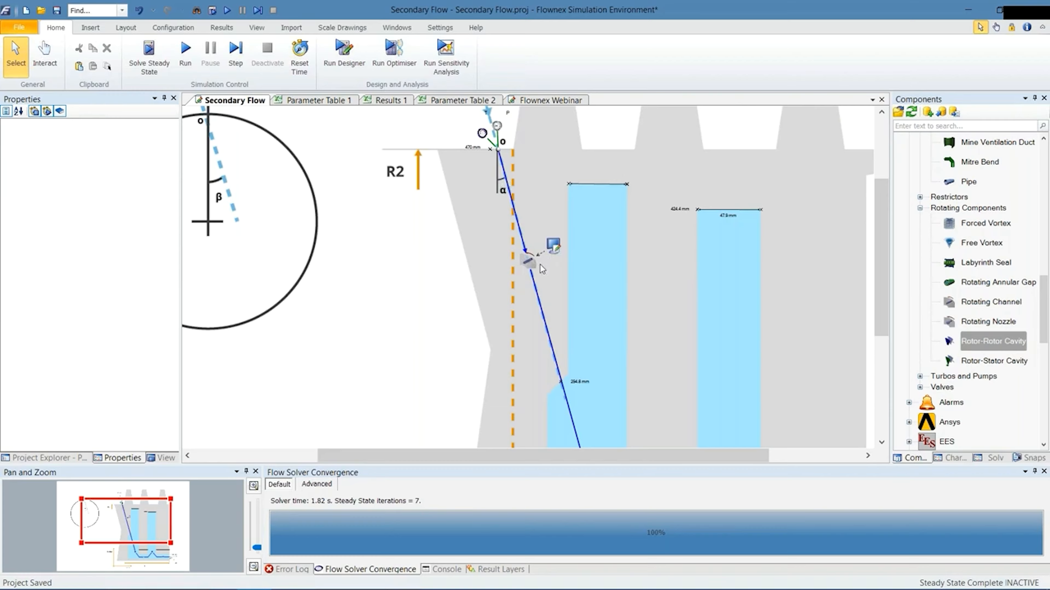
scroll(544, 269, down, 1)
scroll(544, 269, down, 3)
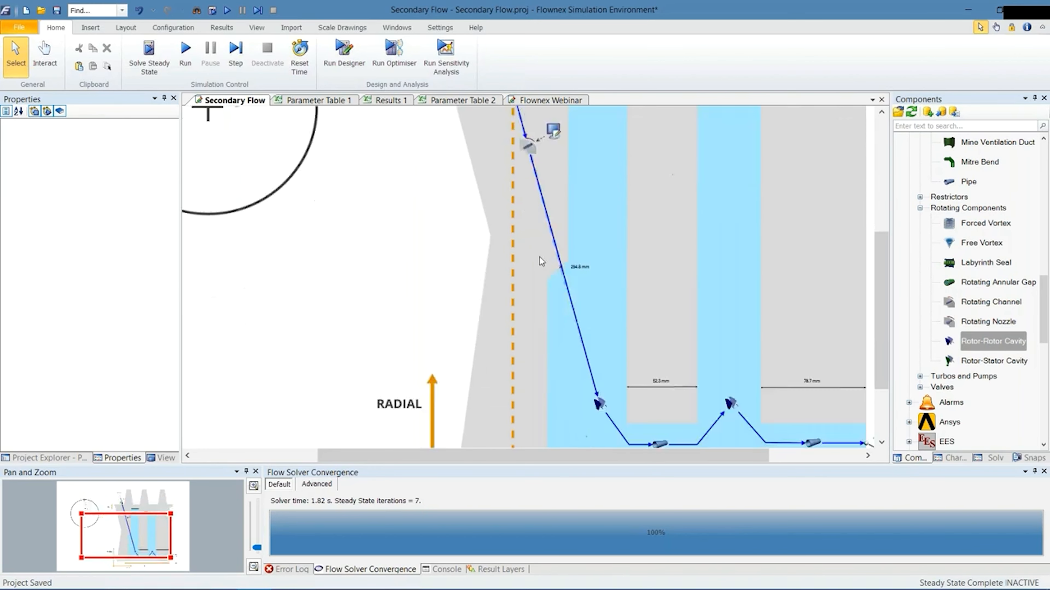
scroll(541, 261, up, 3)
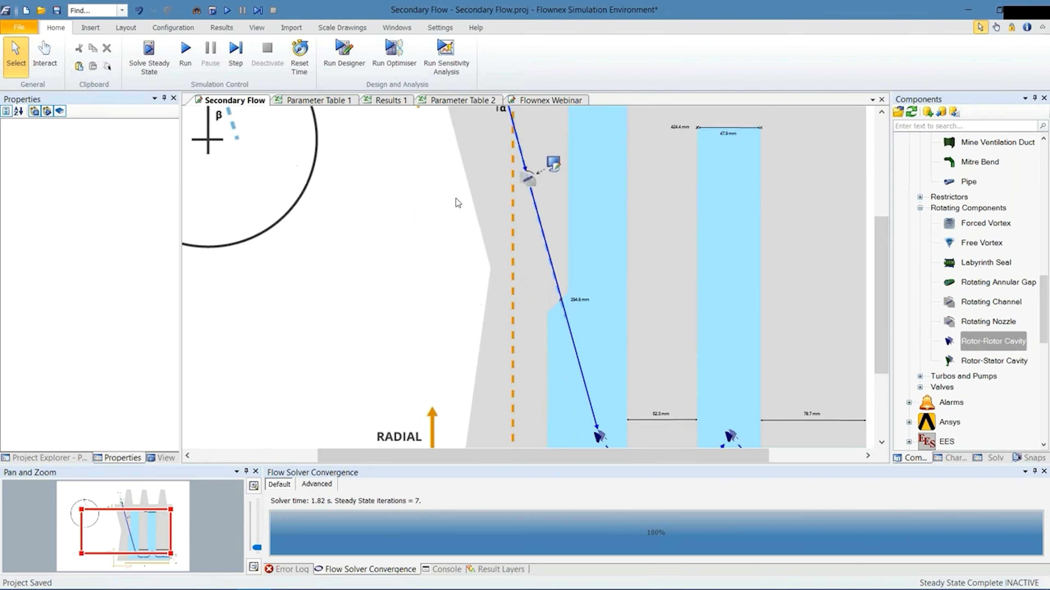
- Open Parameter Table 1 and examine its Alpha, Beta and Diameter columns
click(341, 103)
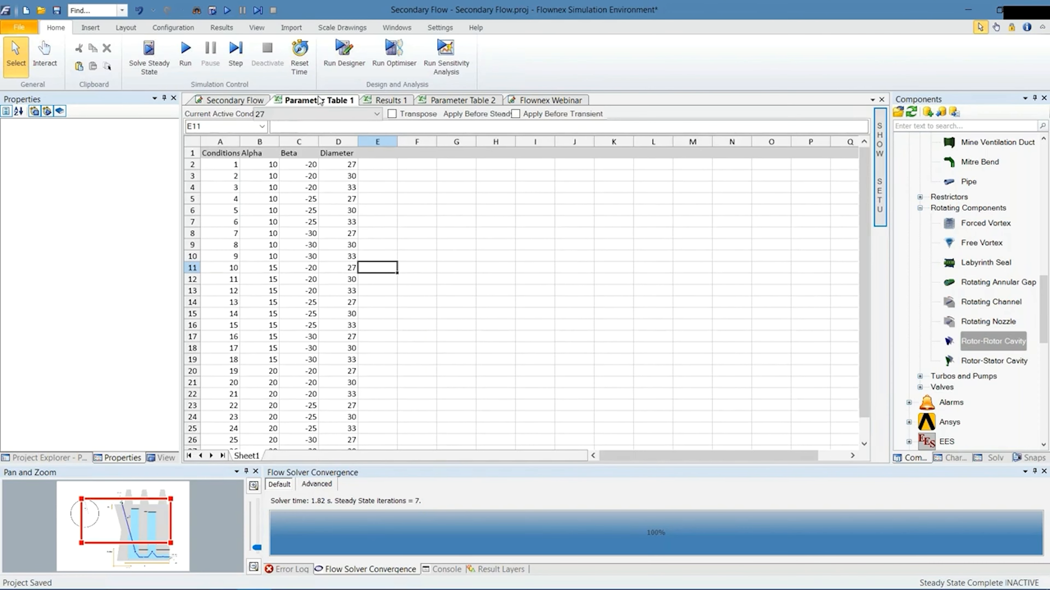
drag(257, 151, 259, 440)
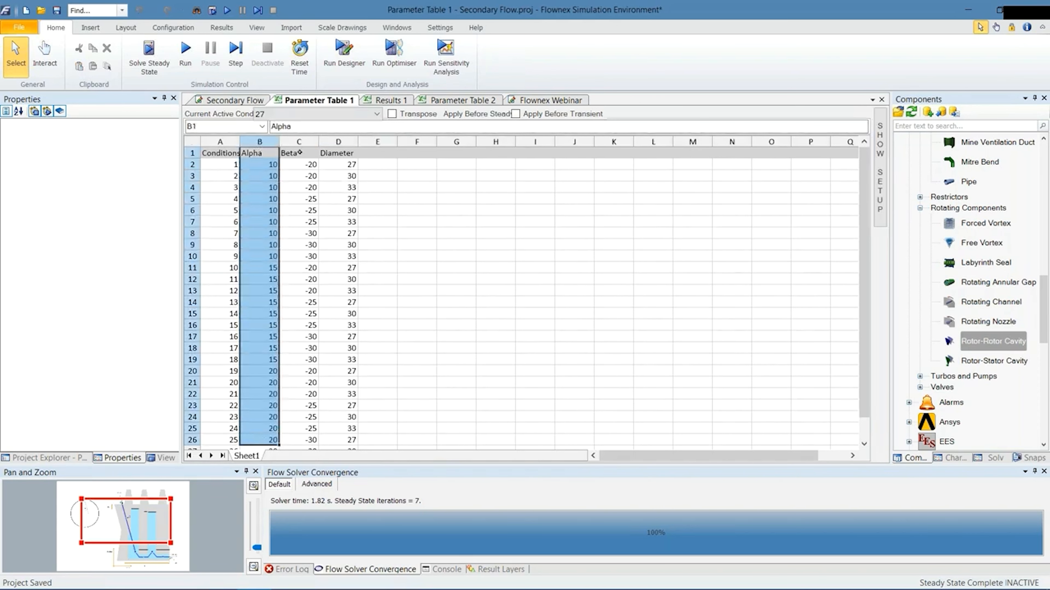
drag(299, 152, 298, 430)
scroll(297, 426, up, 2)
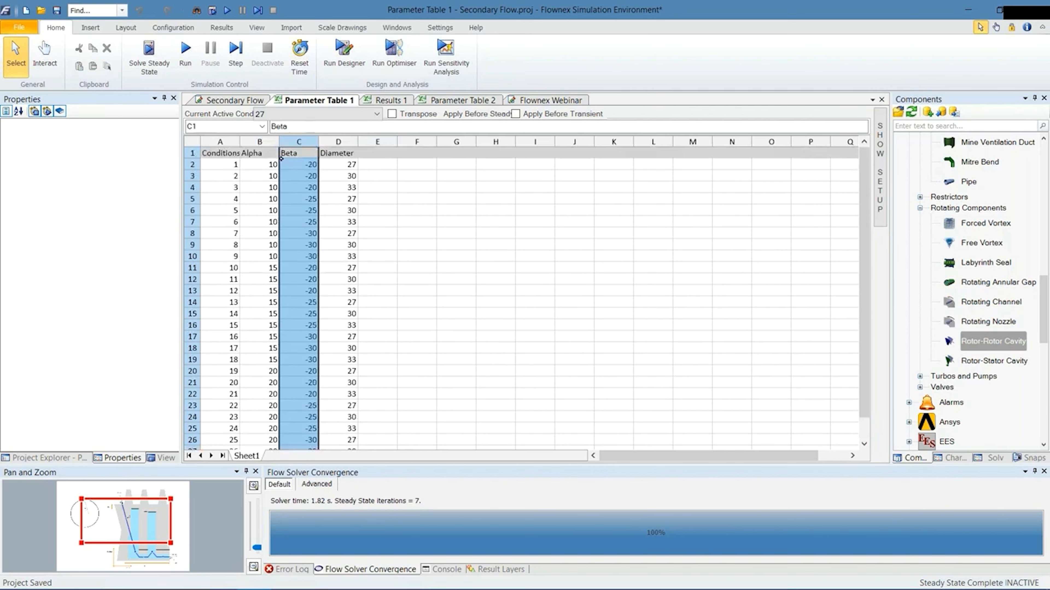
drag(262, 152, 259, 383)
drag(295, 152, 298, 314)
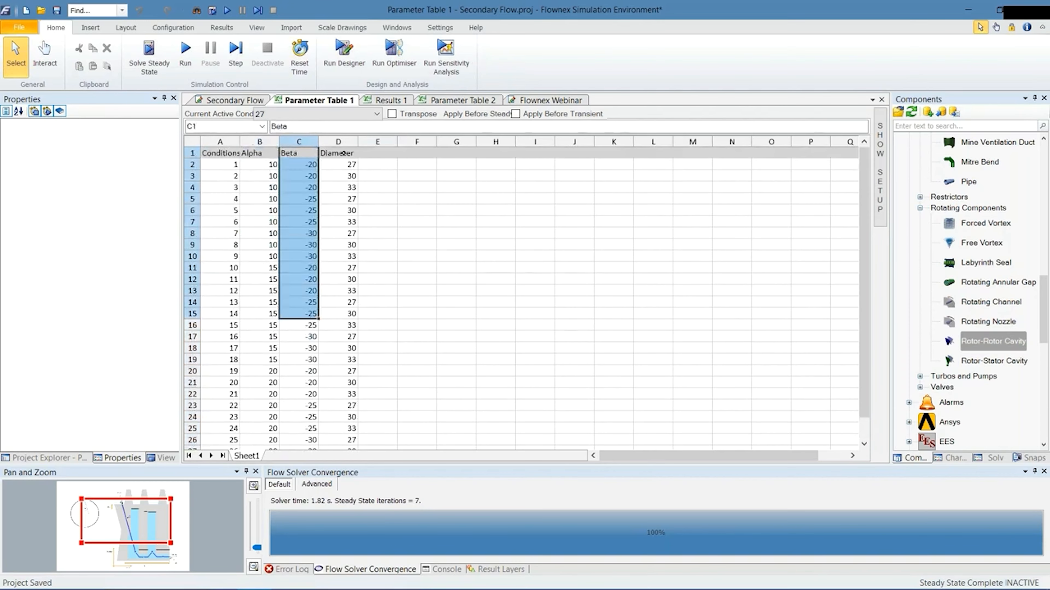
drag(338, 152, 341, 358)
click(417, 256)
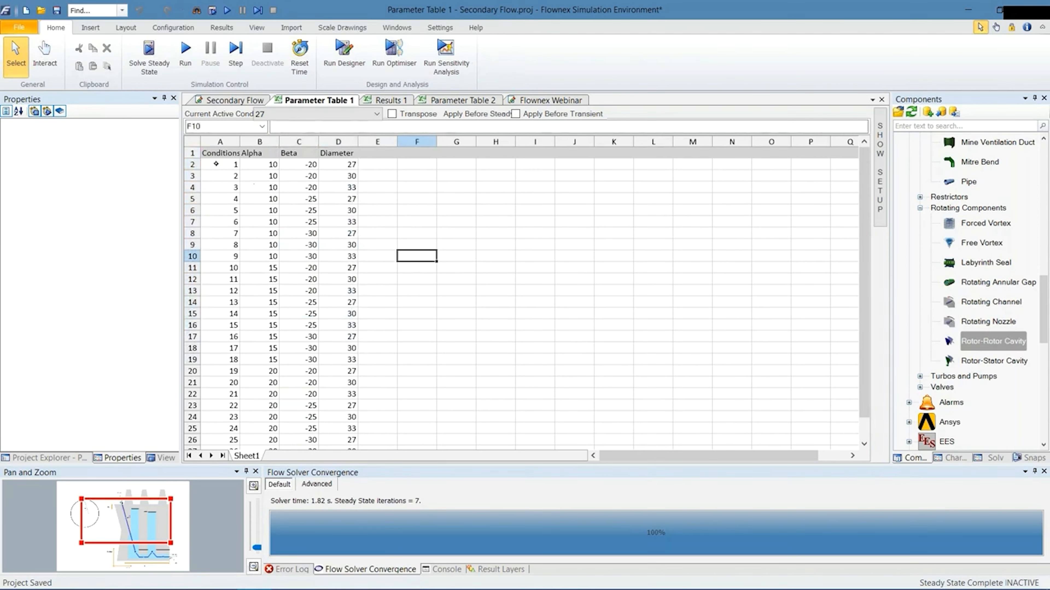
- Examine individual condition rows of the parameter table, from the first combinations through to the last
drag(213, 166, 346, 177)
drag(222, 188, 351, 189)
scroll(314, 290, down, 2)
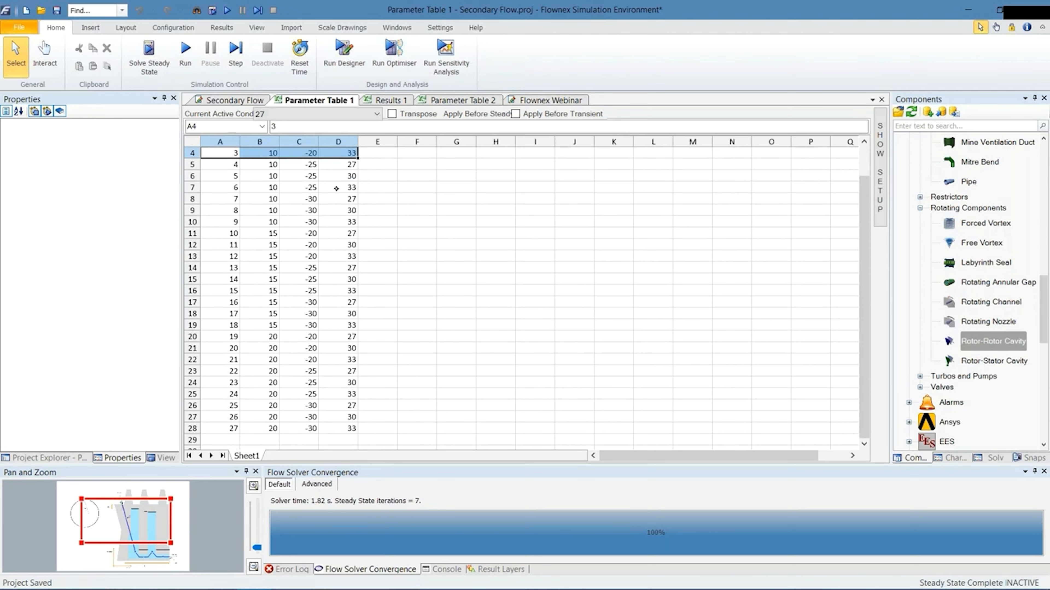
drag(225, 394, 365, 394)
scroll(248, 173, up, 2)
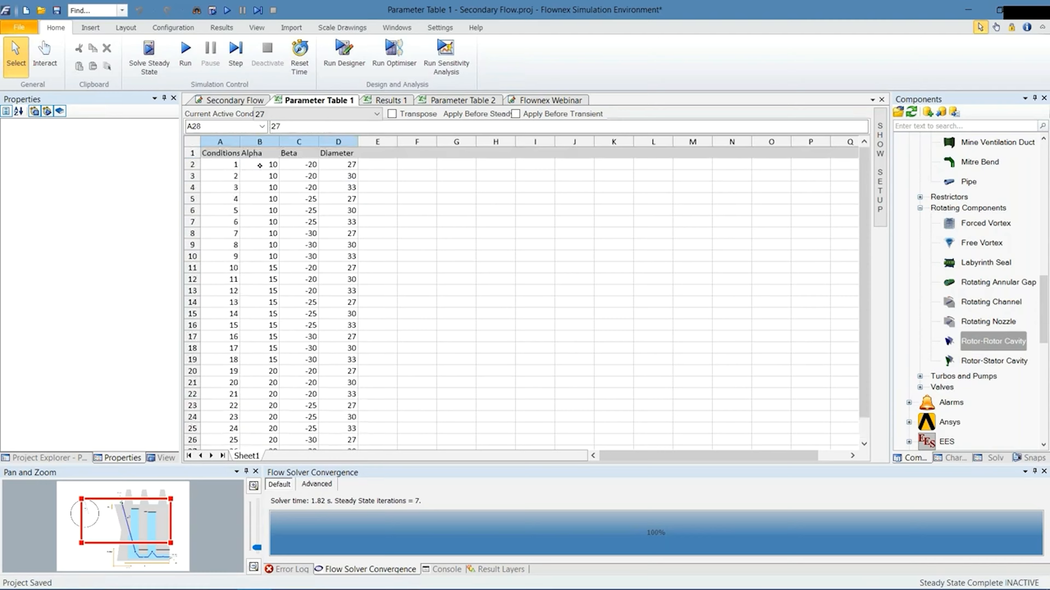
- Check how the Alpha, Beta and Diameter values vary from condition to condition in the parameter table
click(227, 166)
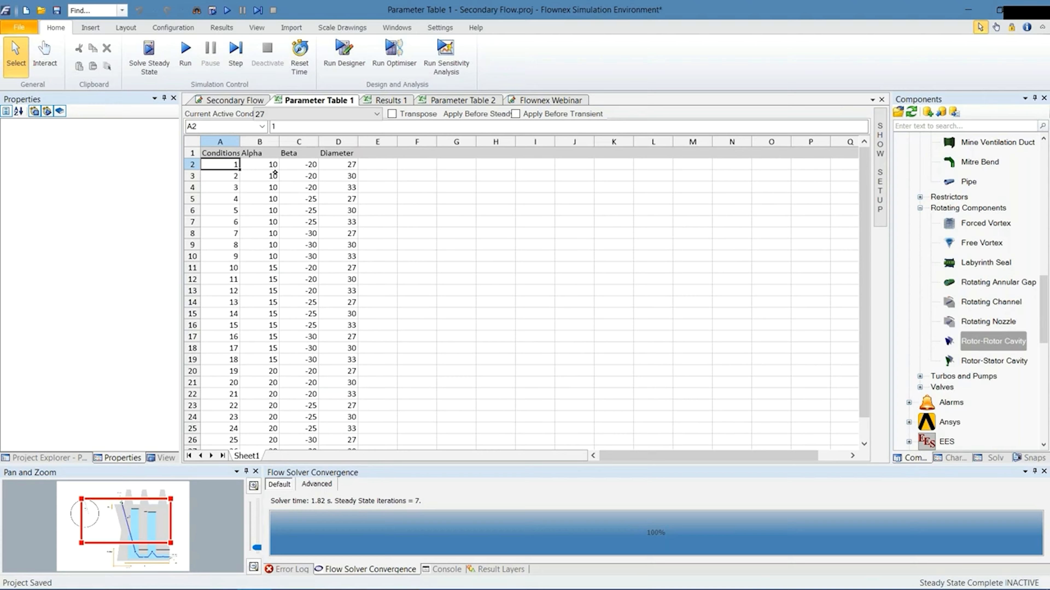
drag(268, 164, 258, 231)
click(258, 231)
scroll(265, 279, down, 2)
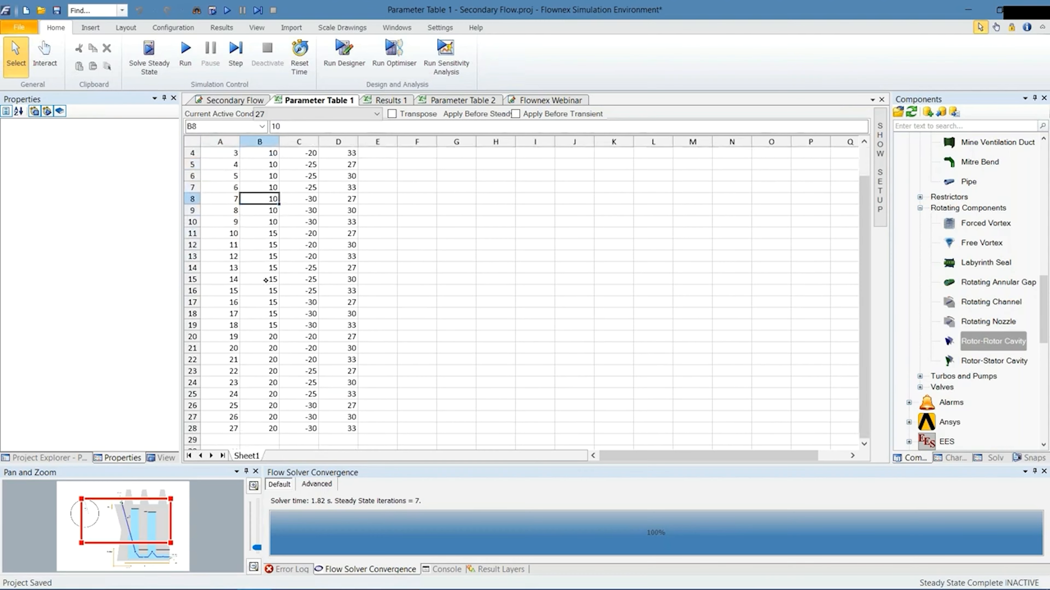
scroll(266, 343, up, 2)
click(310, 165)
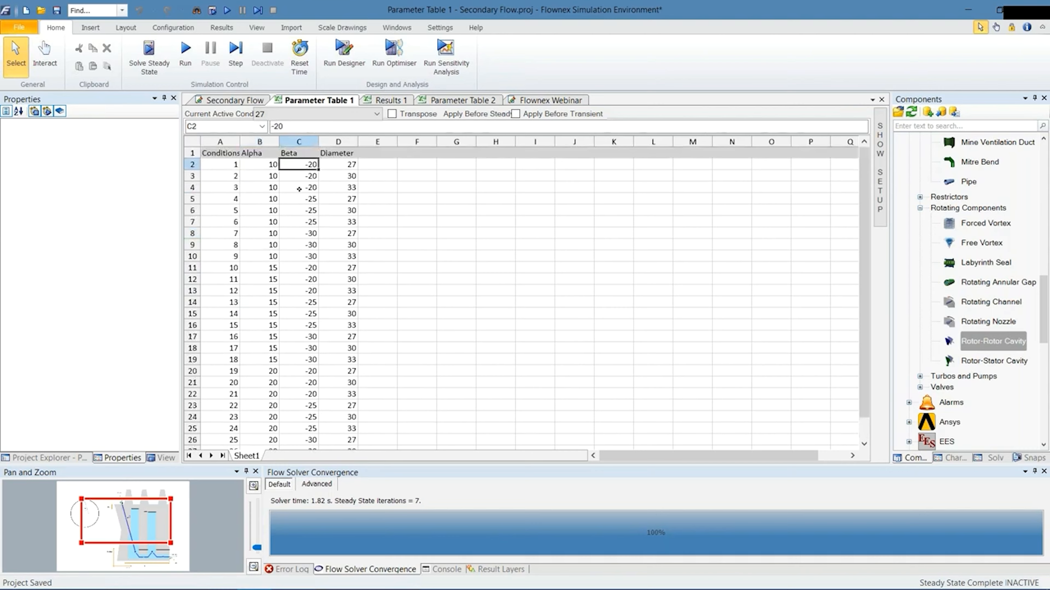
click(301, 247)
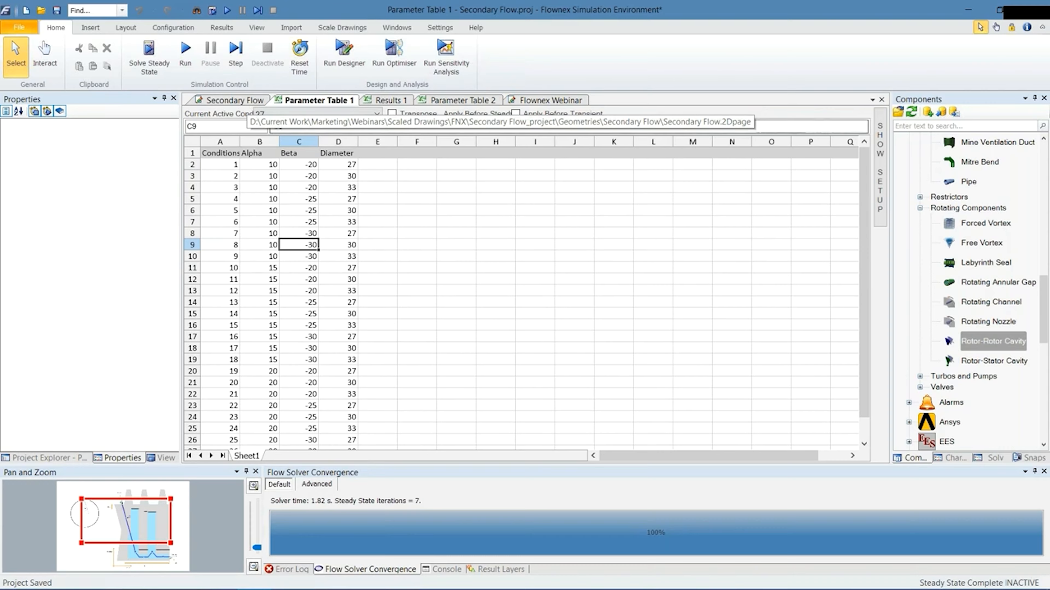
drag(347, 164, 351, 185)
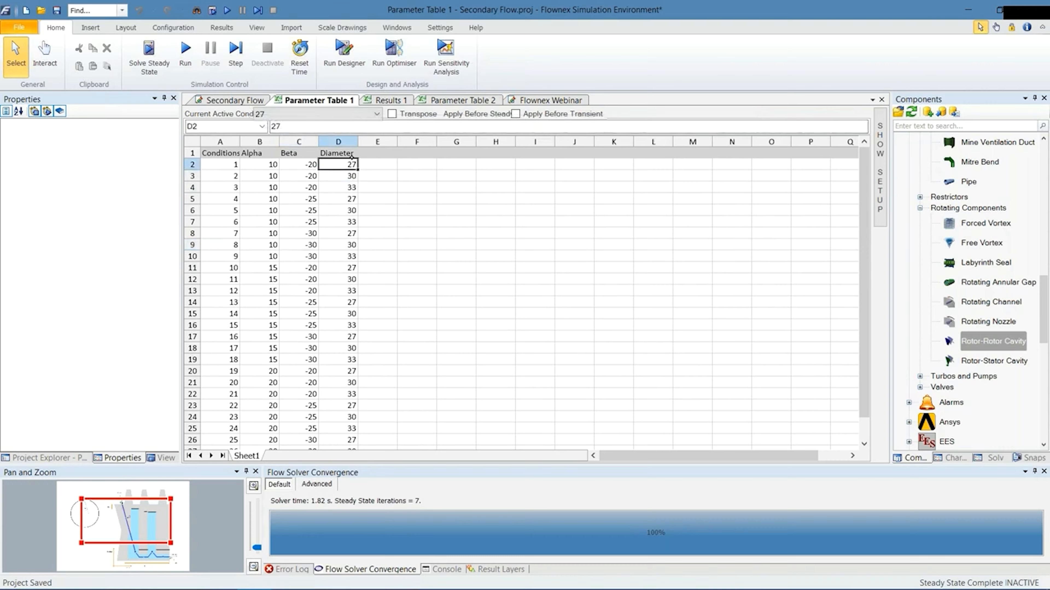
click(344, 187)
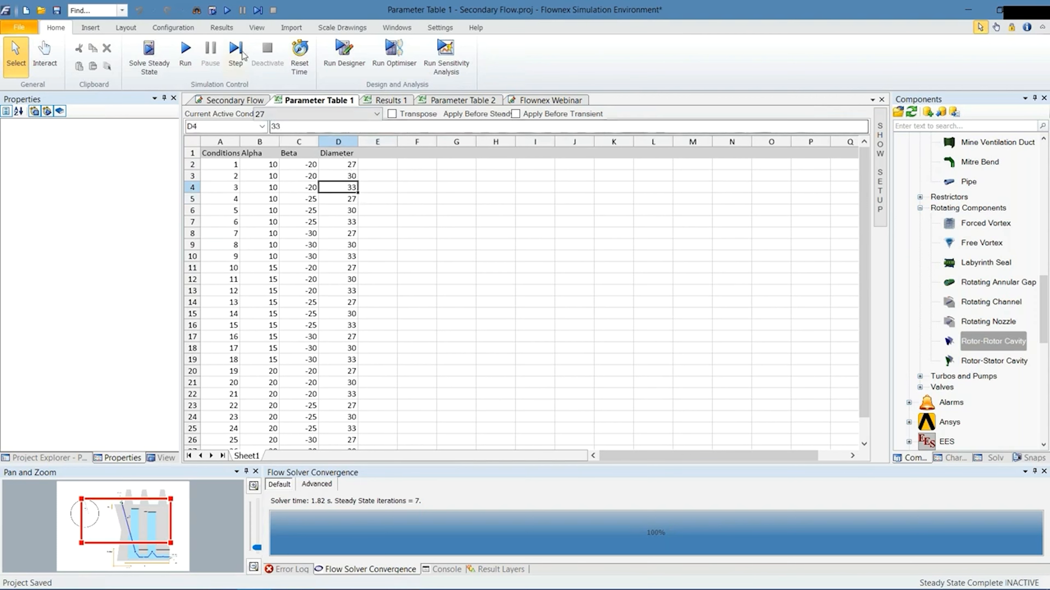
- Open the sensitivity analysis setup to check its configuration
click(178, 26)
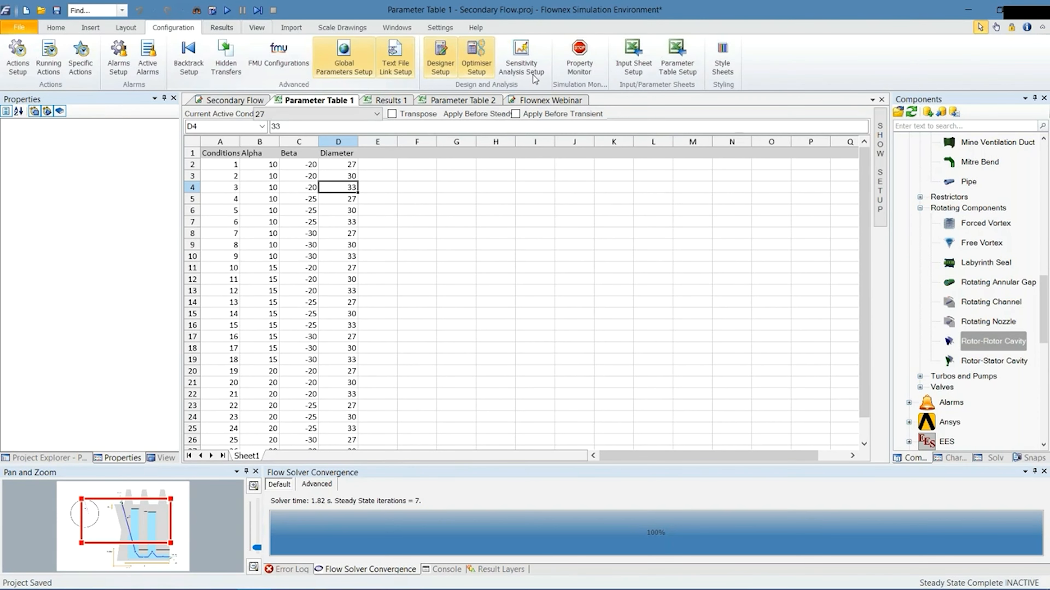
click(517, 66)
right_click(121, 101)
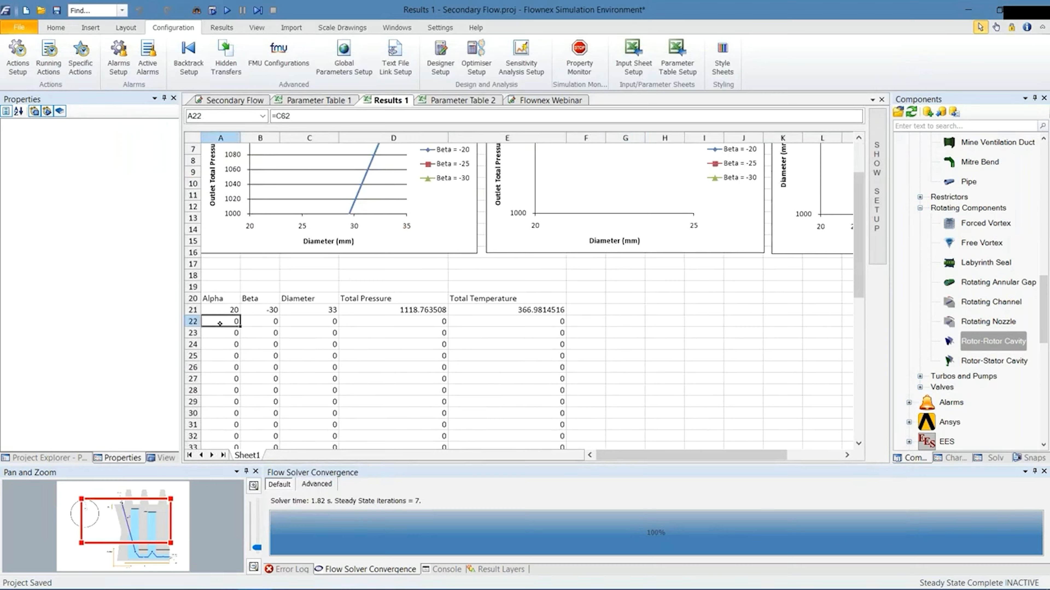
- Review the Results 1 sheet's results table and the outlet total pressure charts above it
drag(215, 320, 495, 418)
click(215, 320)
click(625, 310)
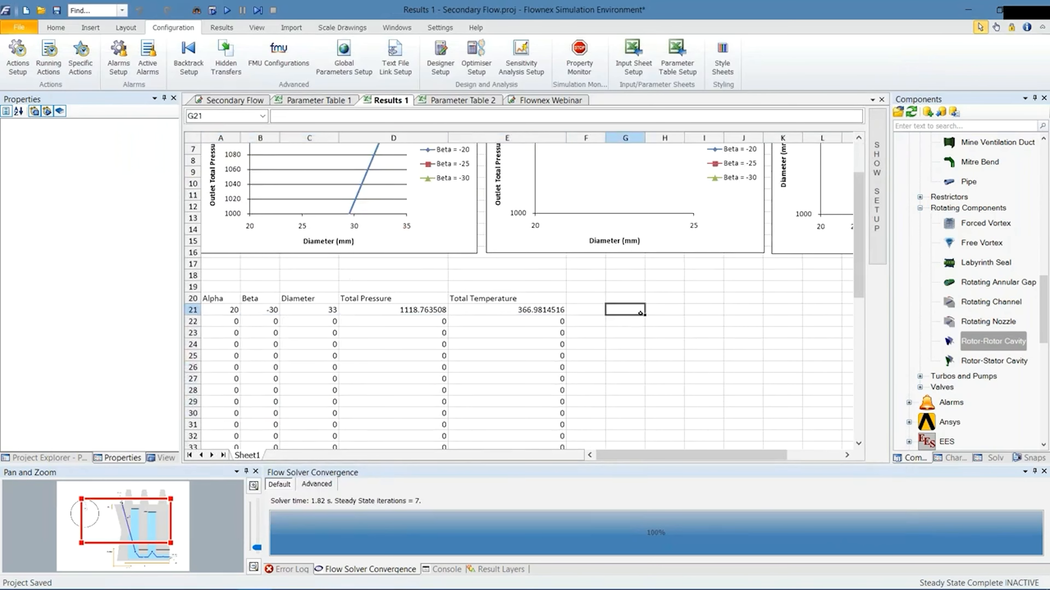
scroll(382, 221, up, 2)
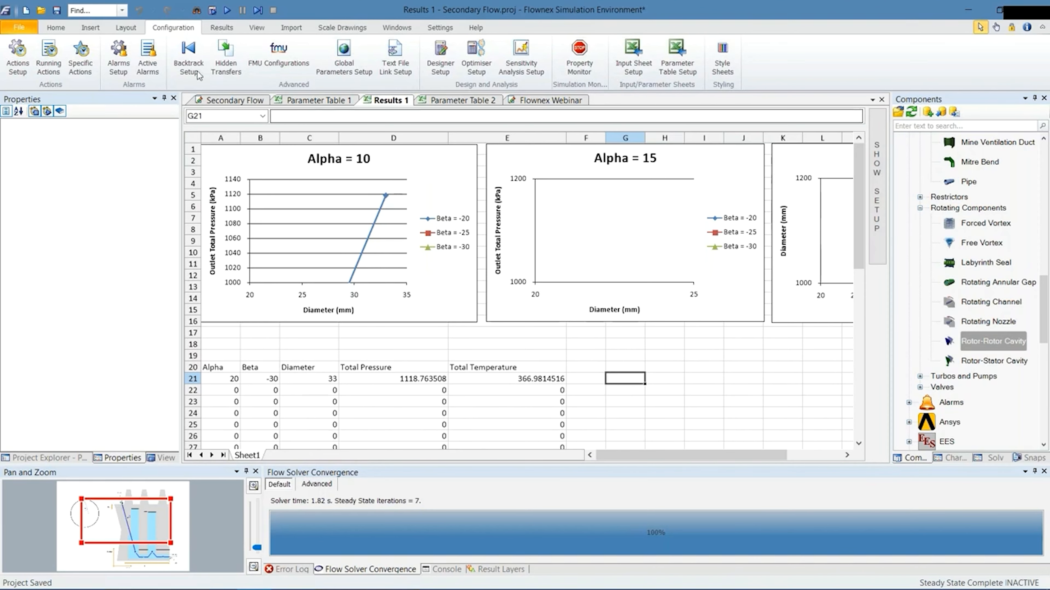
- Run the sensitivity analysis and monitor the Results 1 table as the conditions are solved
click(55, 29)
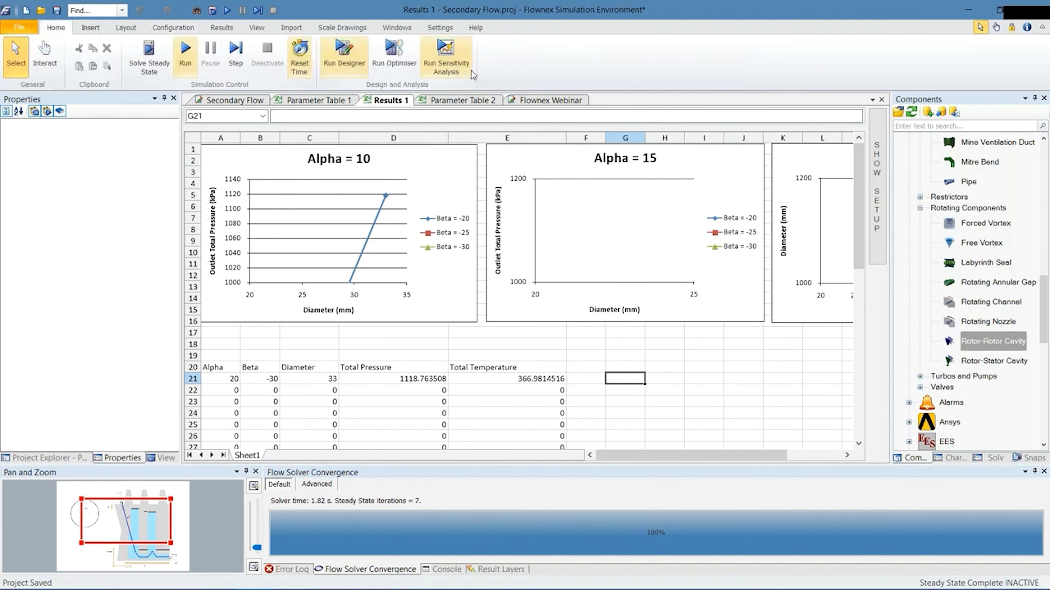
click(445, 64)
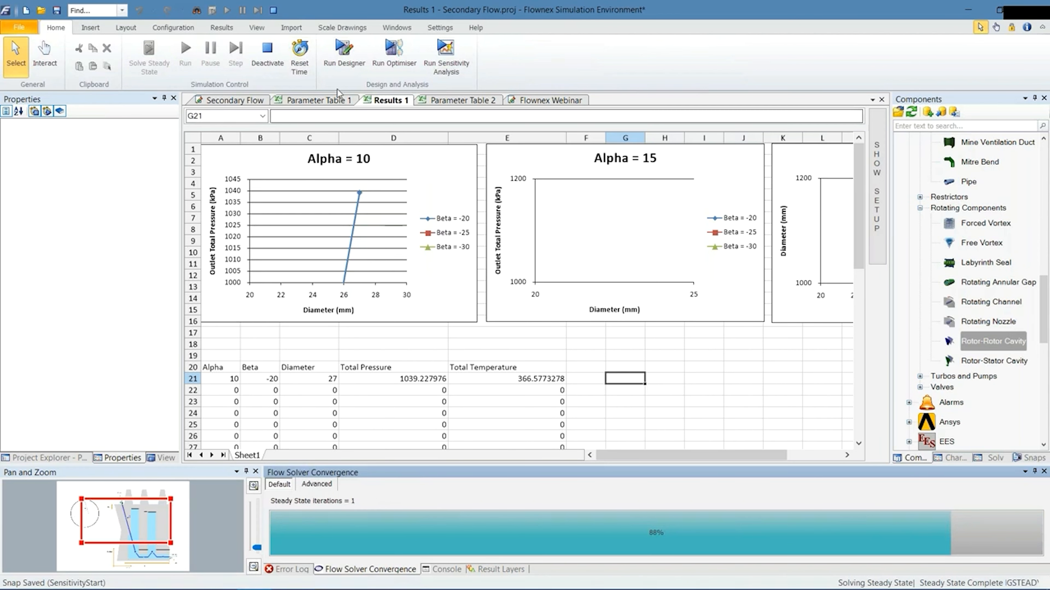
click(339, 104)
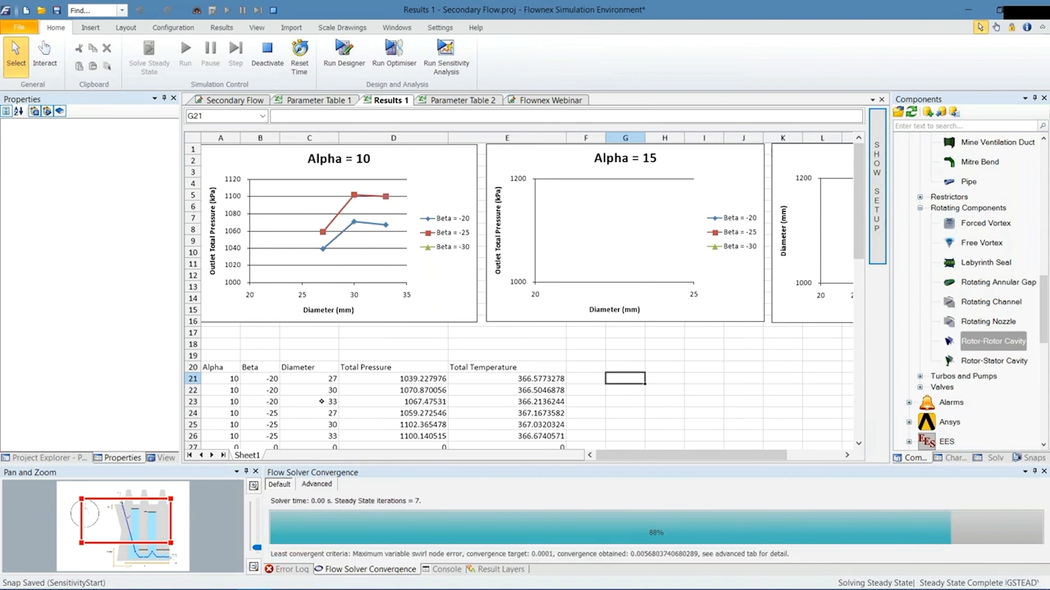
scroll(253, 248, down, 6)
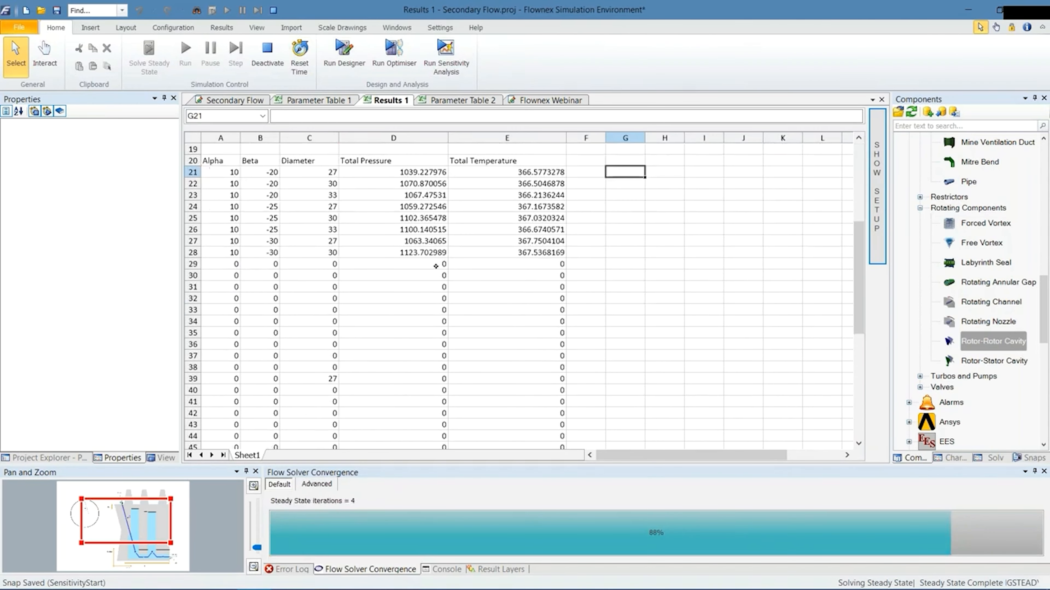
- Monitor the Results 1 table while the remaining conditions are solved, and compare the outlet total pressure charts for each Alpha
scroll(616, 288, up, 3)
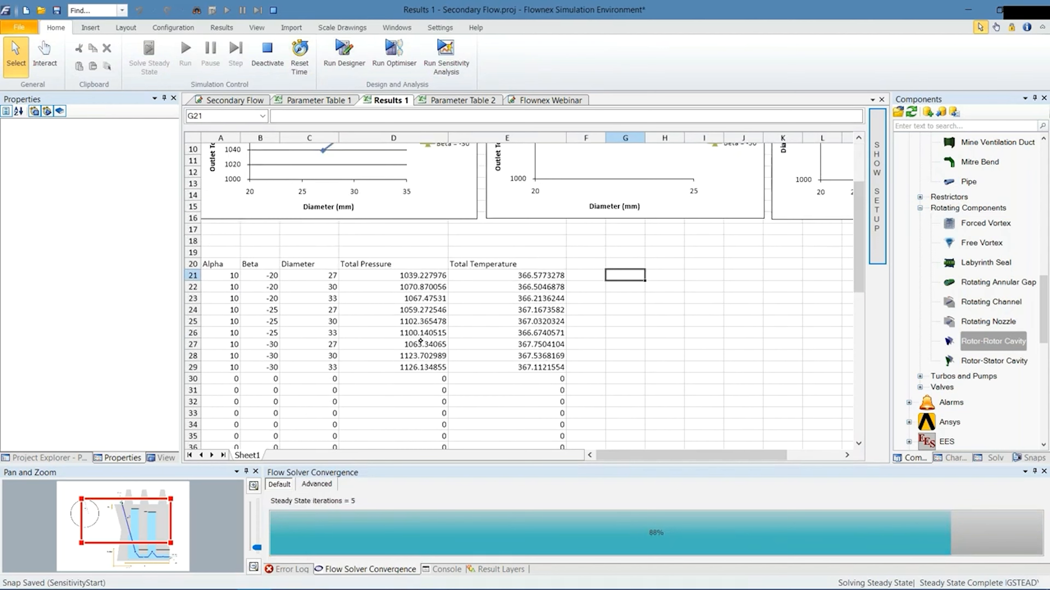
scroll(420, 341, up, 3)
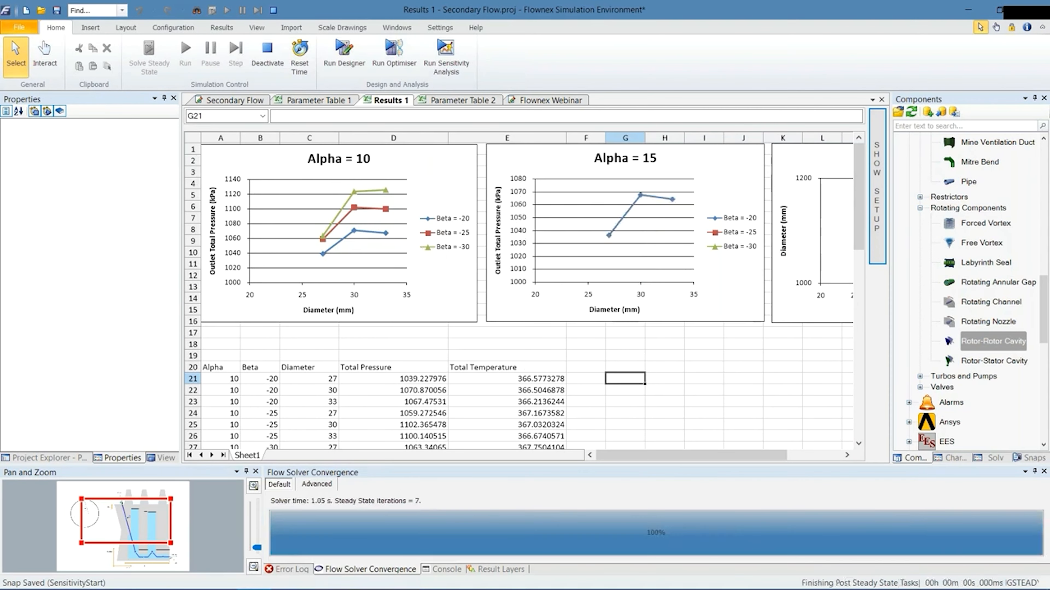
scroll(439, 359, down, 1)
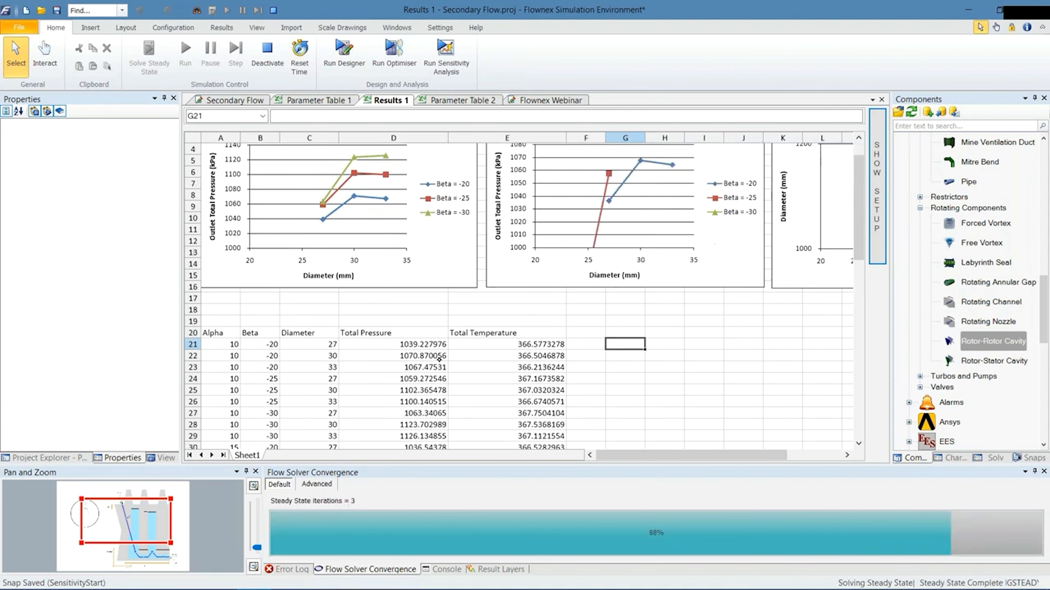
scroll(439, 359, down, 3)
scroll(324, 322, down, 2)
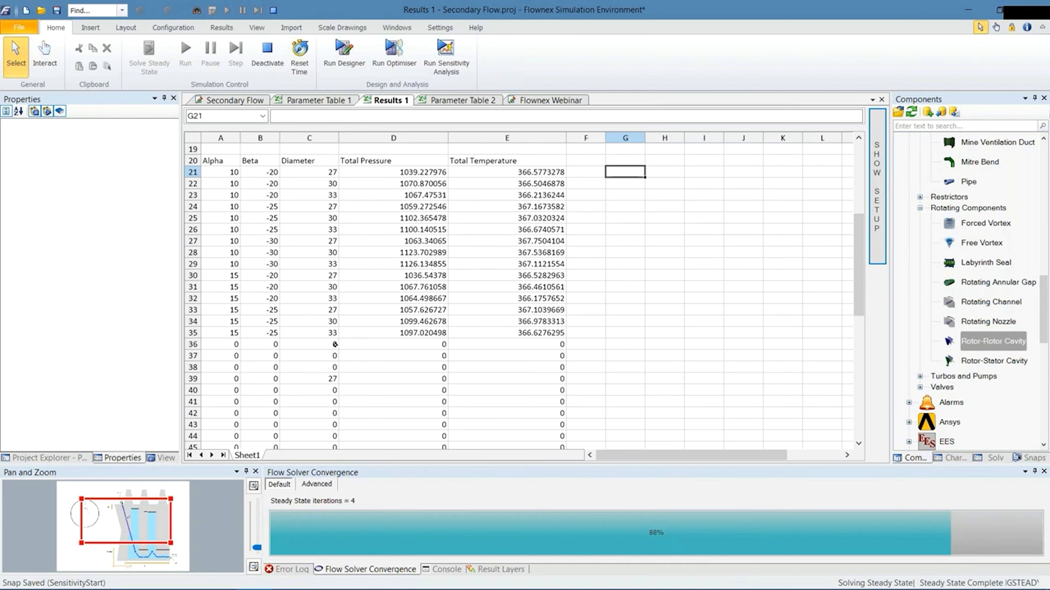
click(329, 355)
scroll(391, 357, up, 1)
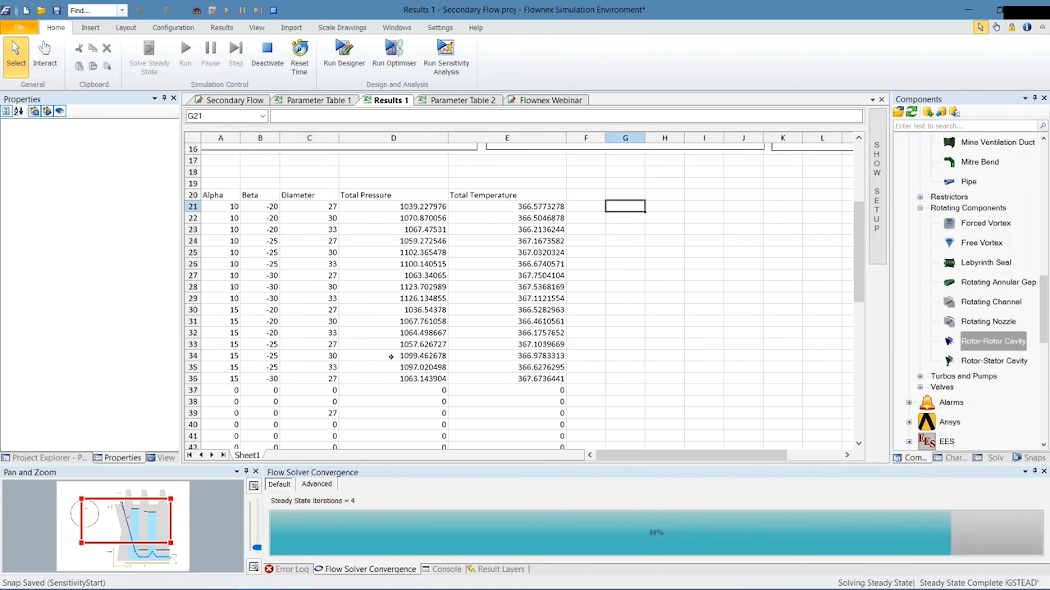
scroll(391, 357, up, 1)
scroll(422, 390, up, 4)
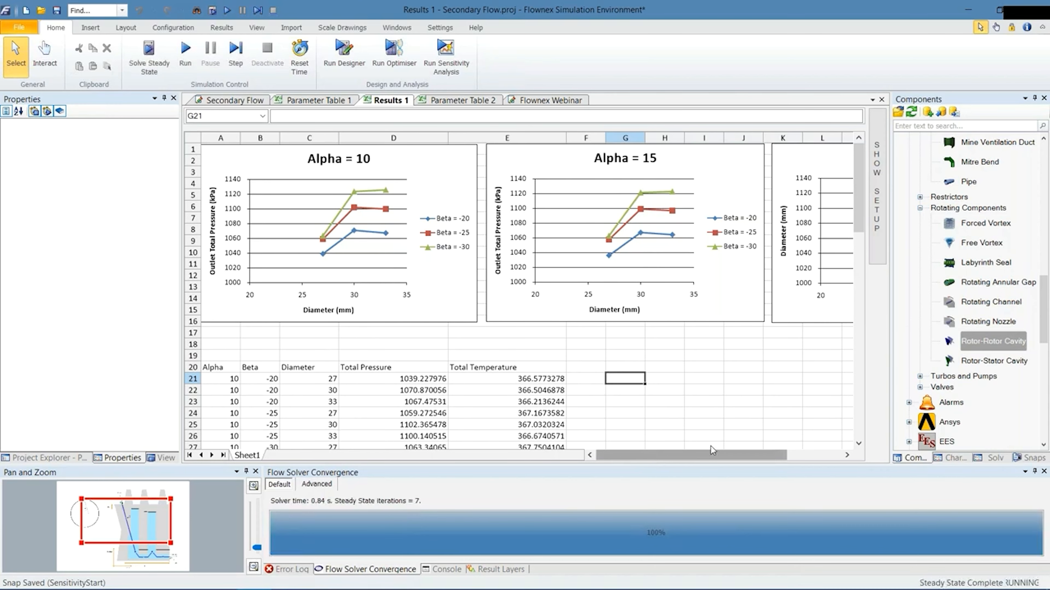
drag(711, 450, 598, 447)
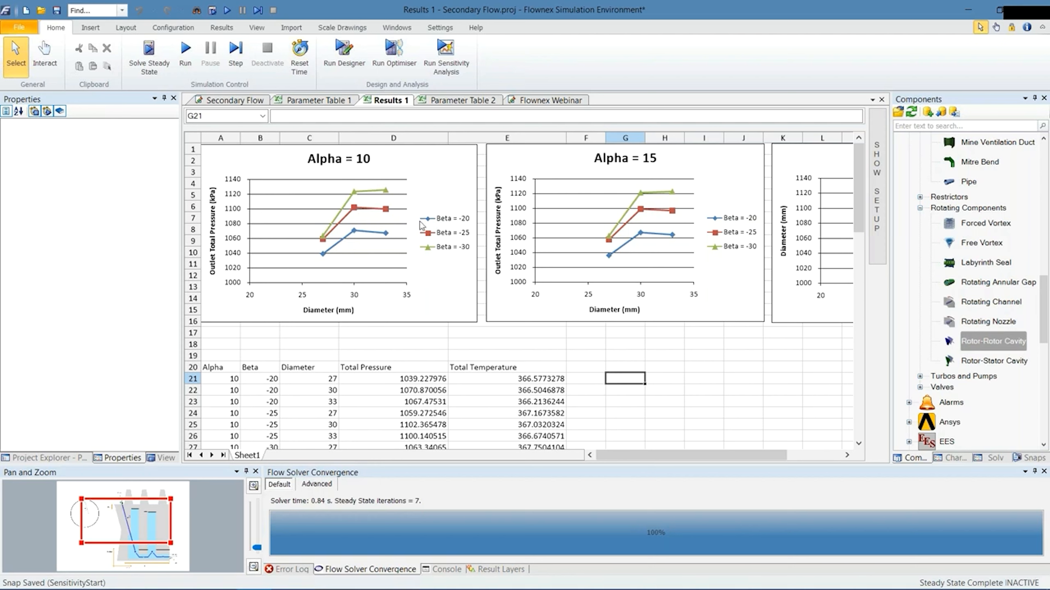
drag(675, 454, 334, 230)
- Examine the alpha and beta angles and the flow path from inlet to outlet on the Secondary Flow drawing
click(235, 101)
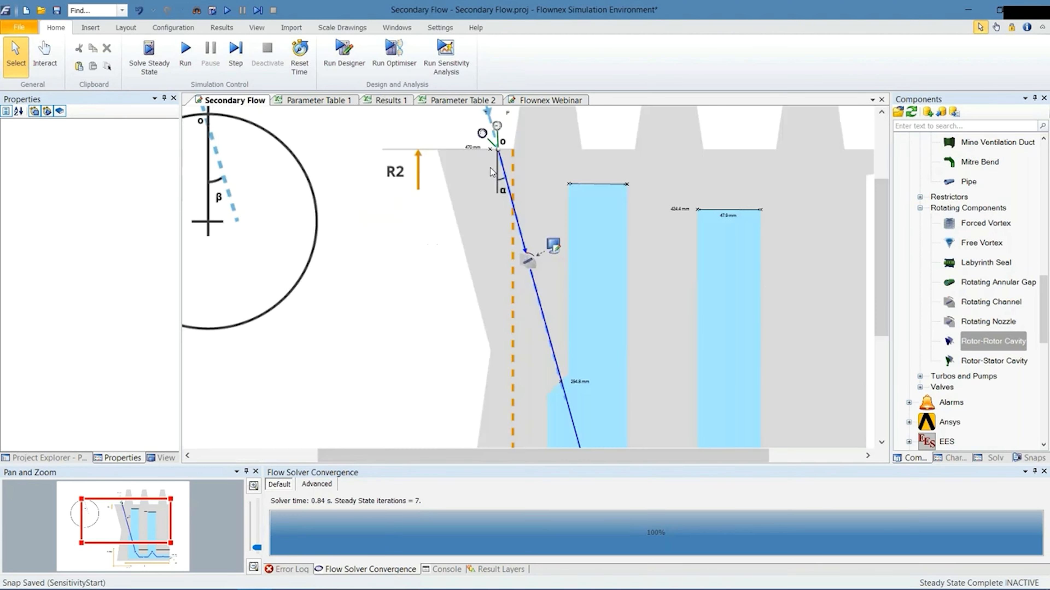
scroll(507, 184, down, 1)
scroll(506, 184, down, 3)
scroll(519, 200, up, 1)
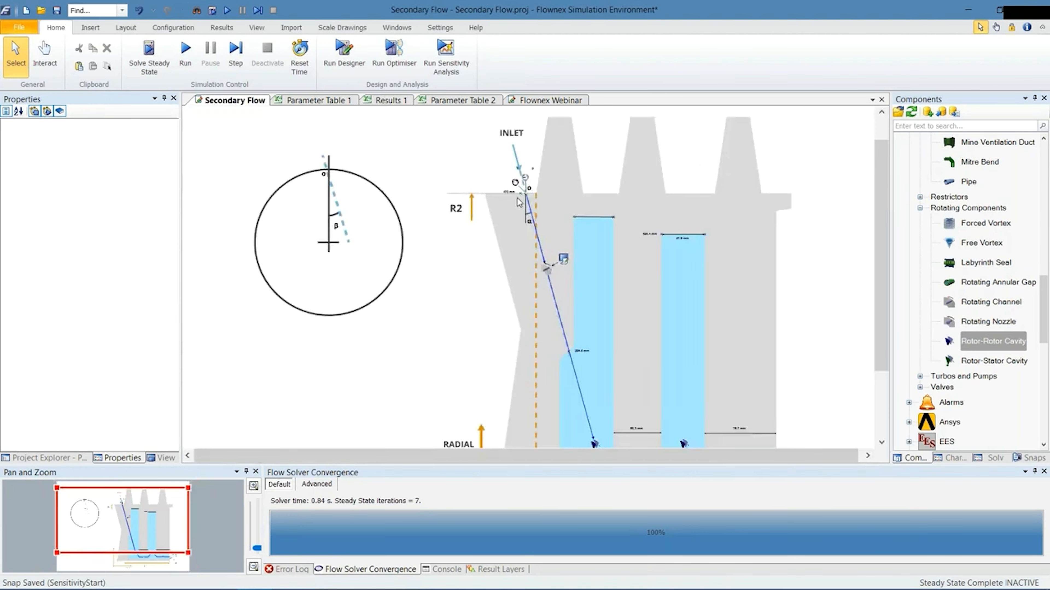
scroll(519, 204, down, 2)
scroll(518, 210, down, 1)
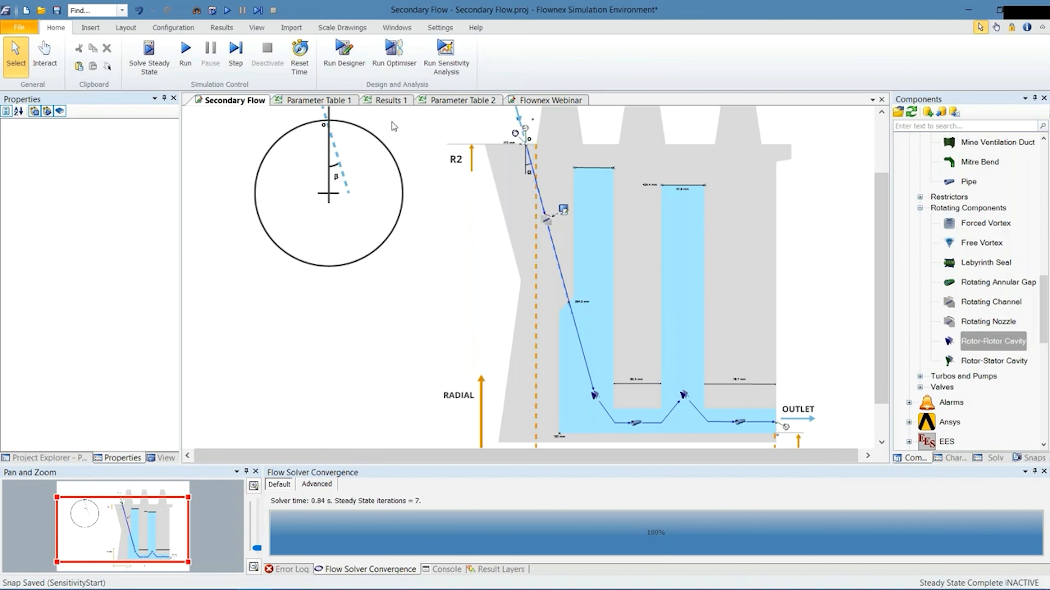
- Revisit the Results 1 charts to see how outlet total pressure varies with diameter and Beta
click(424, 103)
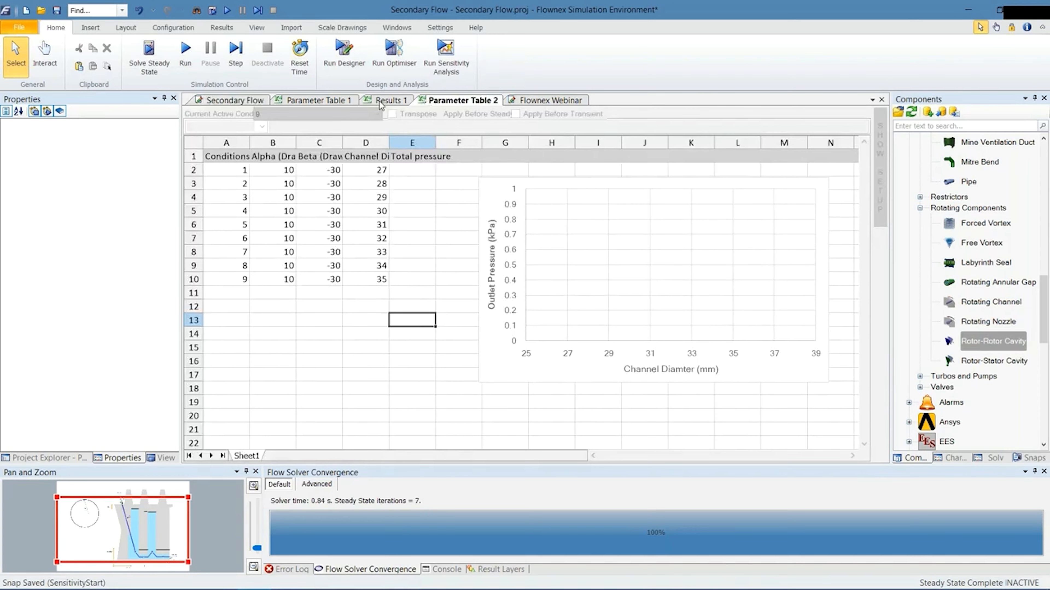
click(386, 101)
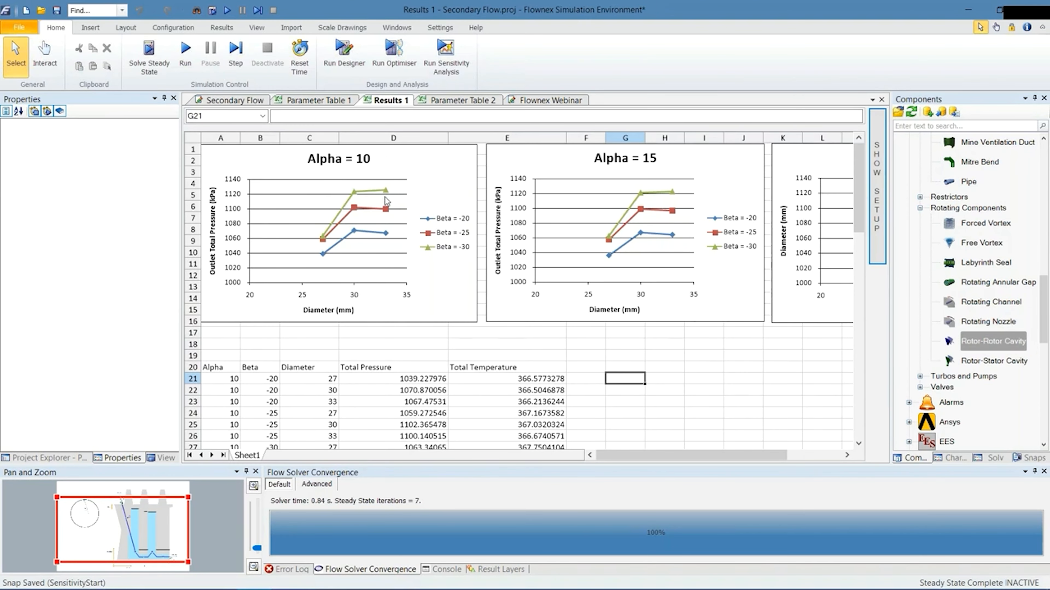
drag(661, 455, 710, 453)
click(417, 346)
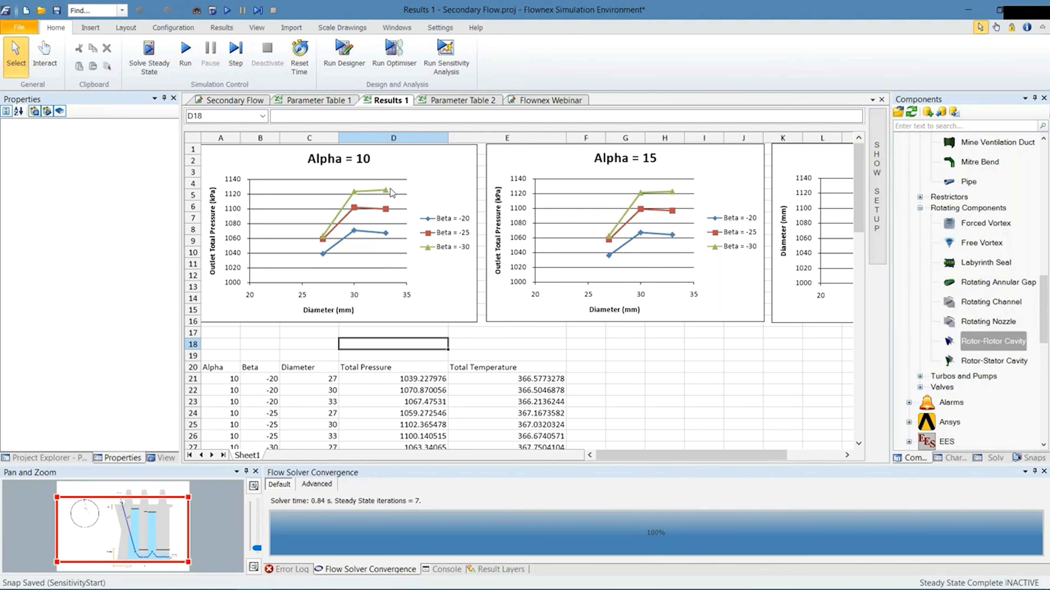
- Open Parameter Table 2 and make it the active parameter table in the project's Excel pages instead of Parameter Table 1
click(462, 101)
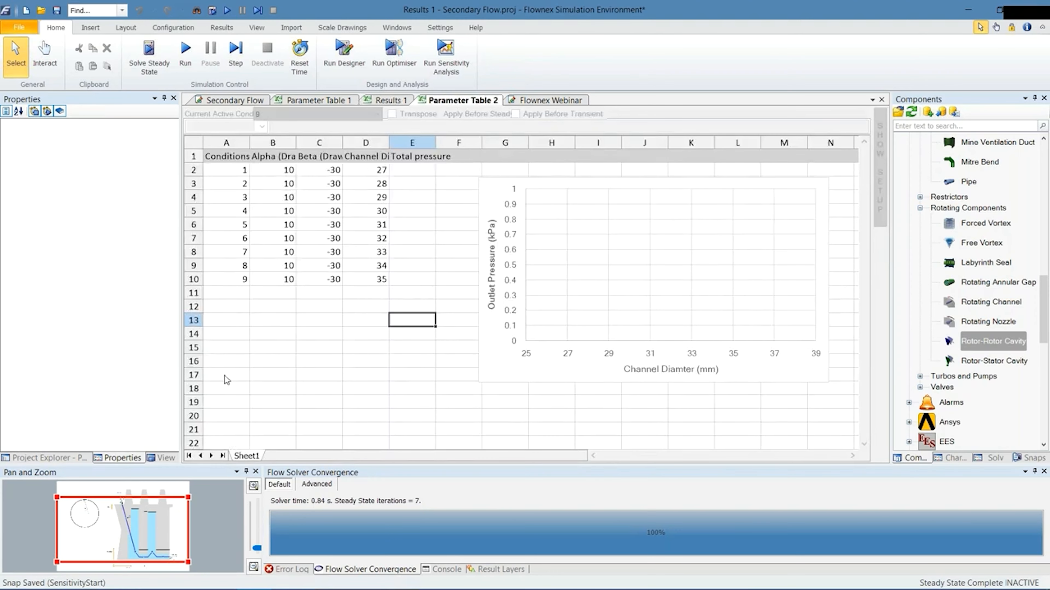
click(67, 457)
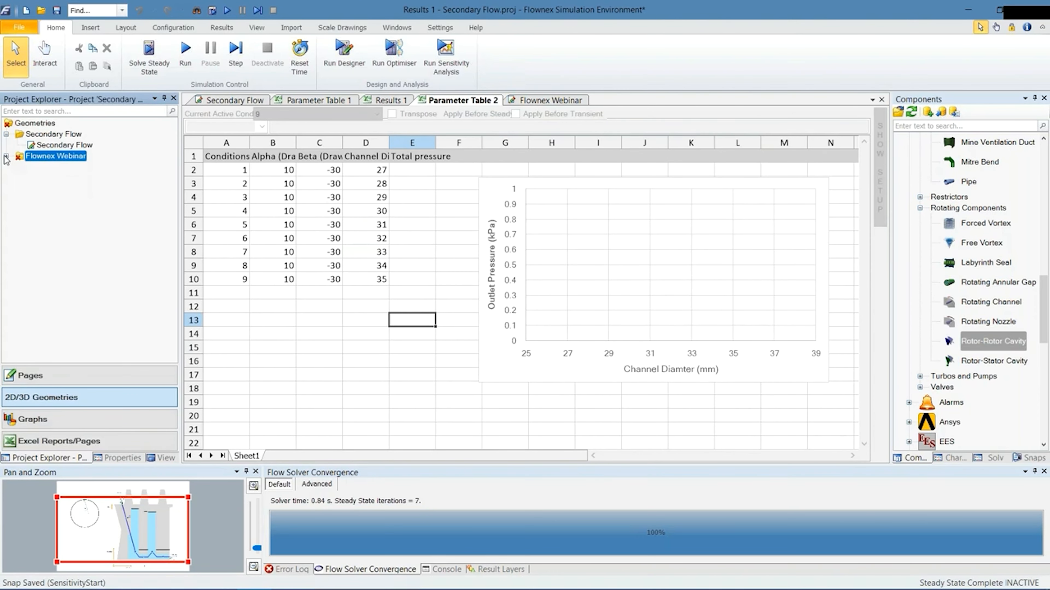
click(37, 442)
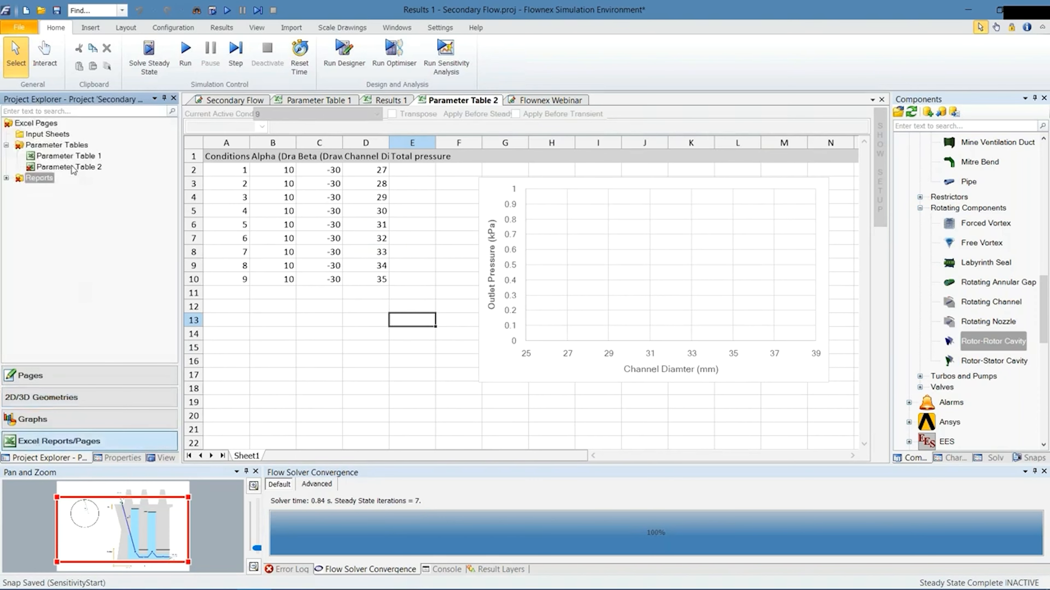
right_click(71, 166)
click(103, 202)
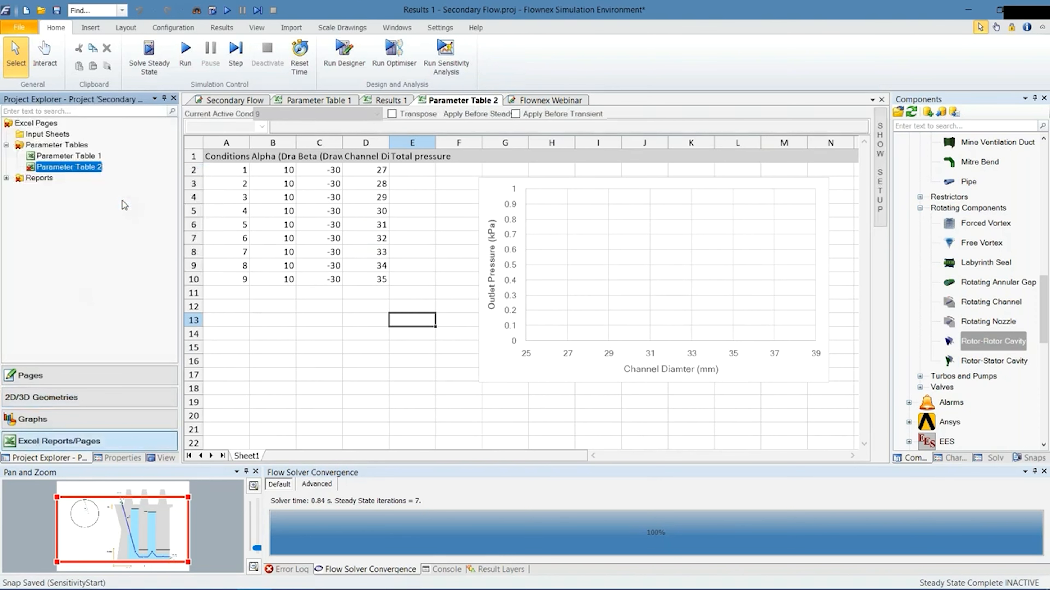
- Check the Alpha, Beta and channel diameter values across the conditions in Parameter Table 2, along with its Total pressure column
click(339, 217)
drag(378, 170, 378, 210)
click(377, 184)
click(269, 171)
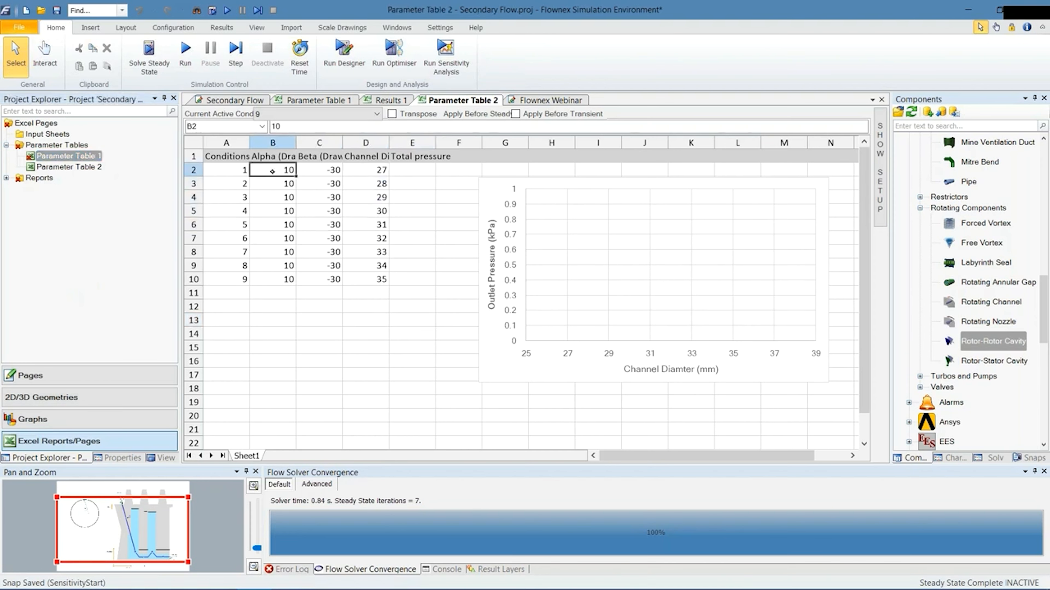
click(322, 168)
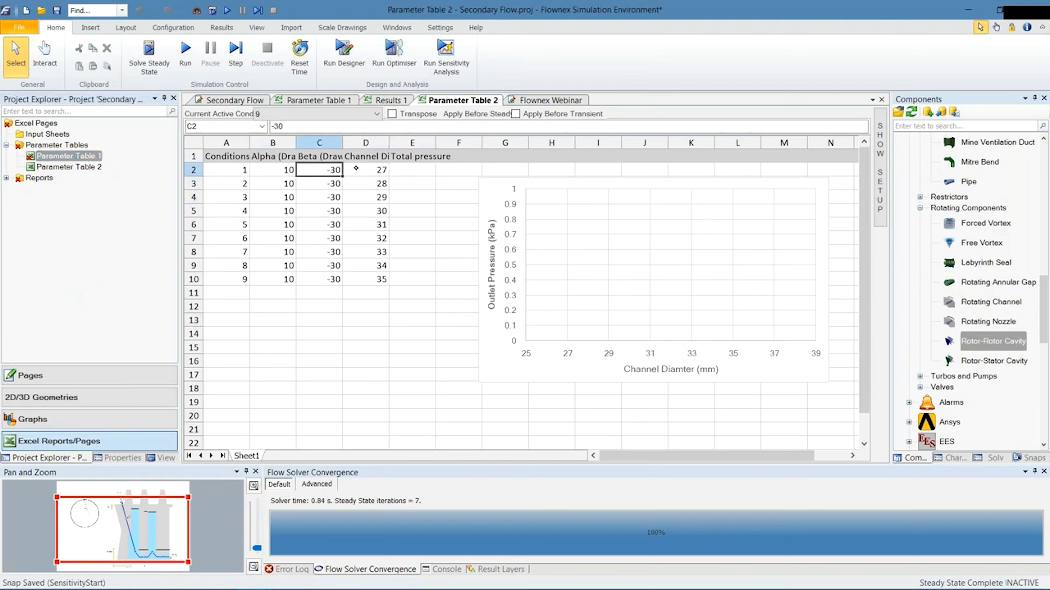
drag(360, 169, 366, 278)
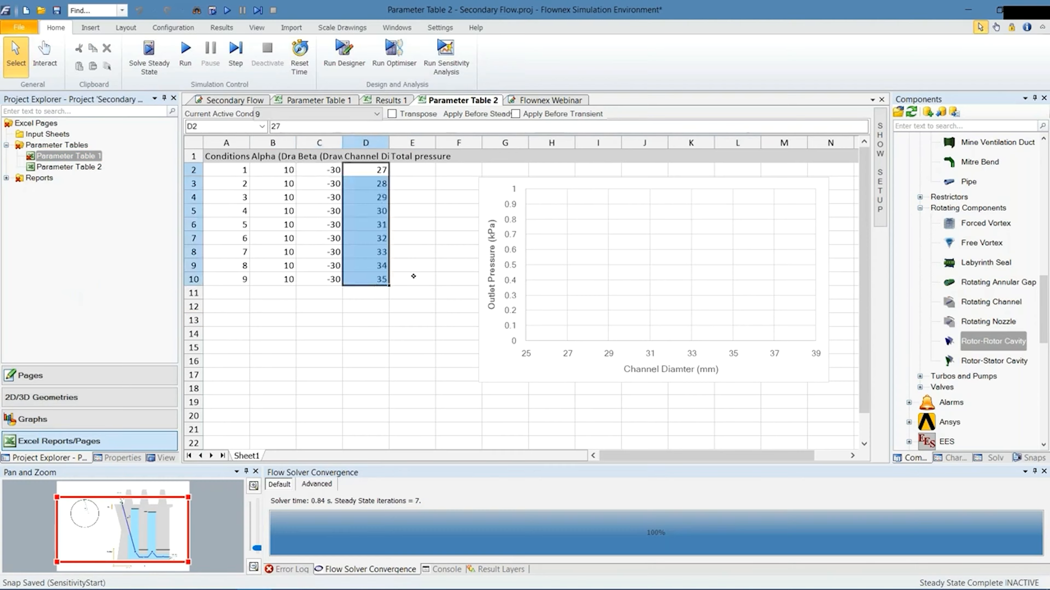
click(413, 278)
click(378, 167)
click(376, 280)
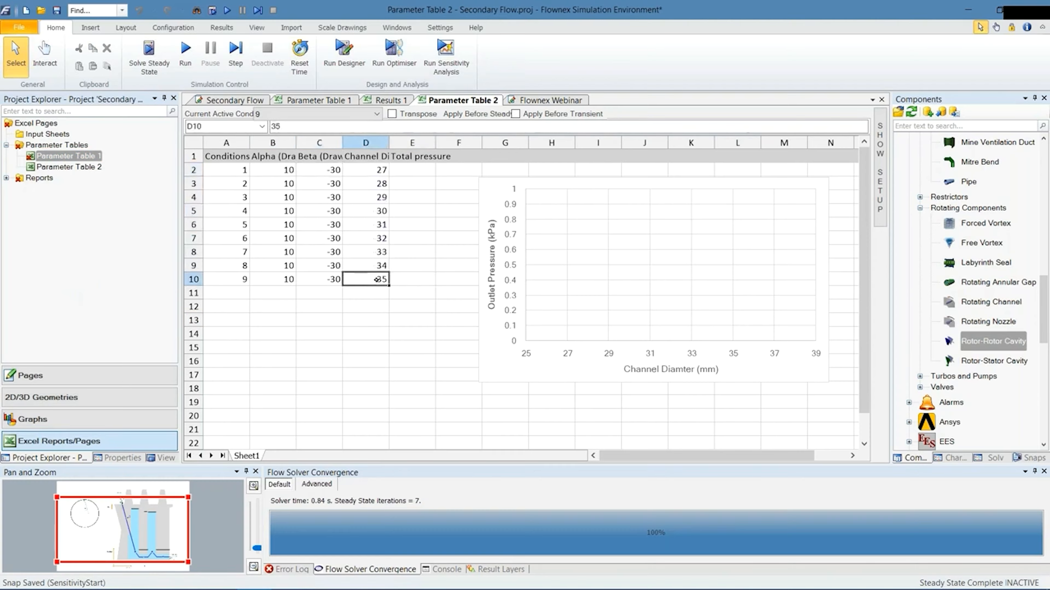
click(372, 170)
click(413, 197)
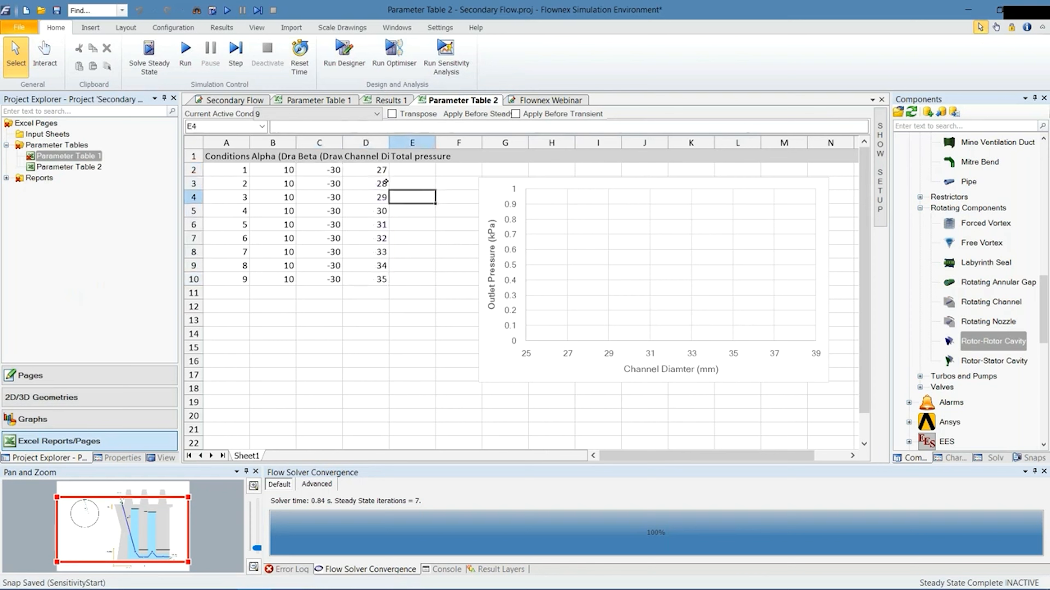
click(408, 170)
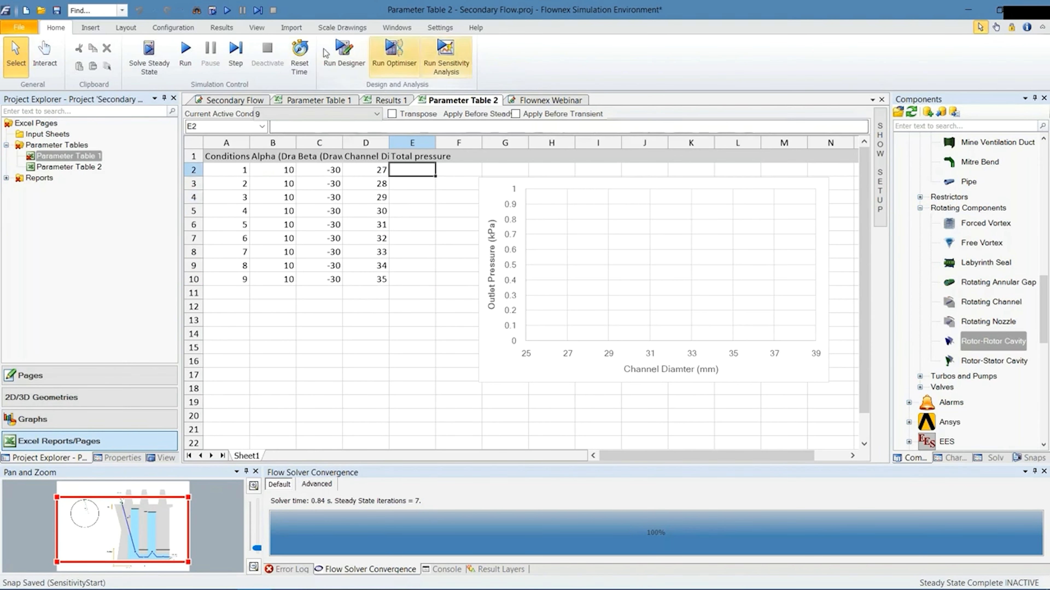
- Select Parameter Table 2 as the active sensitivity analysis configuration and run the sensitivity analysis
click(180, 30)
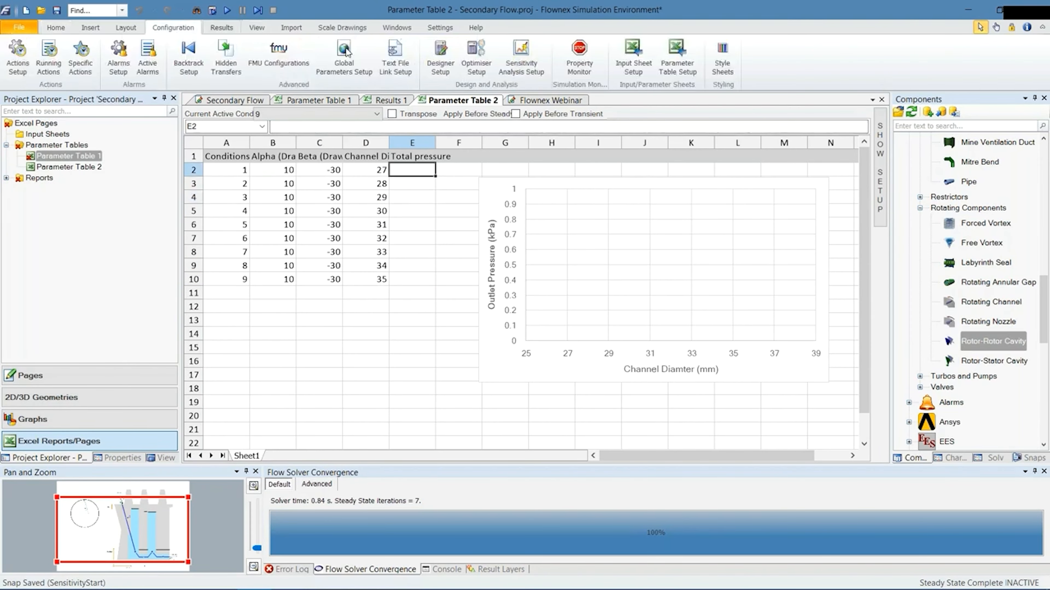
click(522, 58)
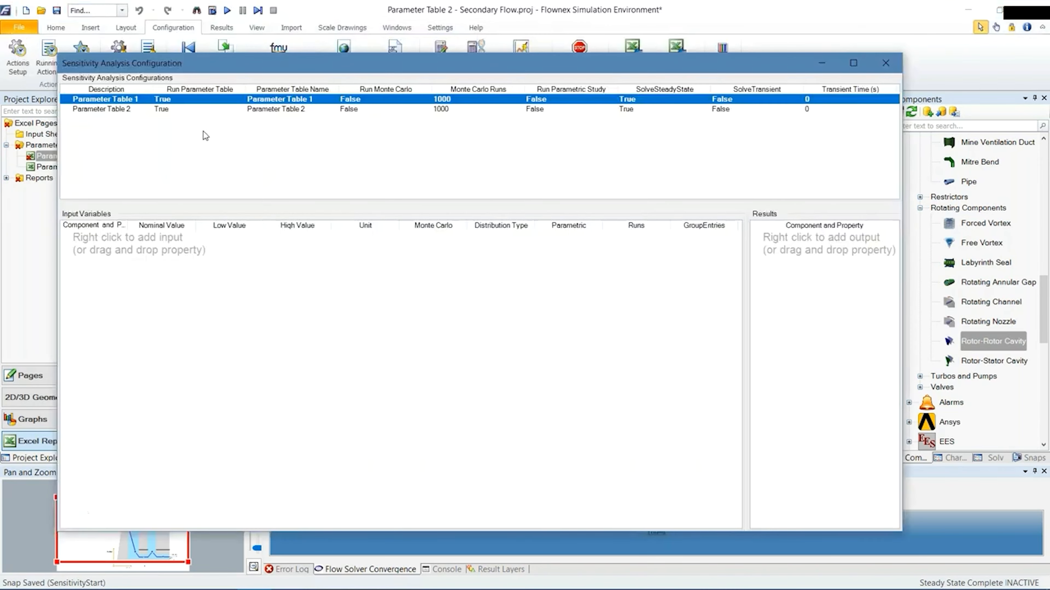
click(886, 63)
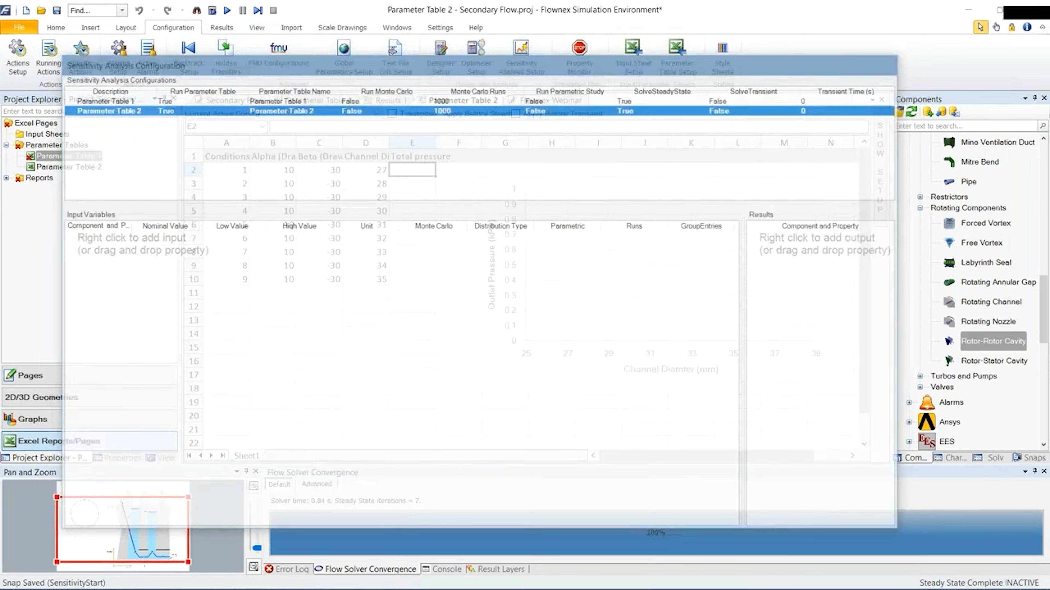
click(55, 28)
click(454, 63)
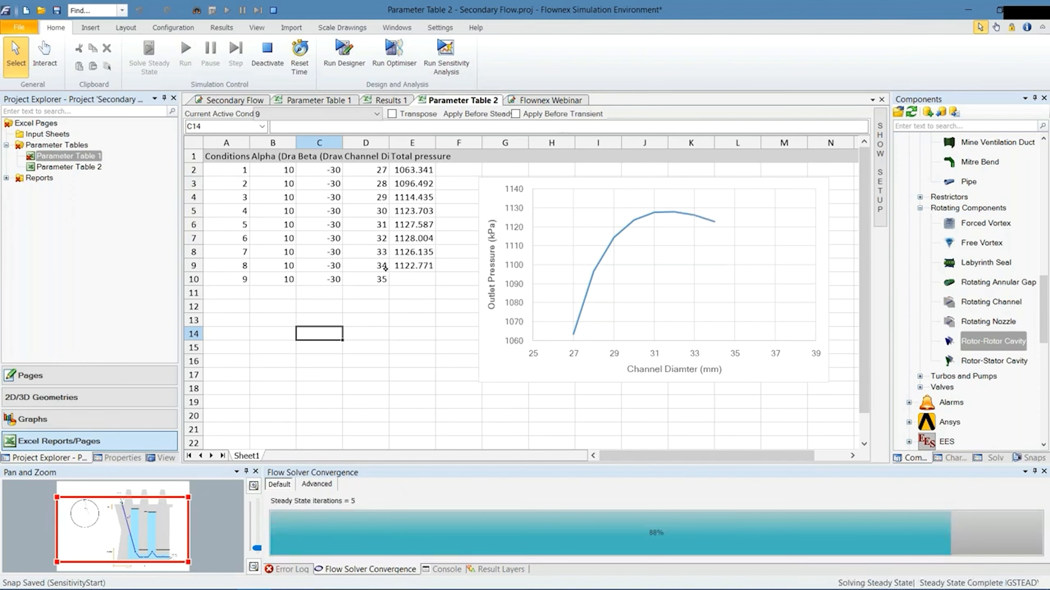
- Inspect the total pressure result for the 32 mm channel diameter condition in Parameter Table 2
click(413, 242)
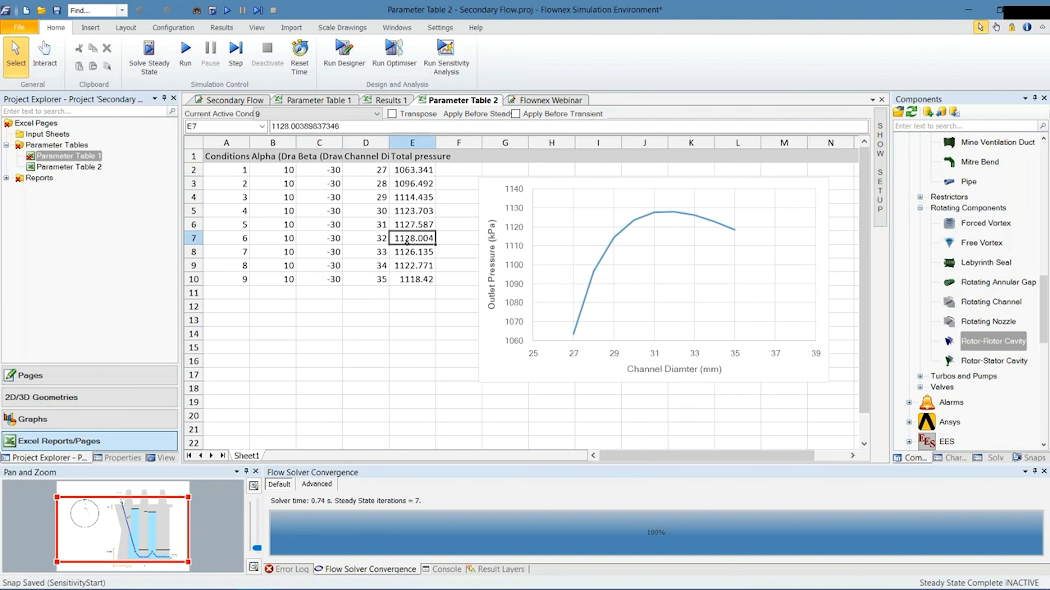
drag(410, 238, 261, 238)
mouse_move(409, 238)
mouse_down()
mouse_move(382, 238)
mouse_move(425, 239)
mouse_up()
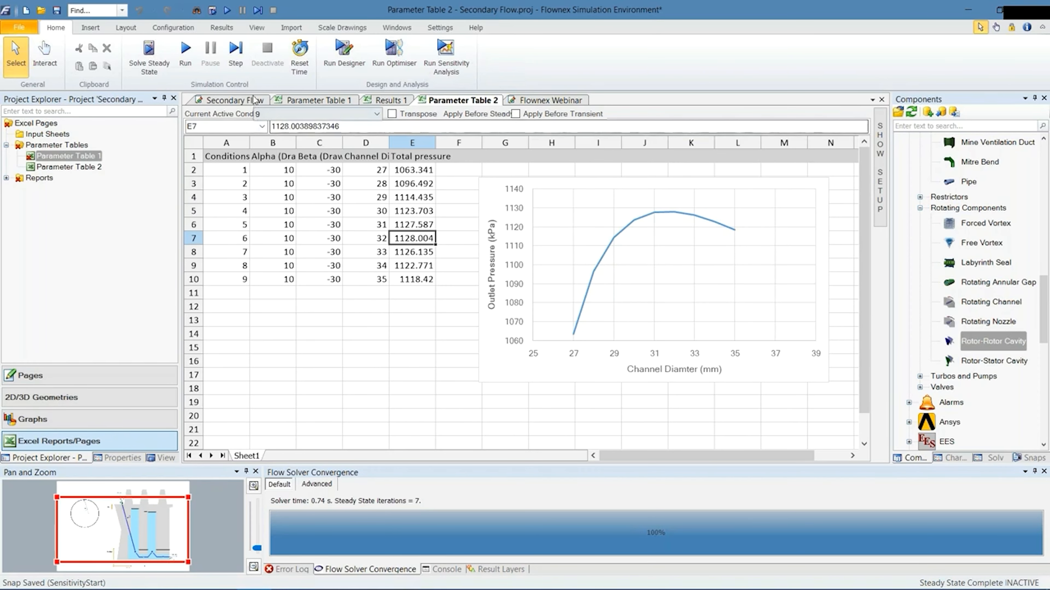
- Review the complete network on the Secondary Flow drawing, from the inlet channel through the rotor cavities to the outlet
click(261, 104)
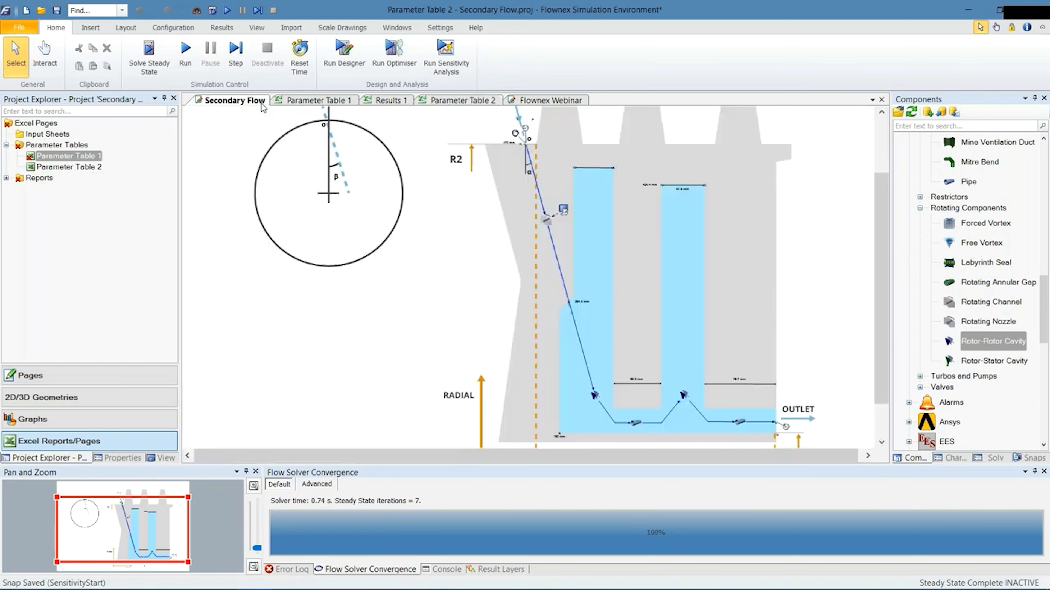
scroll(616, 319, down, 2)
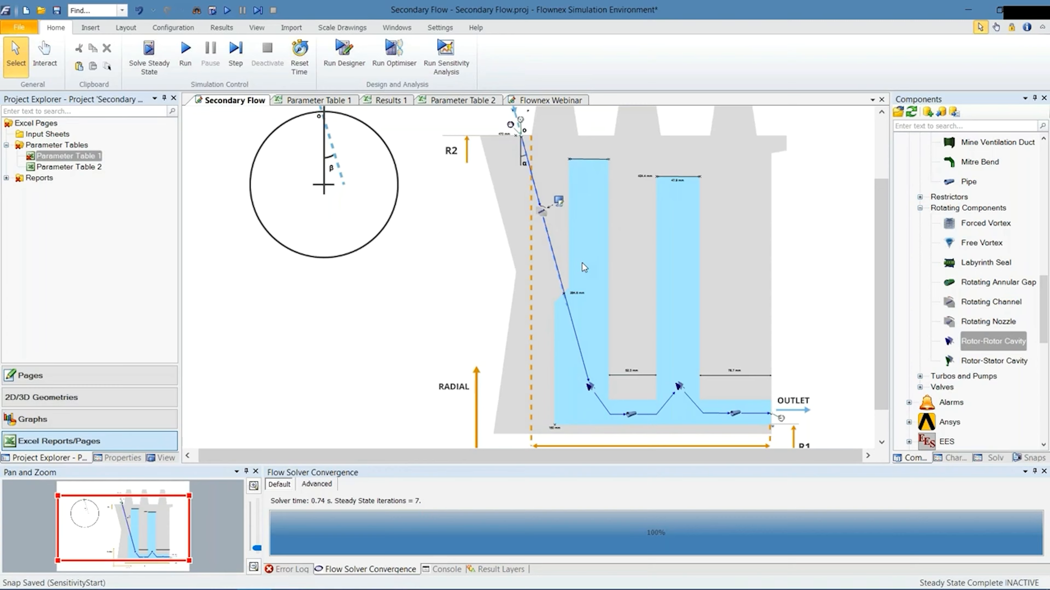
scroll(558, 219, up, 3)
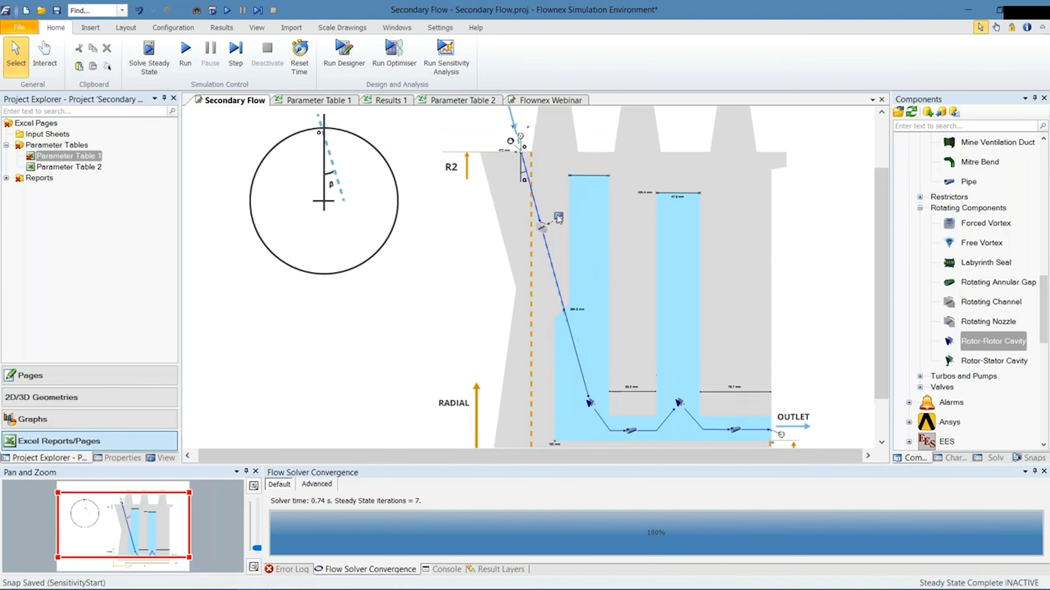
scroll(528, 197, up, 1)
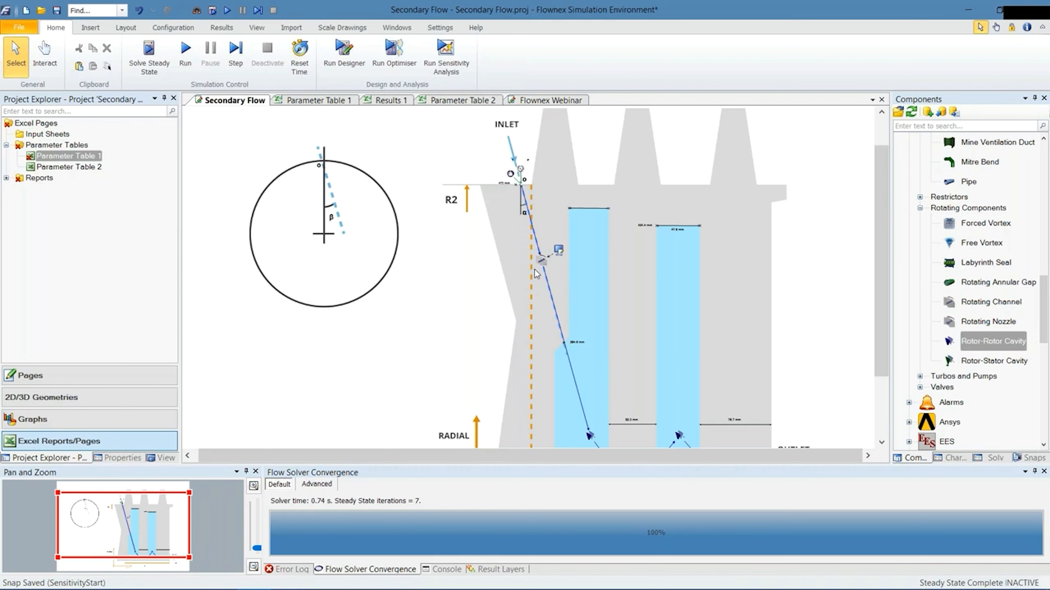
scroll(534, 269, down, 1)
scroll(535, 270, down, 3)
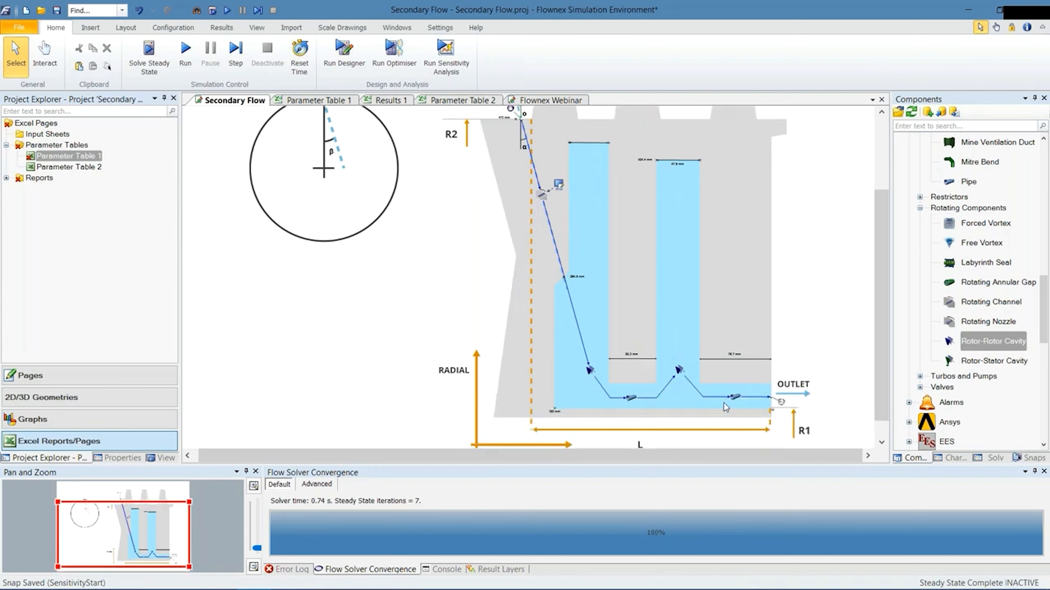
scroll(587, 322, up, 1)
scroll(588, 326, up, 1)
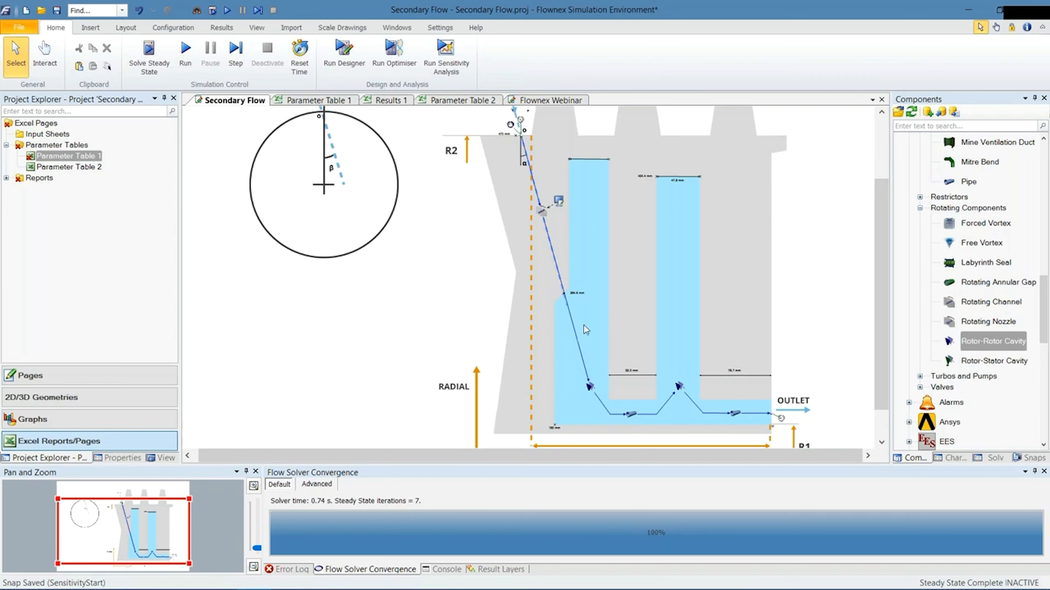
- Switch to the PowerPoint slide show and advance to the Cavity Swirl Ratio Comparison slide
scroll(605, 383, up, 1)
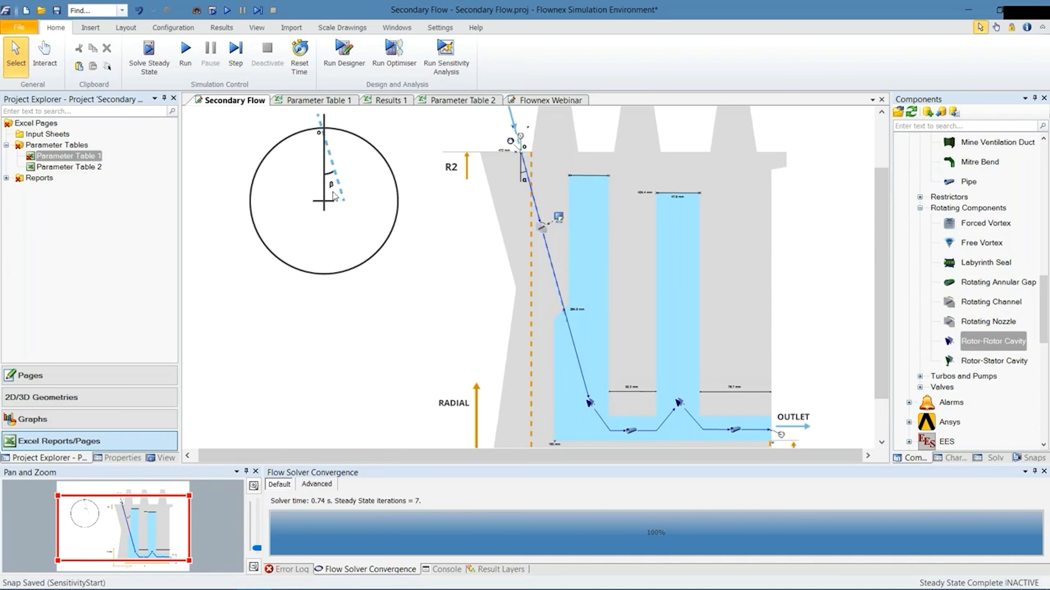
scroll(335, 205, down, 2)
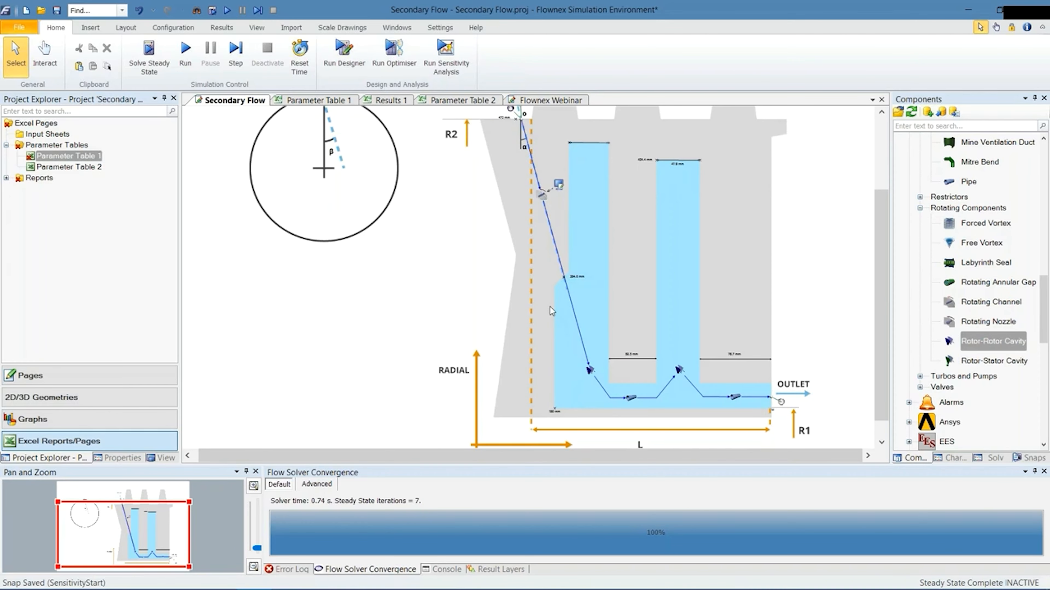
key(alt+Tab)
key(alt+Tab)
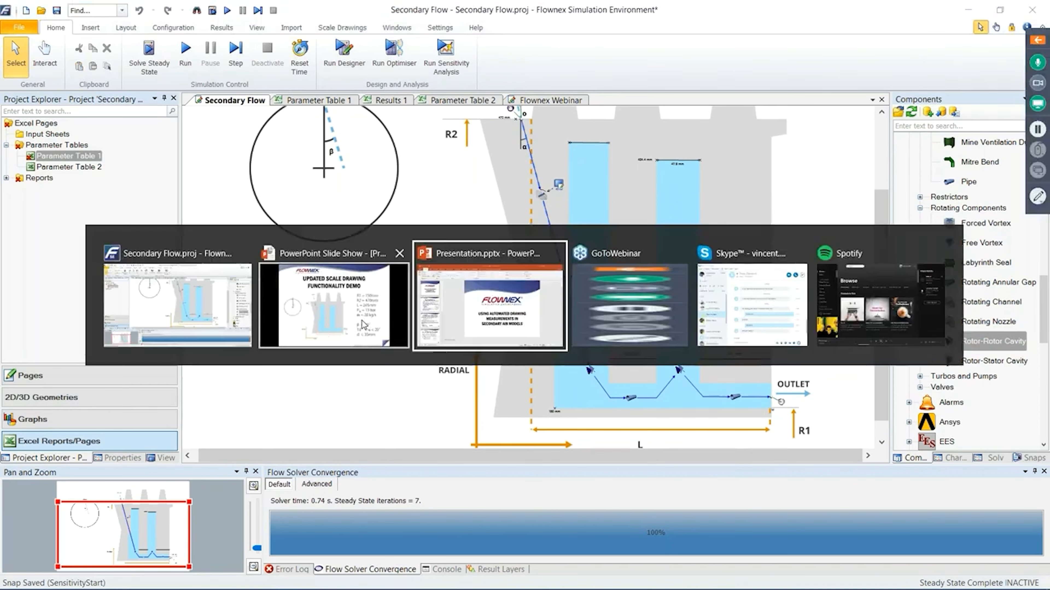
click(334, 306)
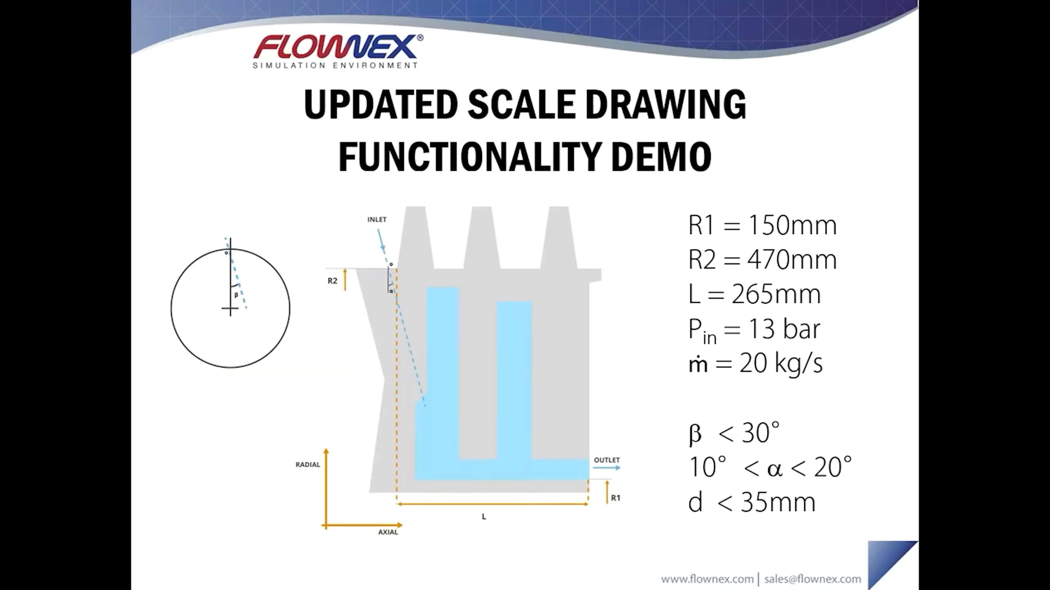
key(Right)
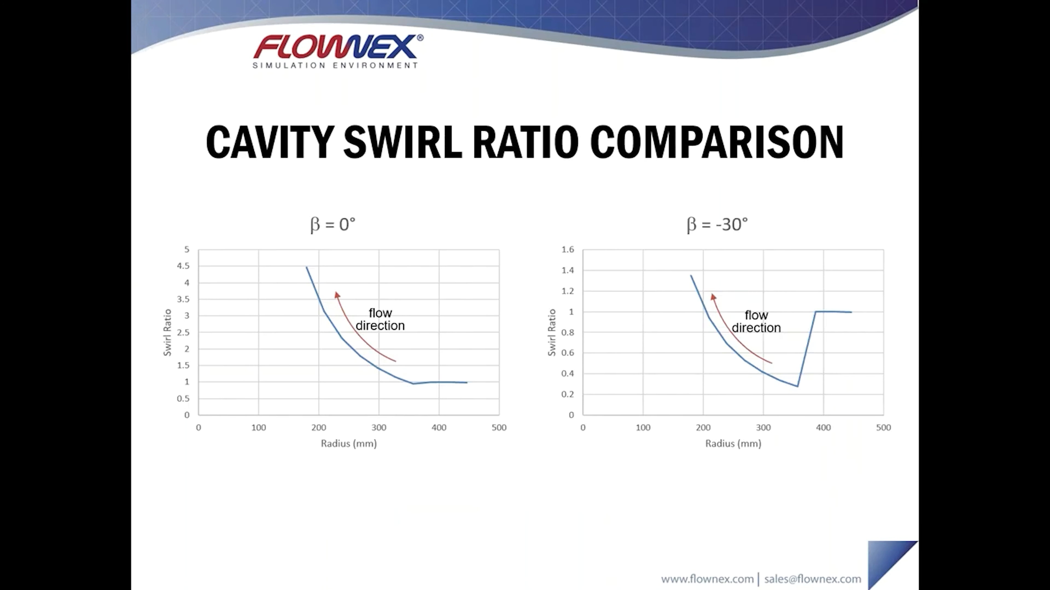
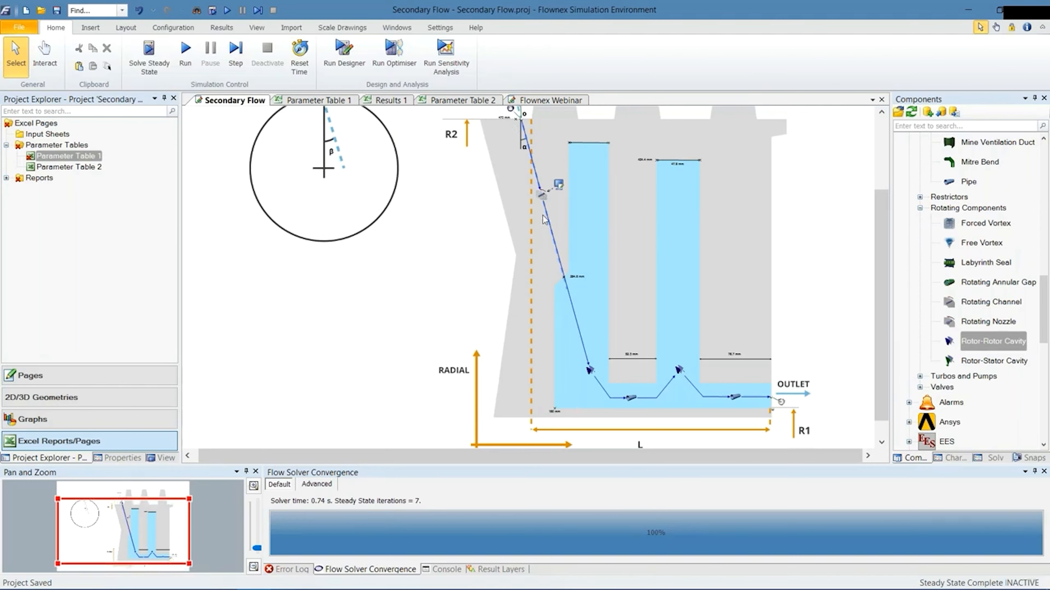
- Examine the lower channel of the Secondary Flow drawing and the radius point measurement at the base of the first cavity
scroll(587, 232, up, 1)
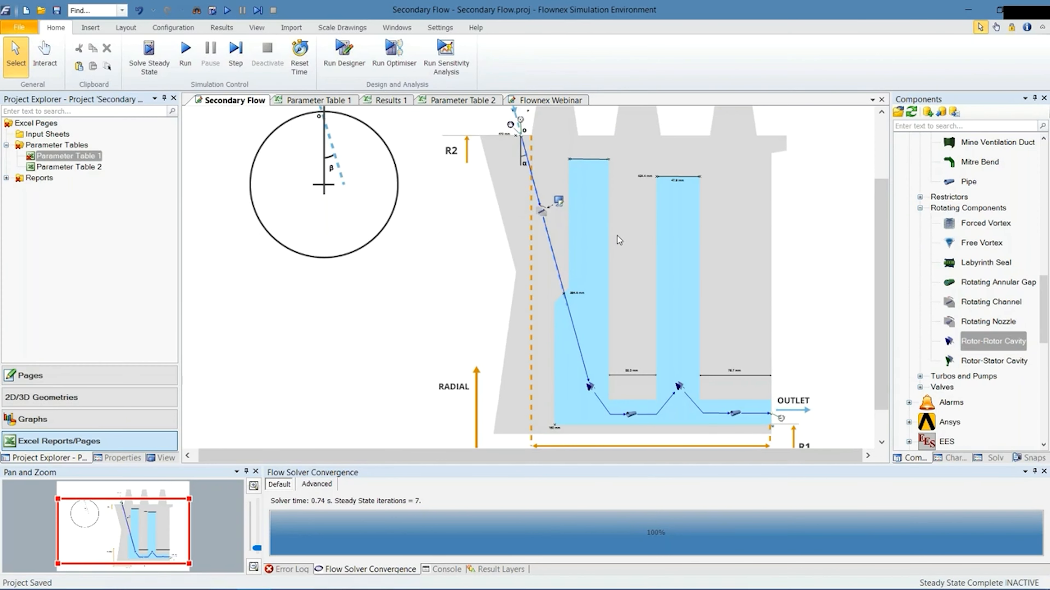
scroll(623, 255, down, 1)
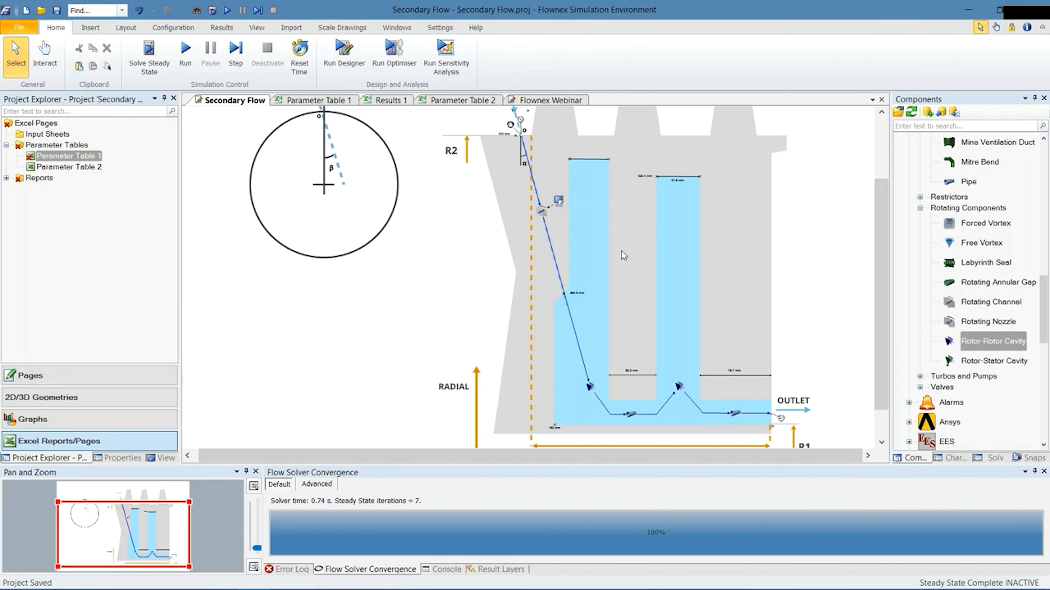
scroll(623, 255, down, 1)
drag(773, 424, 545, 394)
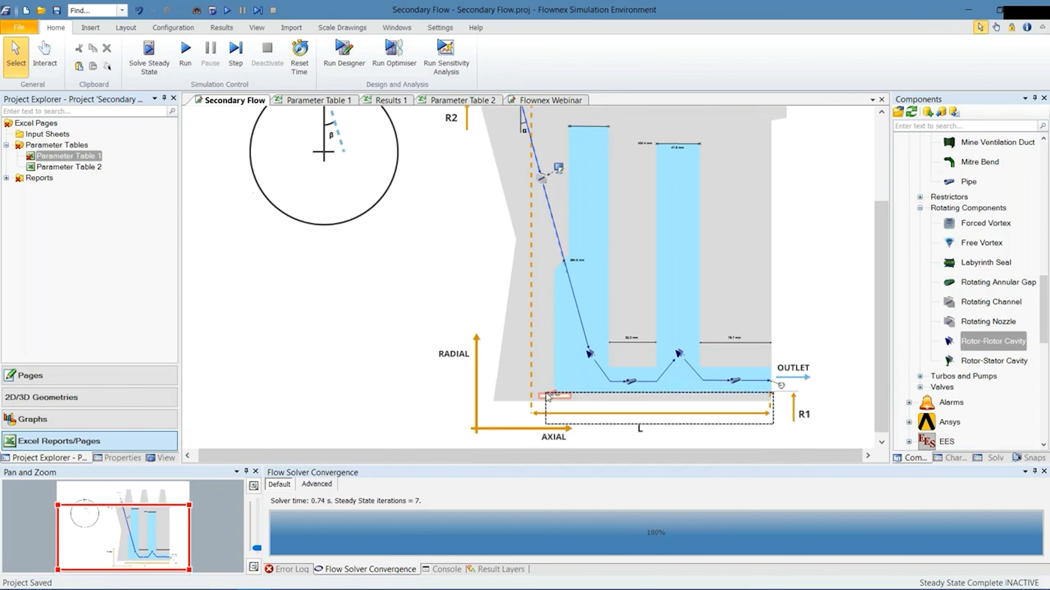
click(649, 401)
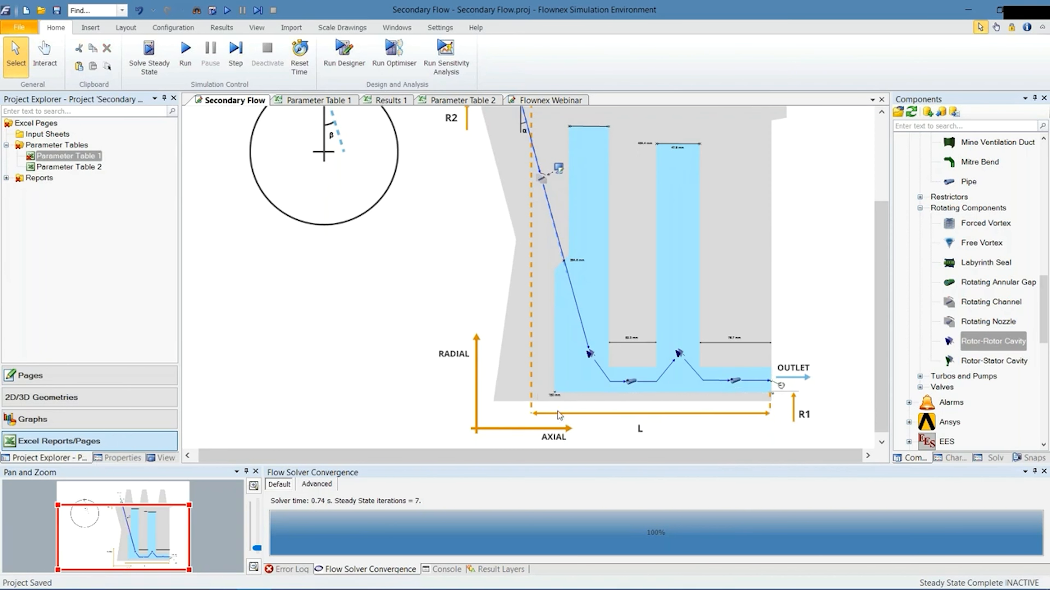
scroll(558, 415, up, 2)
scroll(558, 415, up, 2)
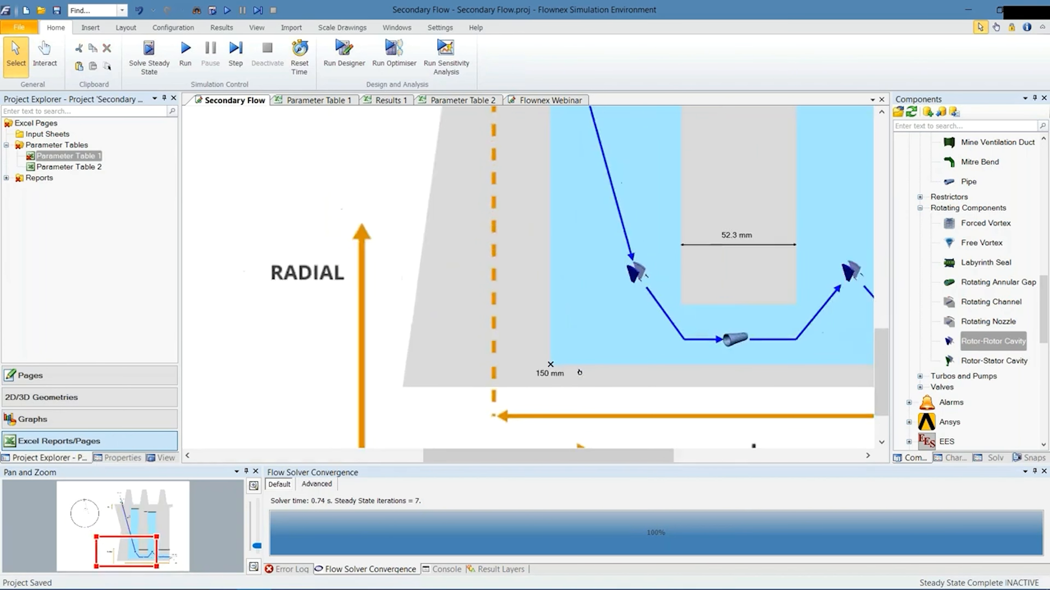
scroll(579, 373, down, 5)
scroll(593, 373, up, 3)
scroll(580, 397, down, 1)
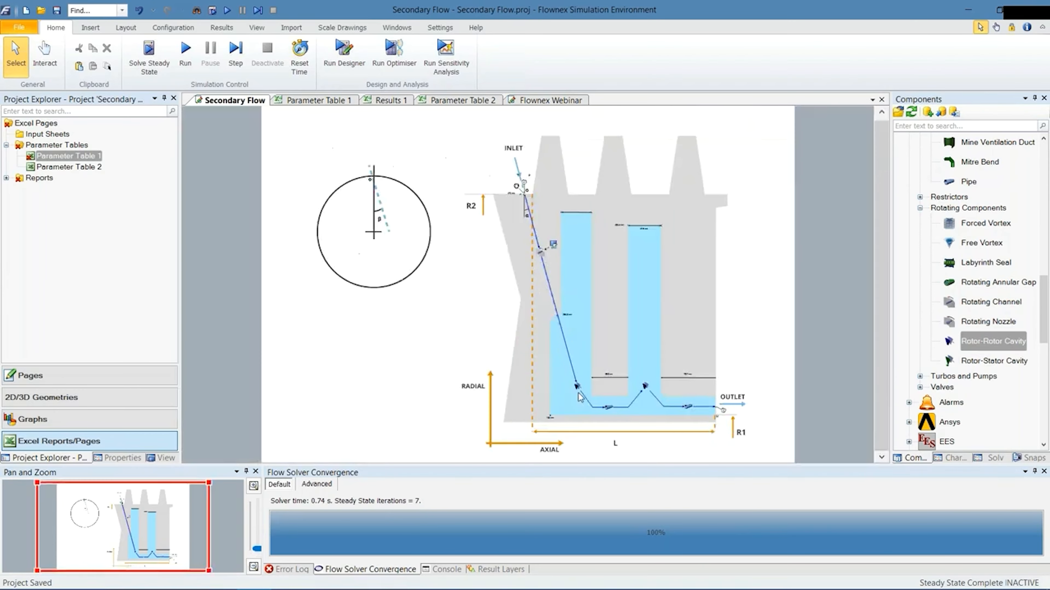
- Inspect the first rotor-rotor cavity's results and review the flow path from the inlet channel to the outlet
scroll(580, 397, up, 3)
scroll(551, 408, down, 1)
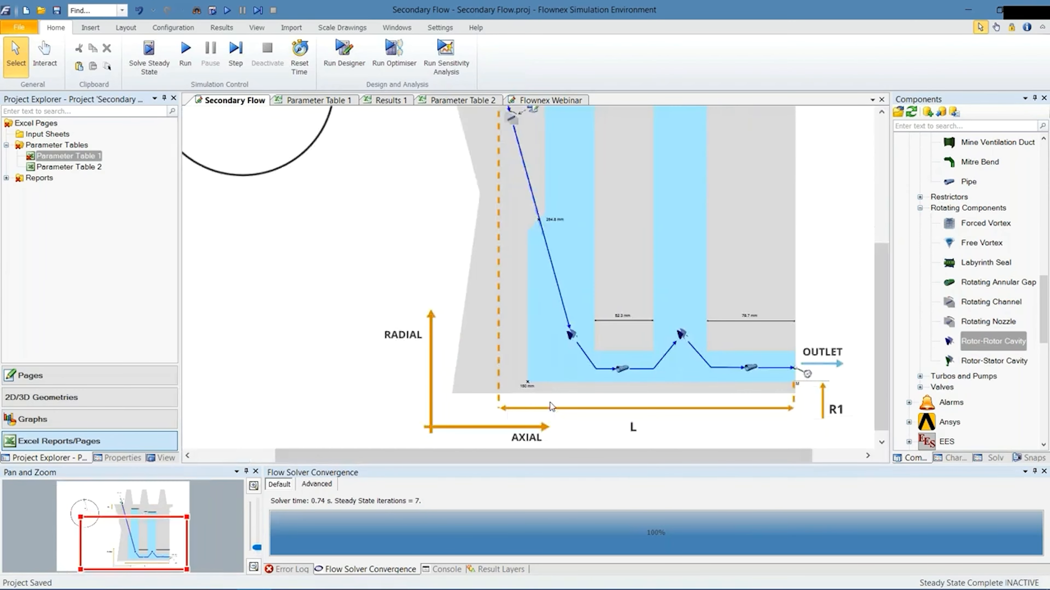
scroll(551, 407, right, 1)
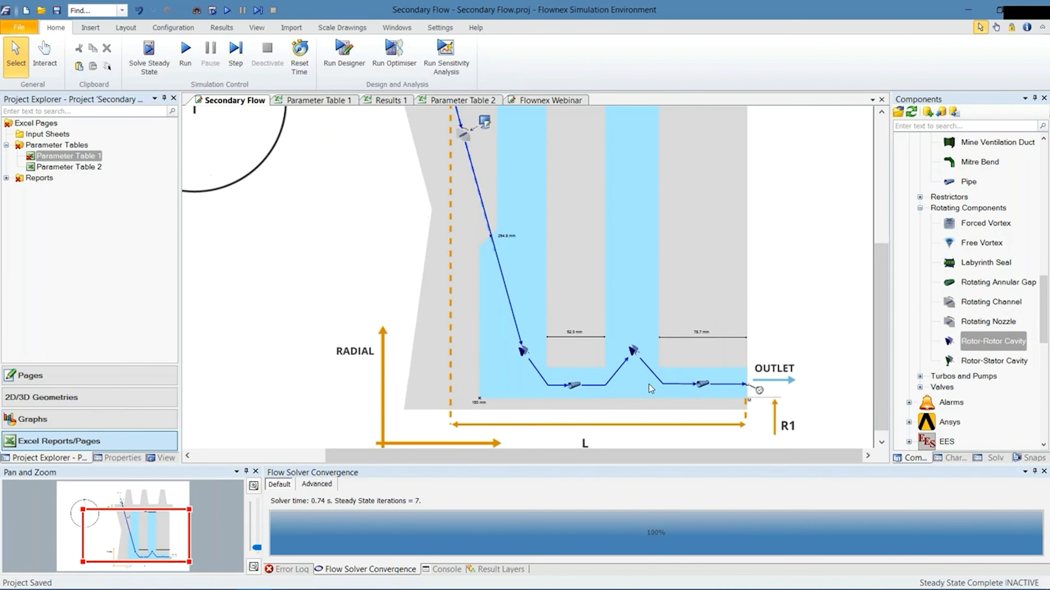
scroll(525, 403, up, 1)
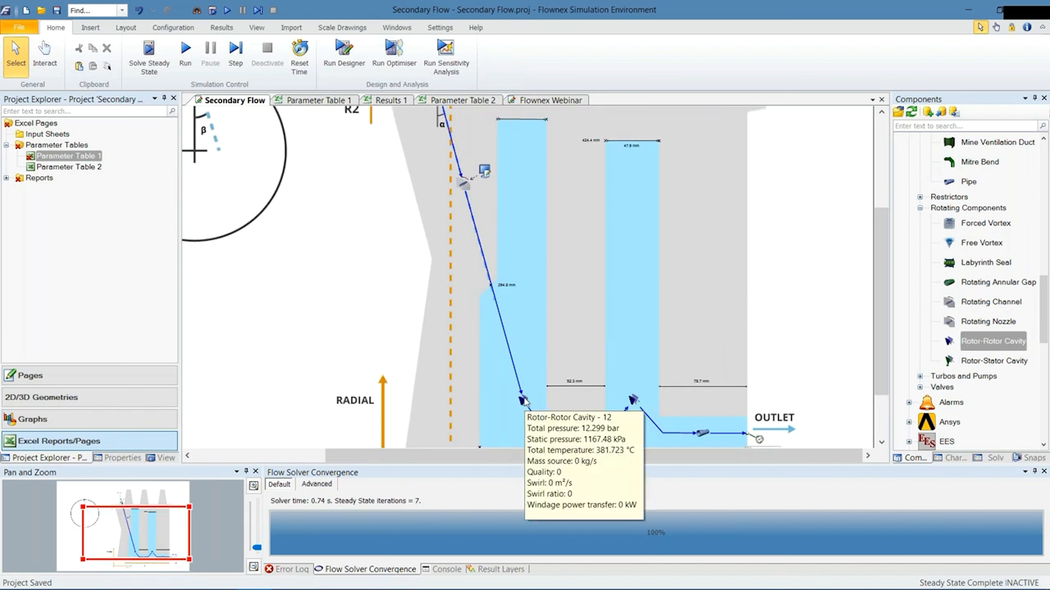
scroll(524, 404, down, 1)
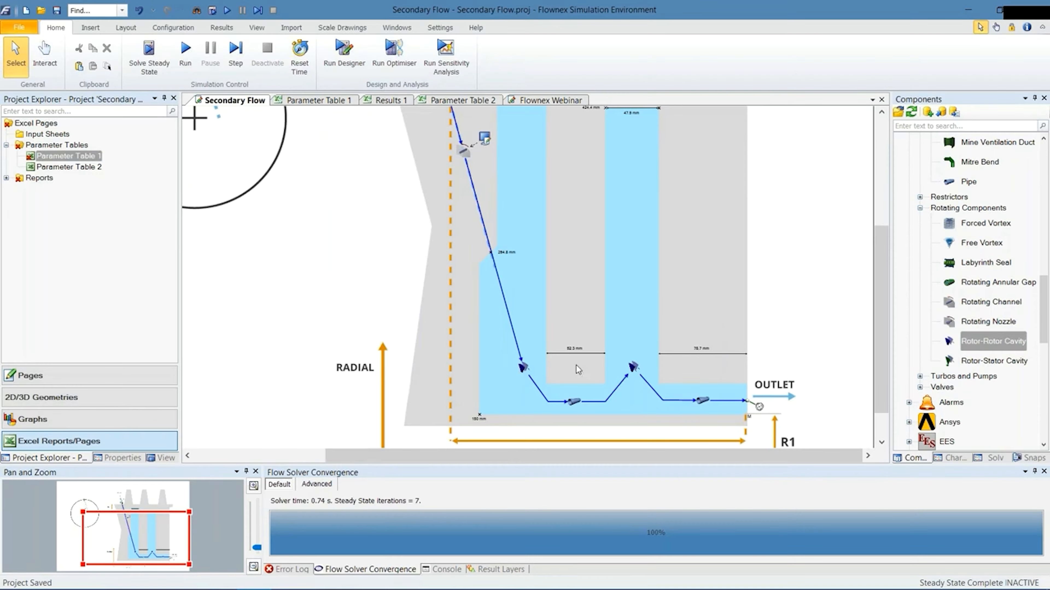
scroll(576, 365, down, 1)
scroll(586, 349, up, 2)
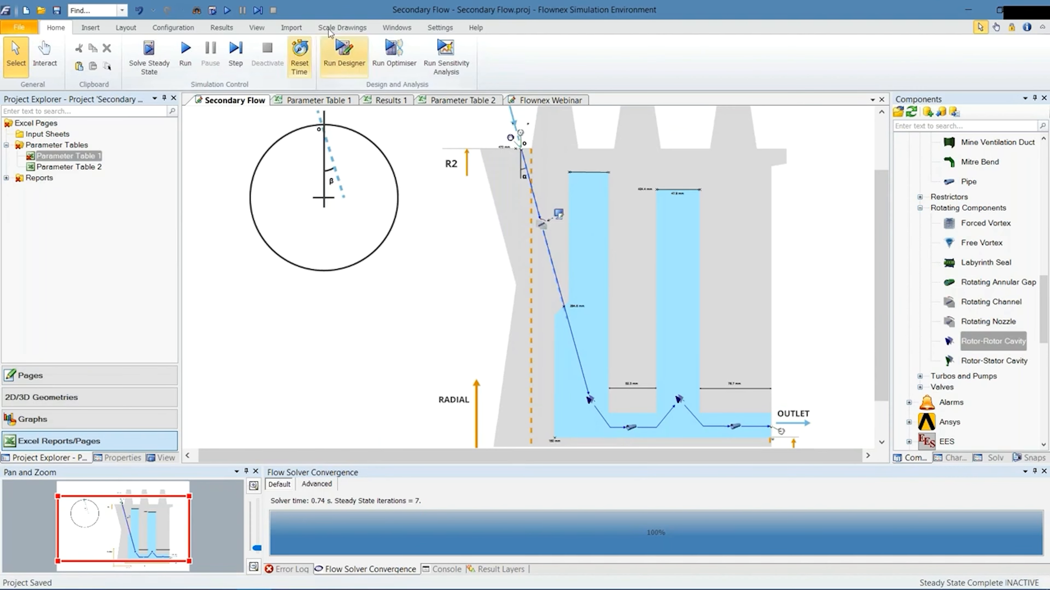
- Use Change Drawing Scale/Picture to replace the Secondary Flow background with the image background - update.png
click(342, 27)
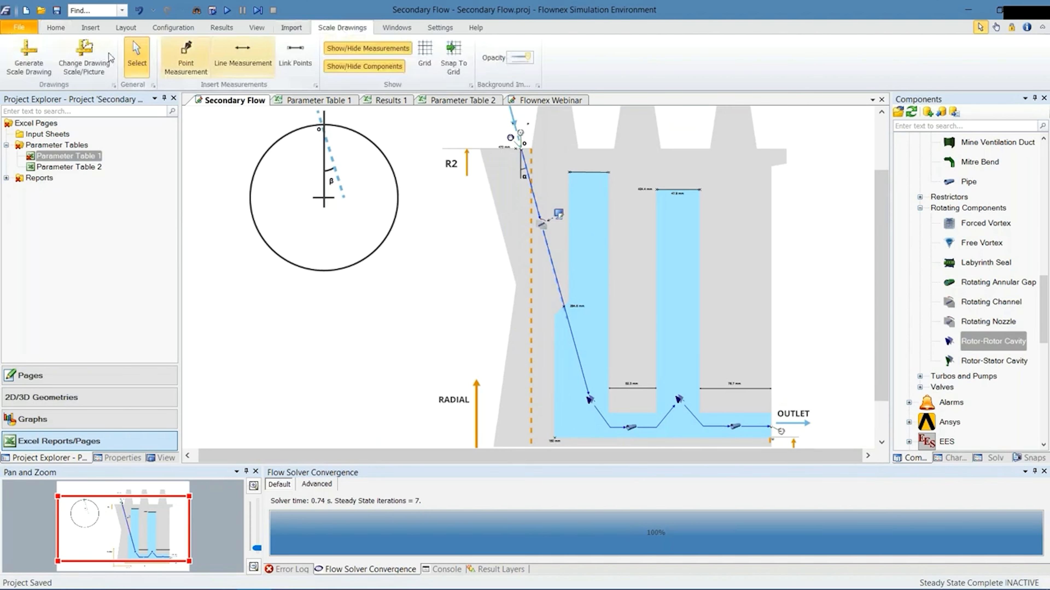
click(92, 66)
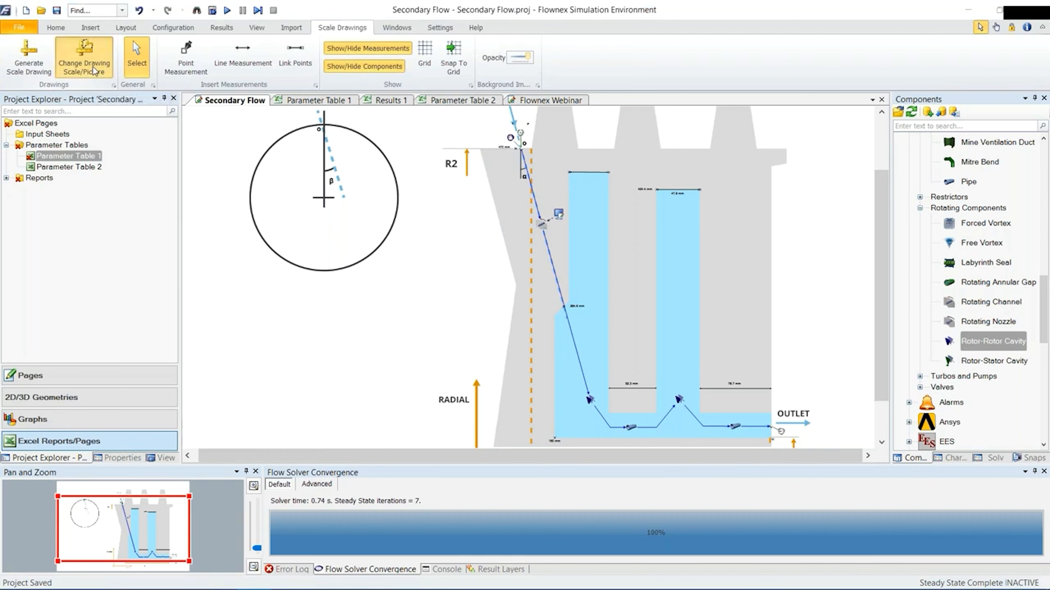
click(165, 505)
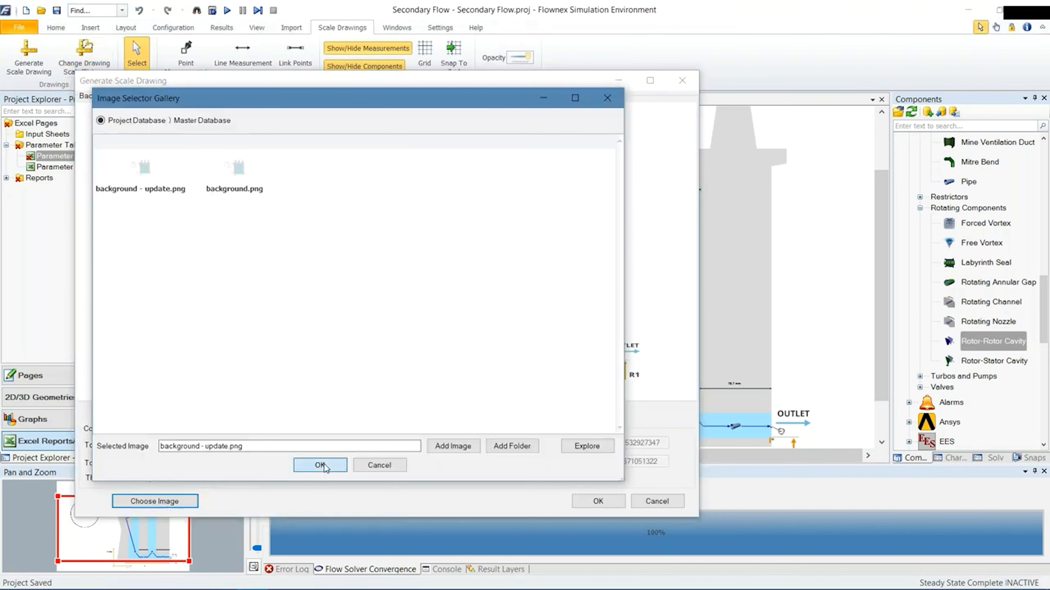
click(324, 466)
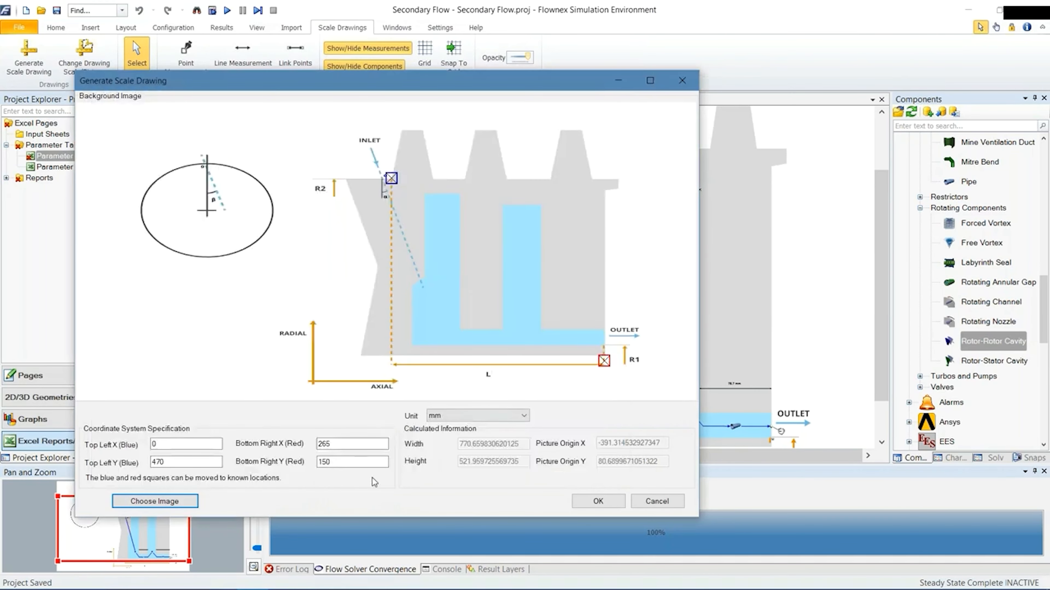
- Set Bottom Right Y to 180 mm, align the red marker with the outlet's lower corner and the blue marker with R2, and apply the scale
double_click(330, 462)
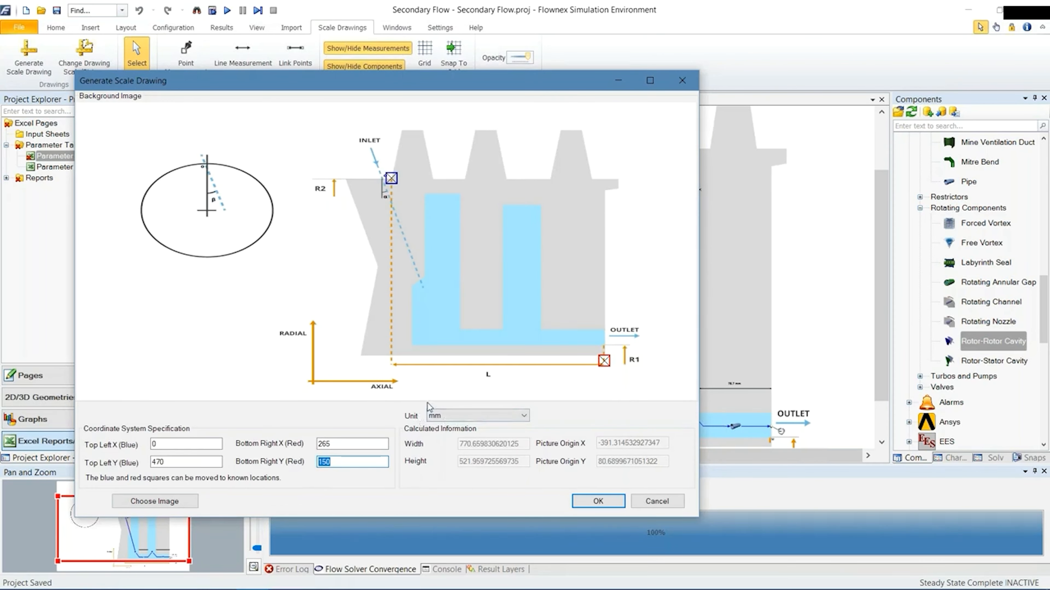
text(180)
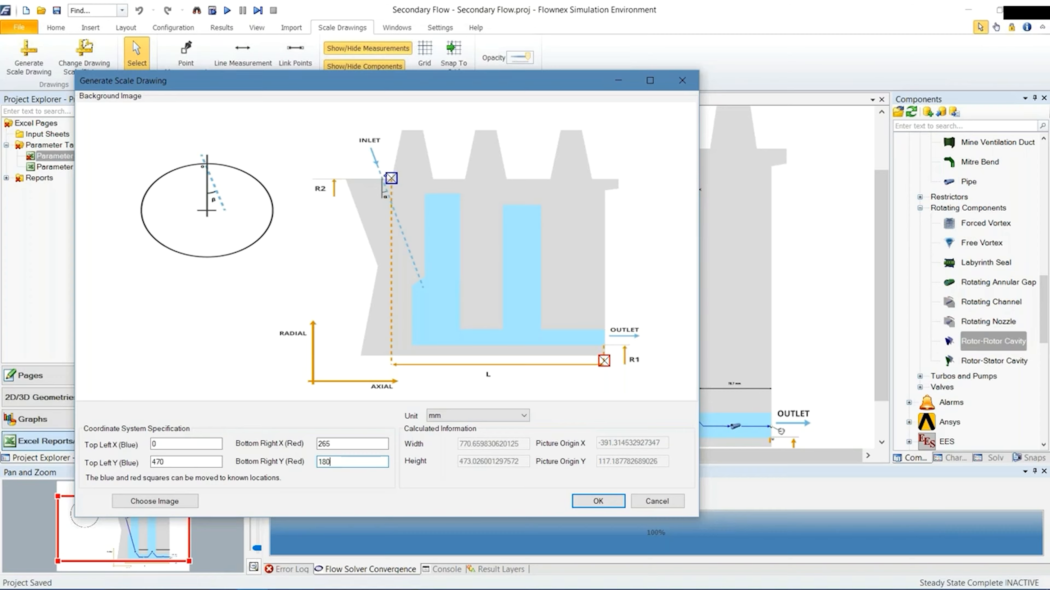
drag(607, 361, 607, 347)
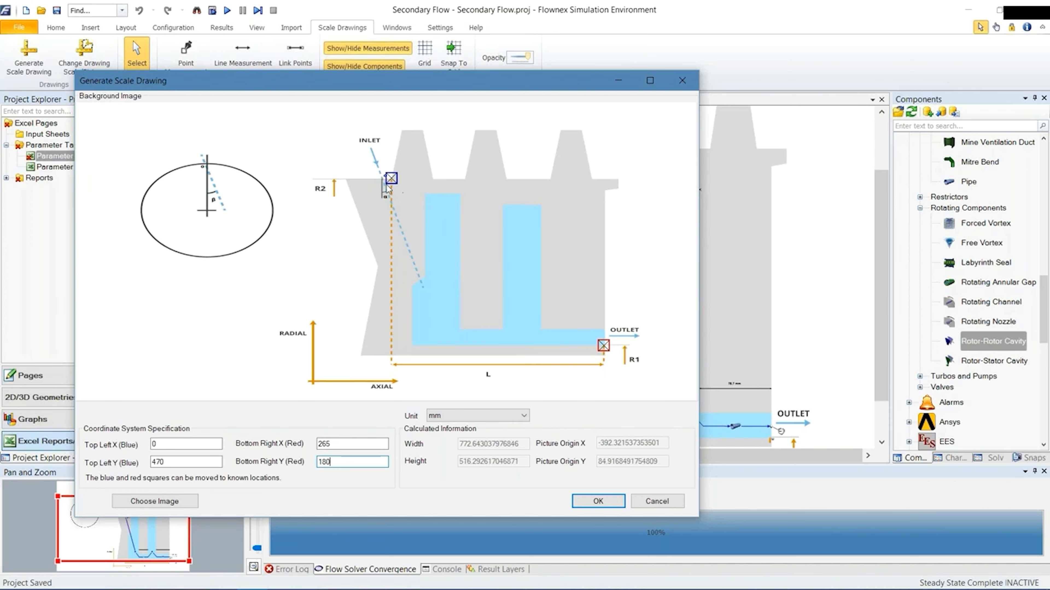
drag(395, 179, 395, 181)
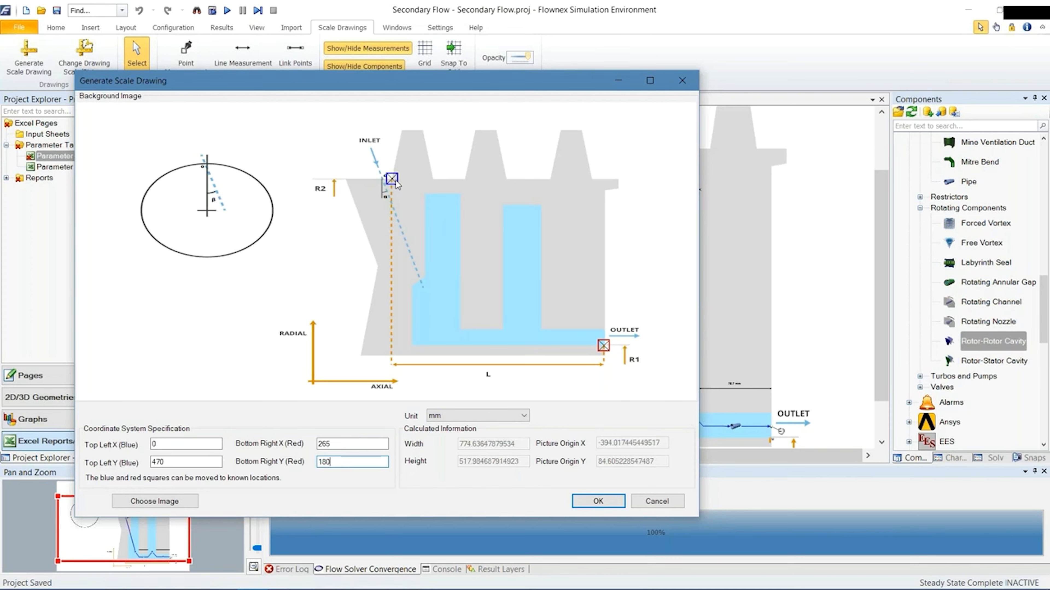
click(622, 503)
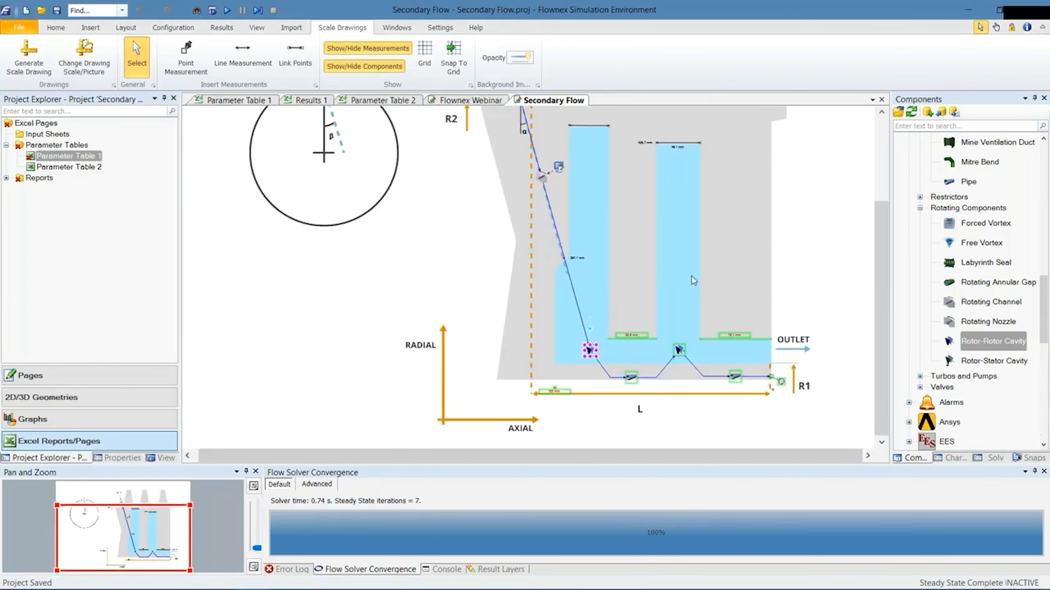
- Check the positions of the lower components and the radius point measurement against the updated background image
scroll(692, 277, up, 1)
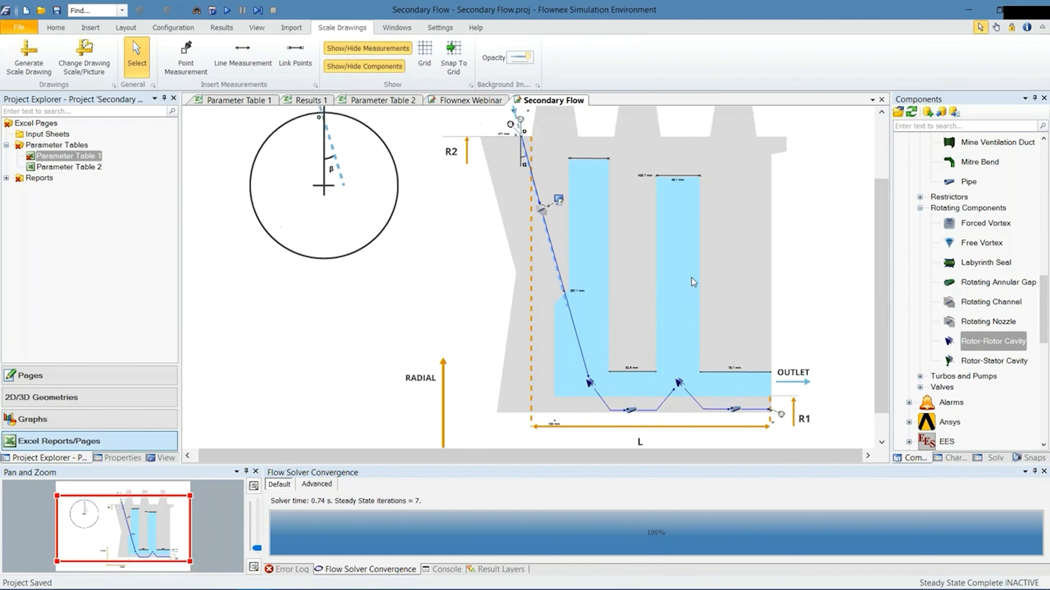
scroll(539, 399, up, 5)
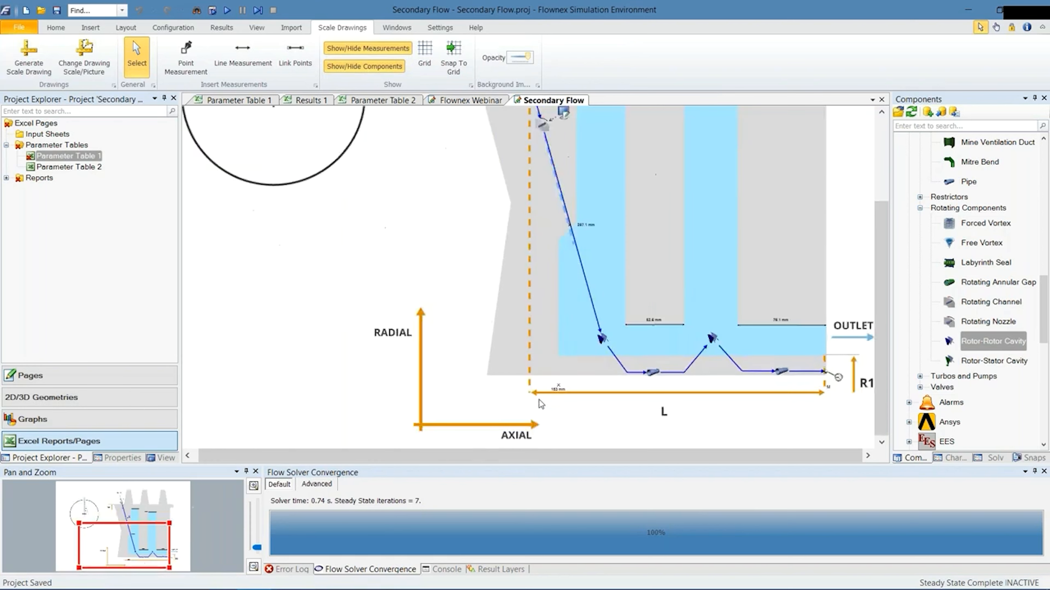
scroll(600, 329, down, 2)
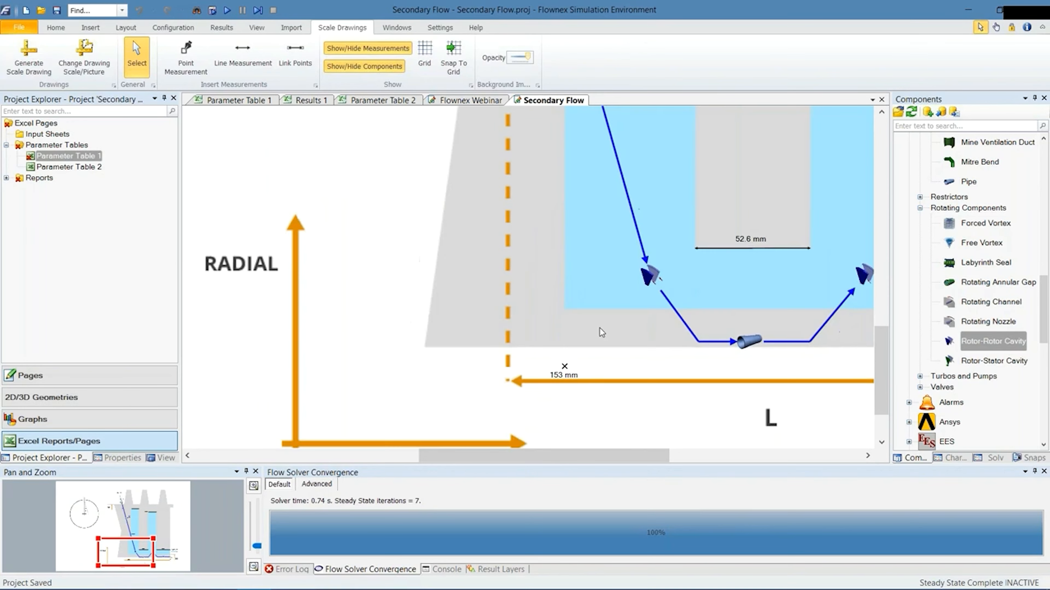
scroll(599, 326, down, 3)
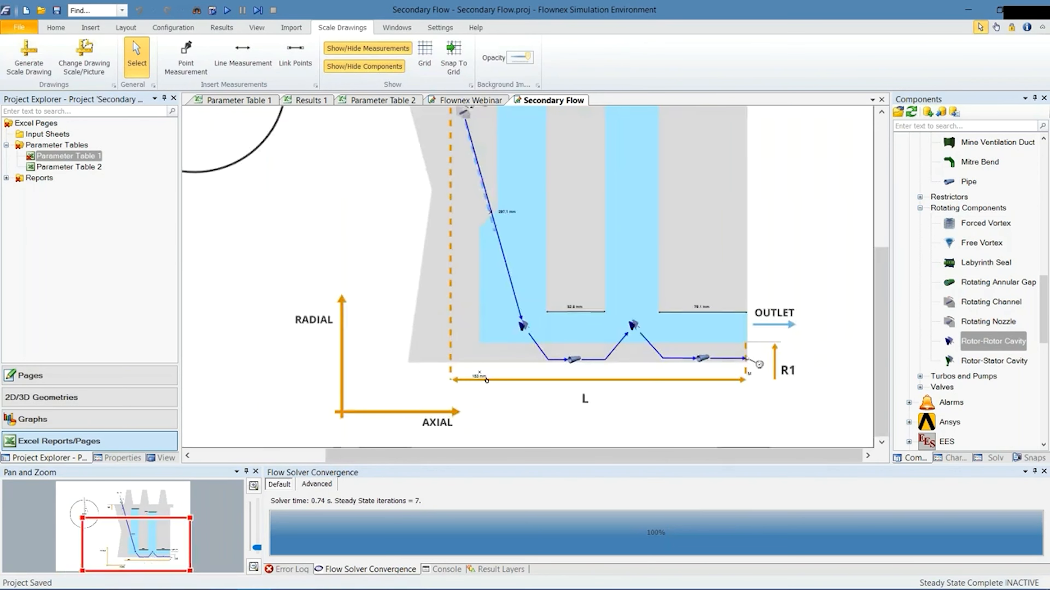
click(521, 327)
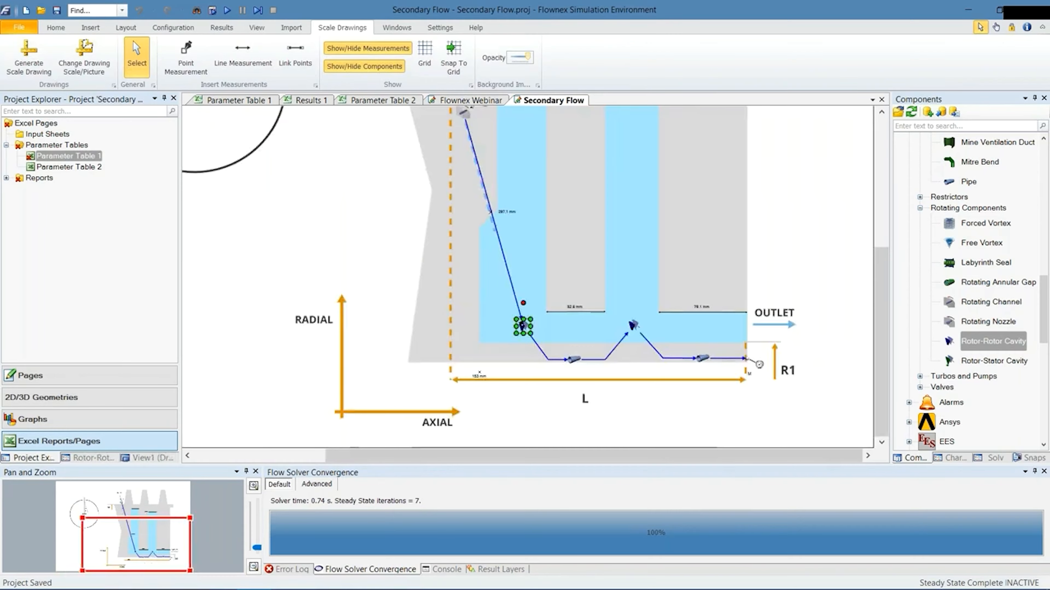
click(462, 318)
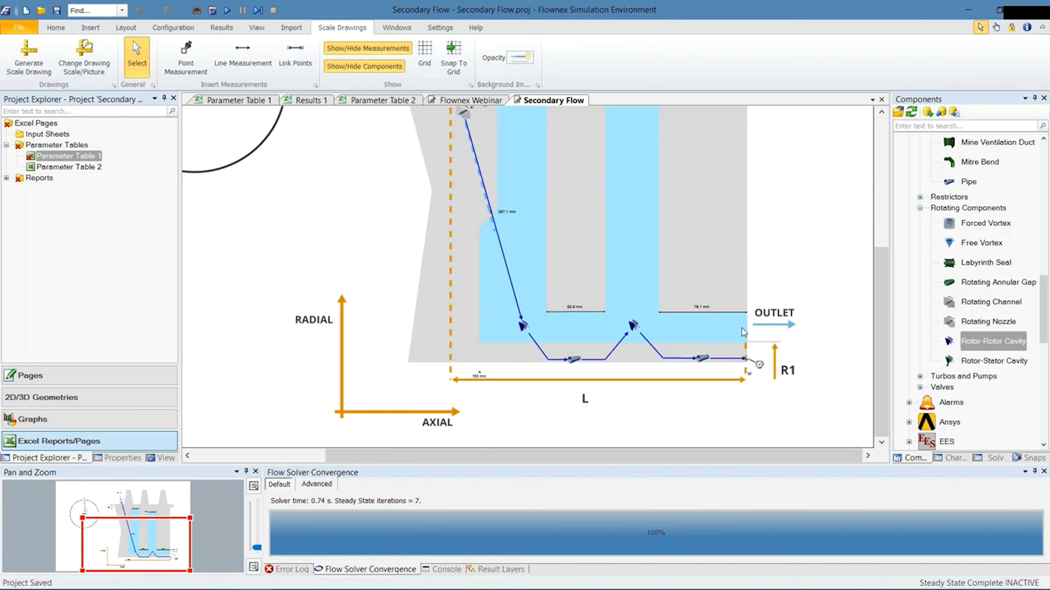
- Shift the rotor cavities, lower pipes, outlet boundary and their measurements together up onto the raised lower channel of the updated drawing
drag(829, 263, 464, 401)
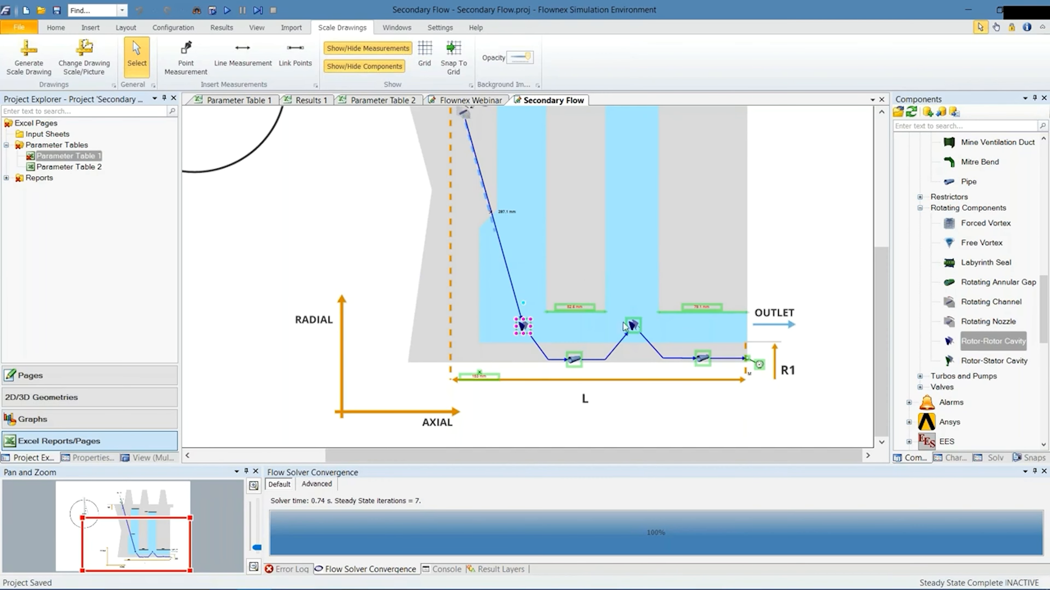
drag(634, 328, 635, 325)
key(Up)
key(Up)
key(Up)
key(Up)
key(Up)
key(Up)
key(Up)
key(Up)
key(Up)
key(Up)
key(Up)
key(Up)
key(Up)
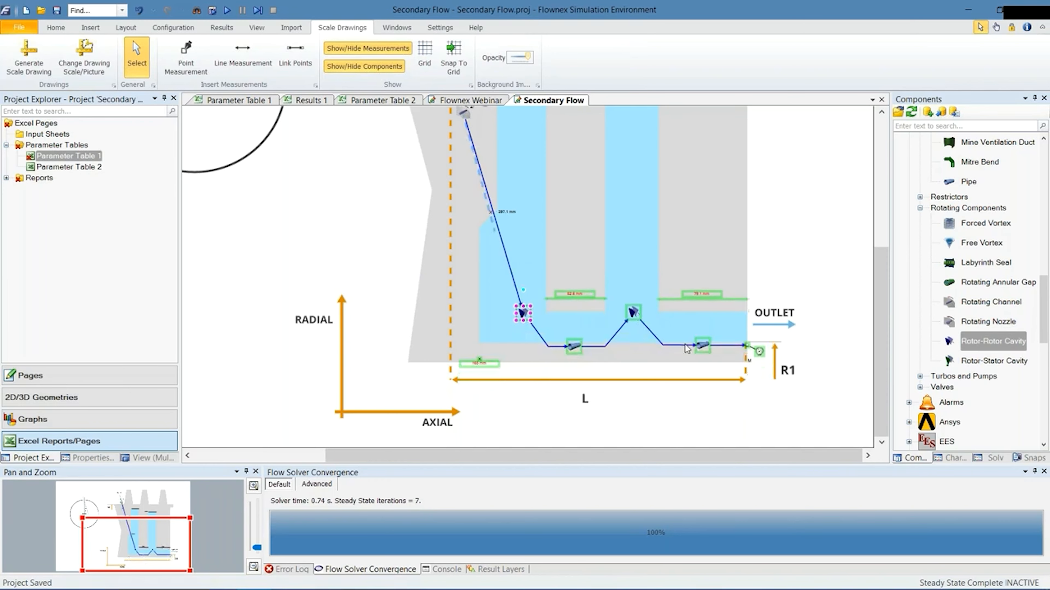
click(680, 352)
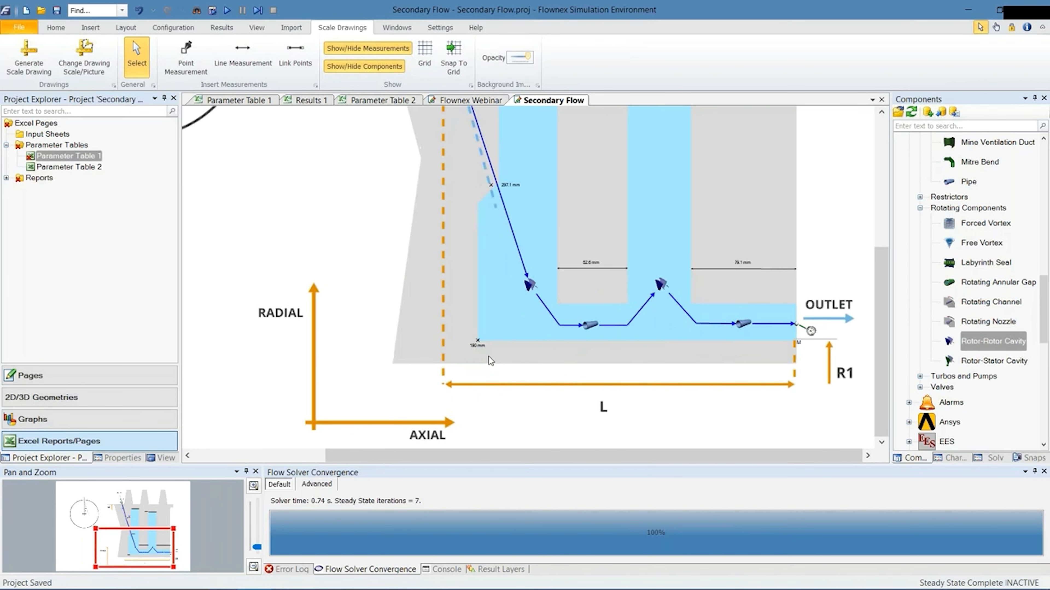
- Move the width measurements at the tops of the two cavities onto the updated edges, placing the second one at a 424.0 mm radius
scroll(489, 357, up, 3)
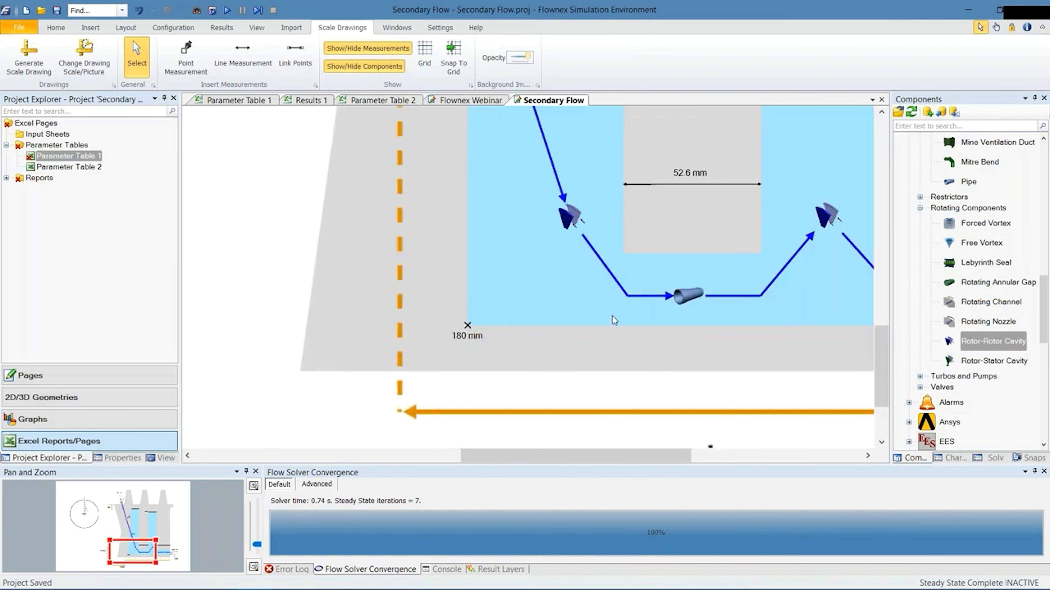
scroll(415, 243, right, 3)
scroll(392, 224, up, 3)
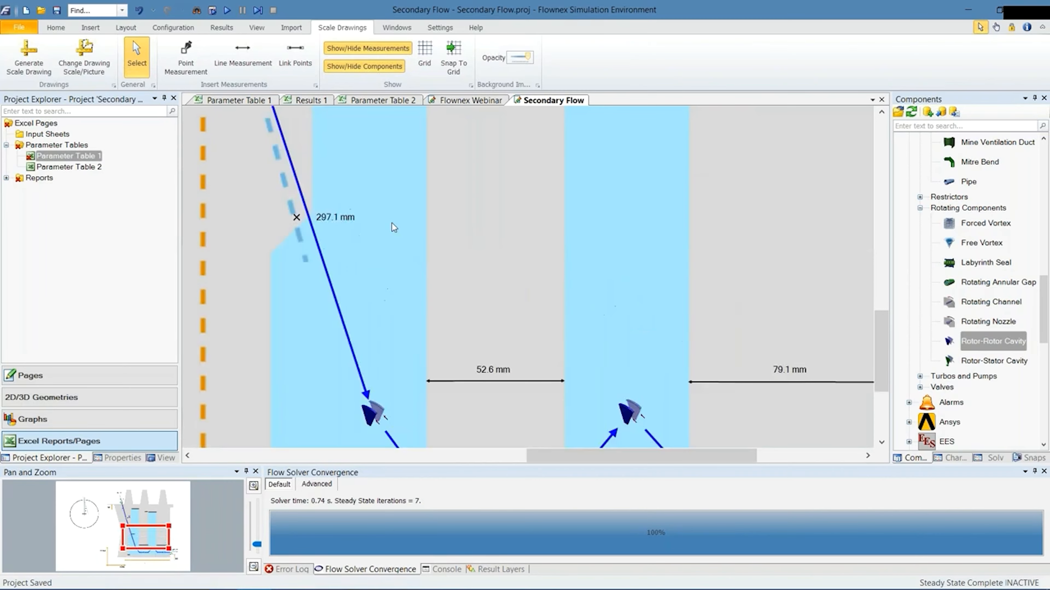
scroll(392, 223, up, 5)
scroll(392, 224, left, 2)
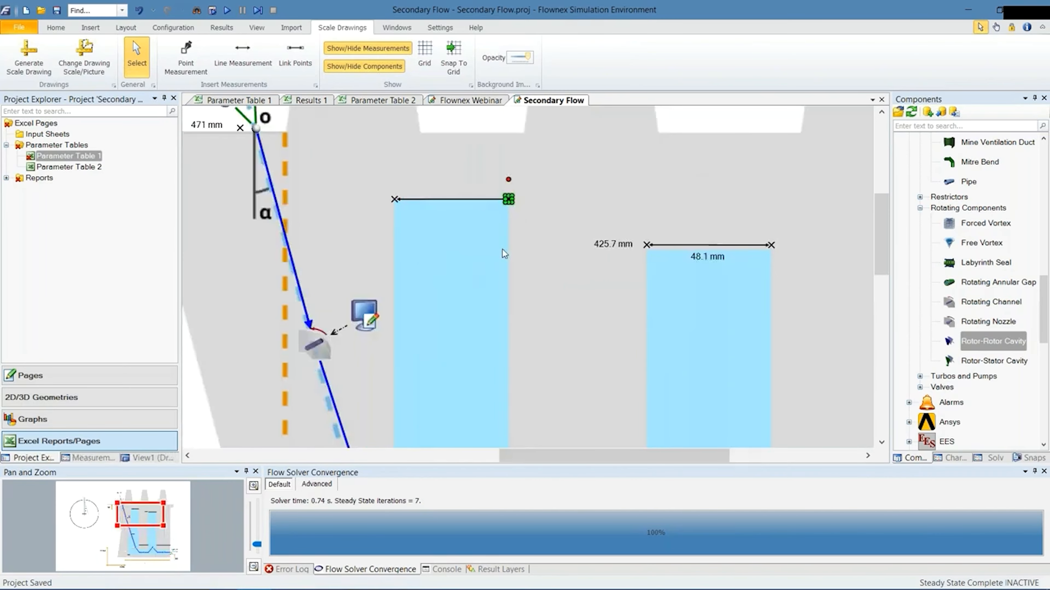
drag(769, 245, 768, 249)
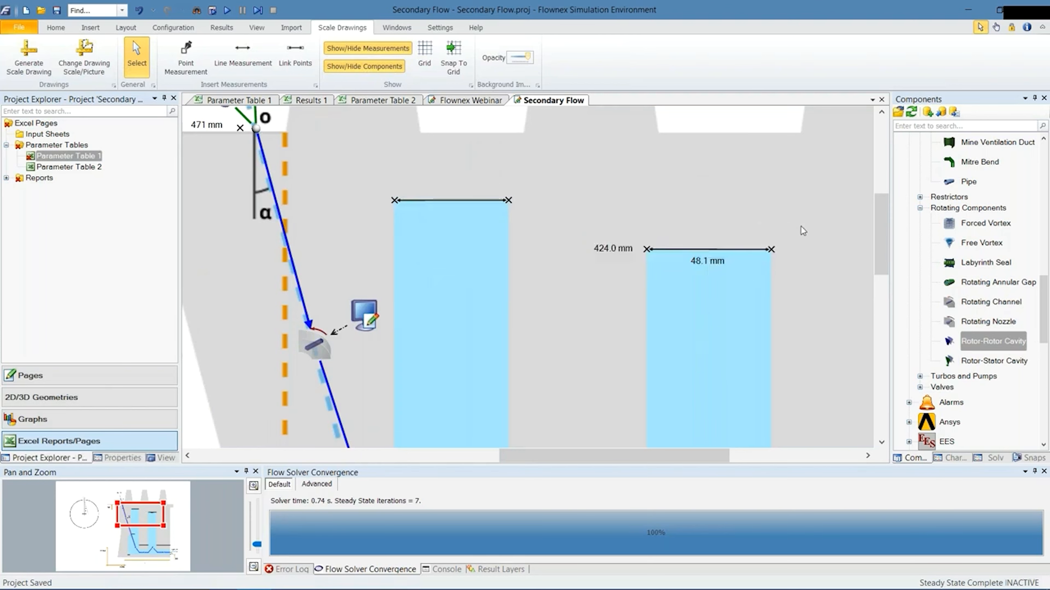
- Shift the inlet node, its boundary conditions and radius measurement together onto the R2 line at 469 mm
scroll(349, 193, left, 3)
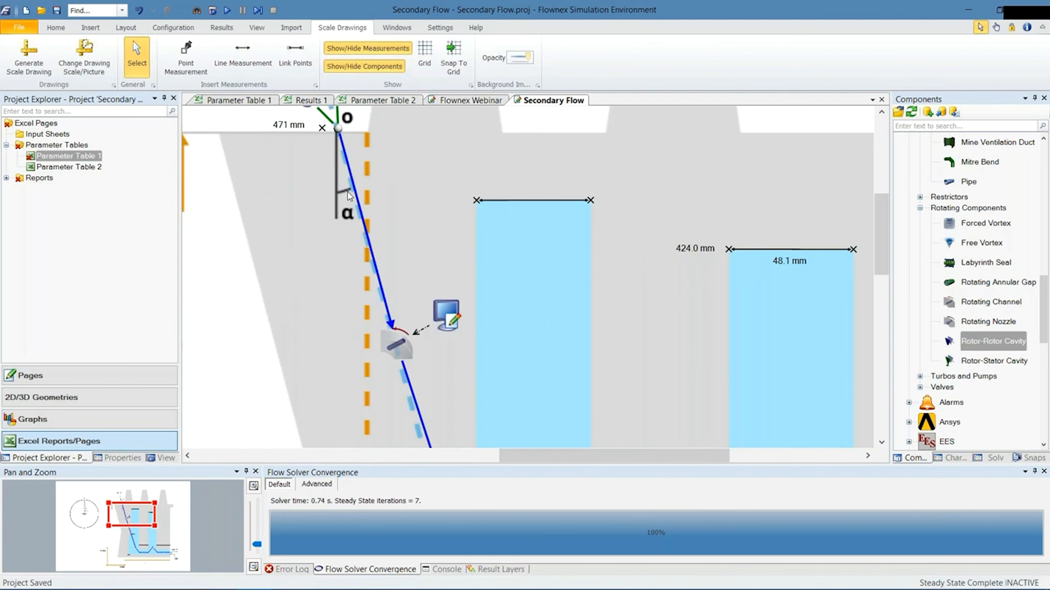
drag(347, 192, 422, 228)
drag(363, 172, 519, 234)
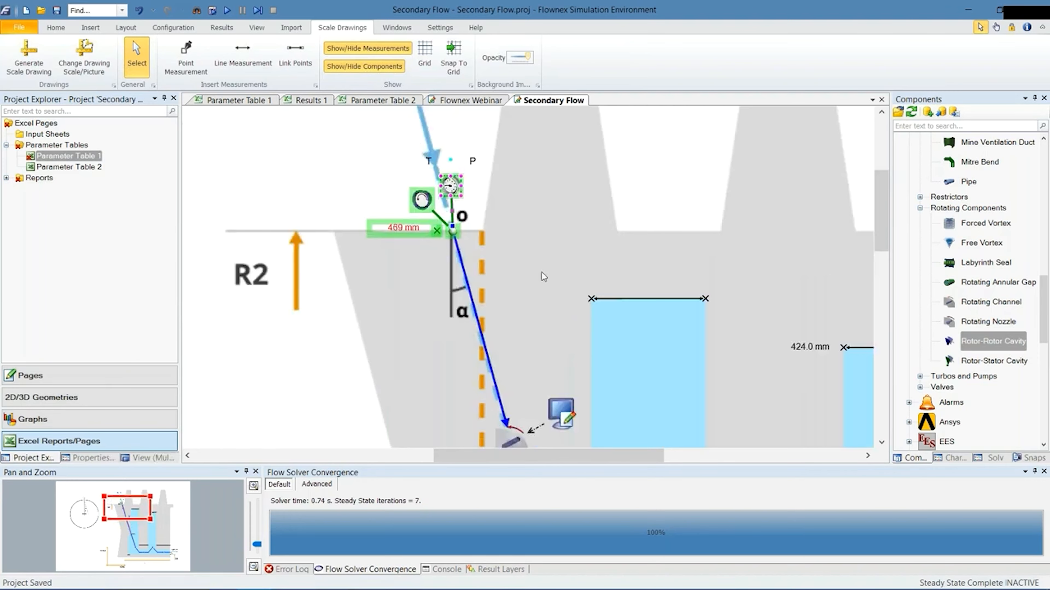
- Move the point measurement at the channel's lower end to the updated cavity edge, at a 294.1 mm radius
scroll(543, 290, down, 3)
scroll(599, 290, down, 1)
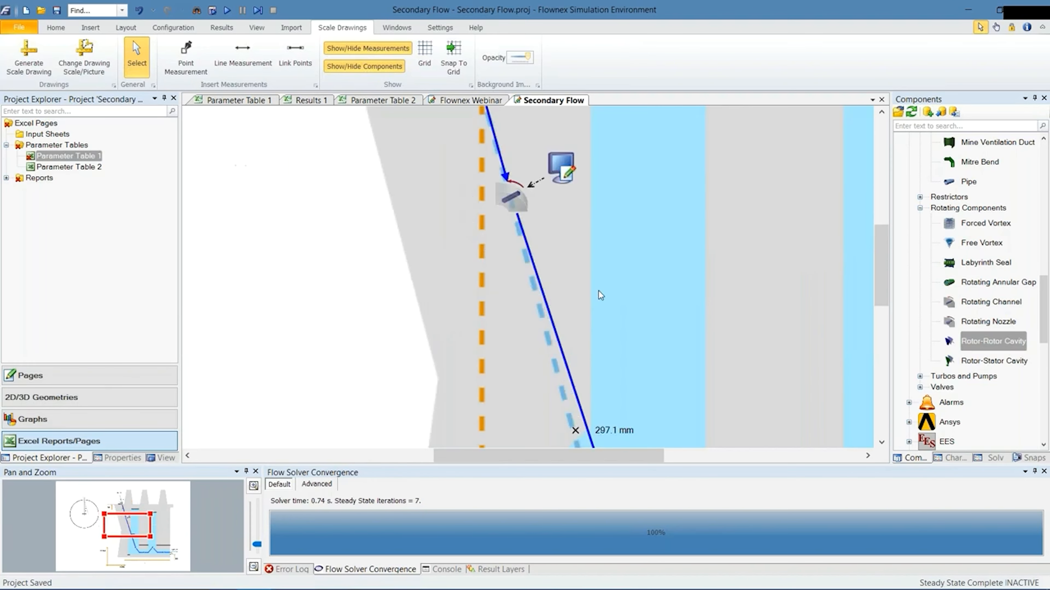
scroll(599, 290, down, 4)
scroll(606, 301, down, 3)
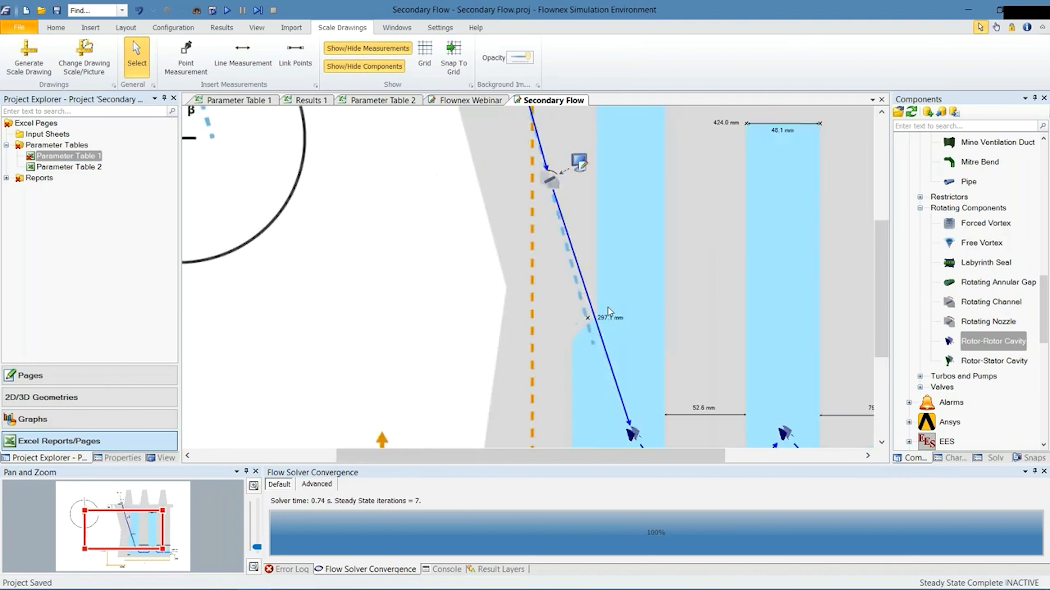
click(647, 339)
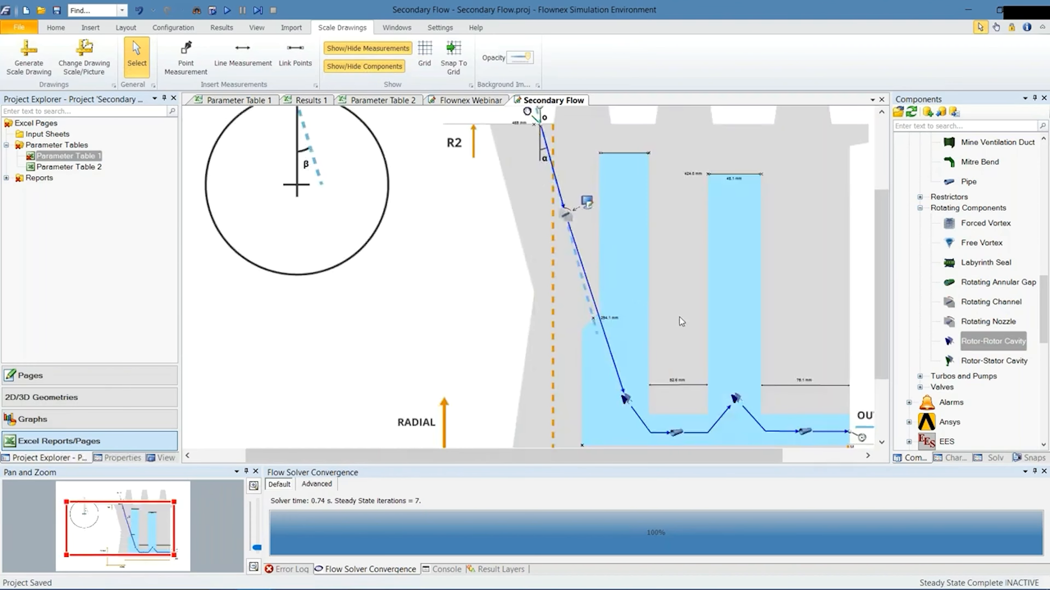
- Nudge the first rotor-rotor cavity left until its incoming flow line follows the dashed channel, and save the project
scroll(670, 316, down, 2)
click(619, 365)
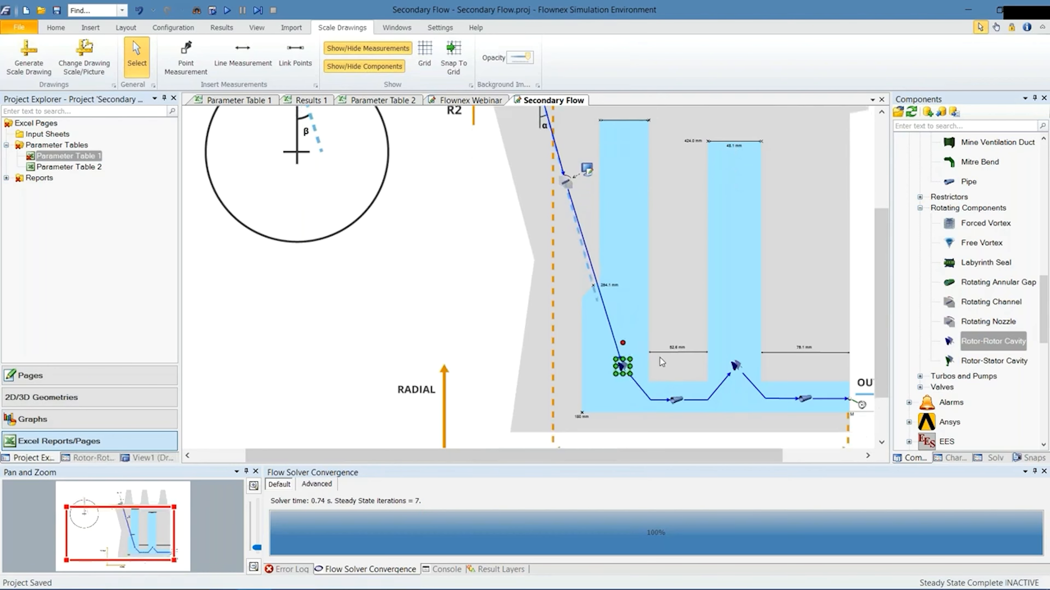
key(Left)
key(Left)
key(Left)
key(Left)
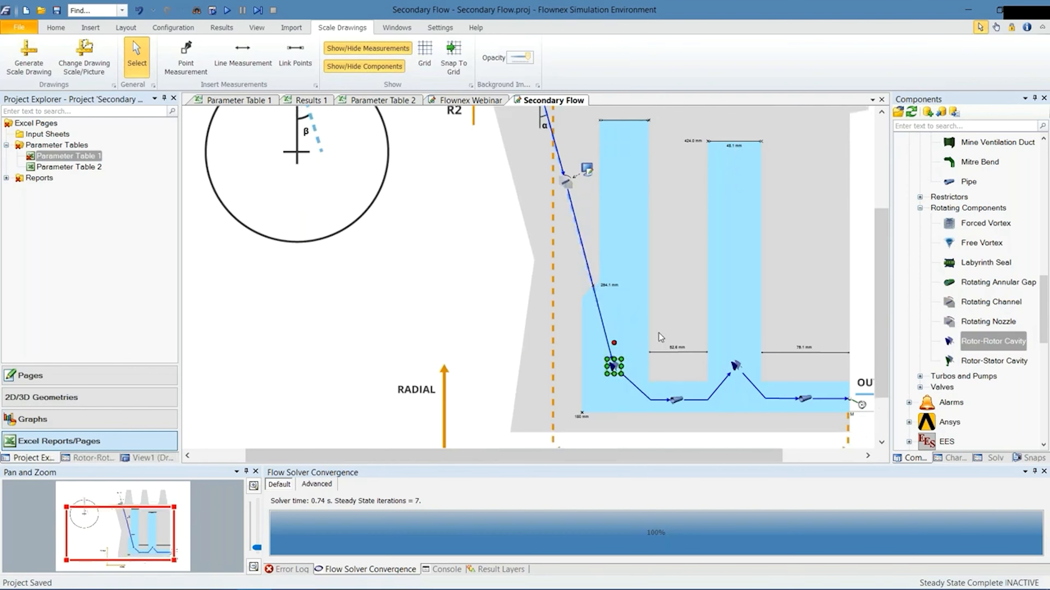
click(665, 319)
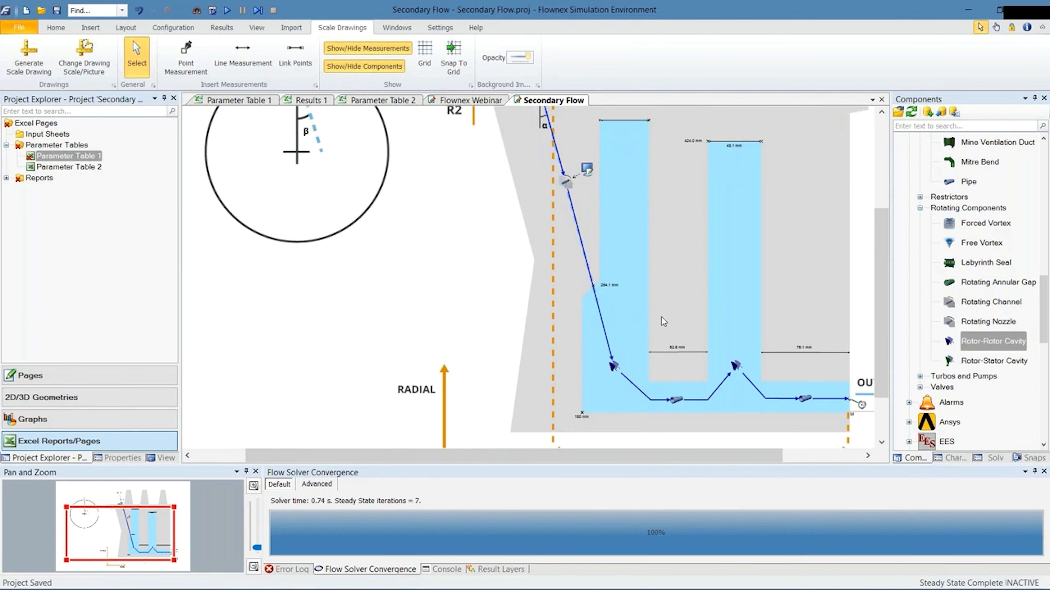
key(ctrl+s)
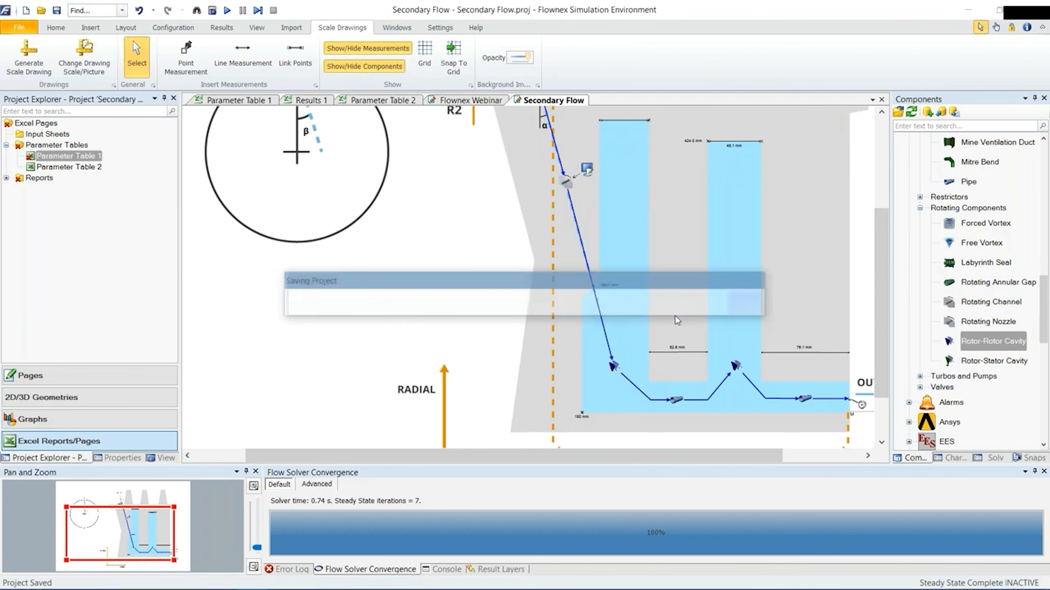
- Inspect the linked inner radius in the first rotor-rotor cavity's geometry inputs
scroll(634, 358, up, 3)
click(606, 340)
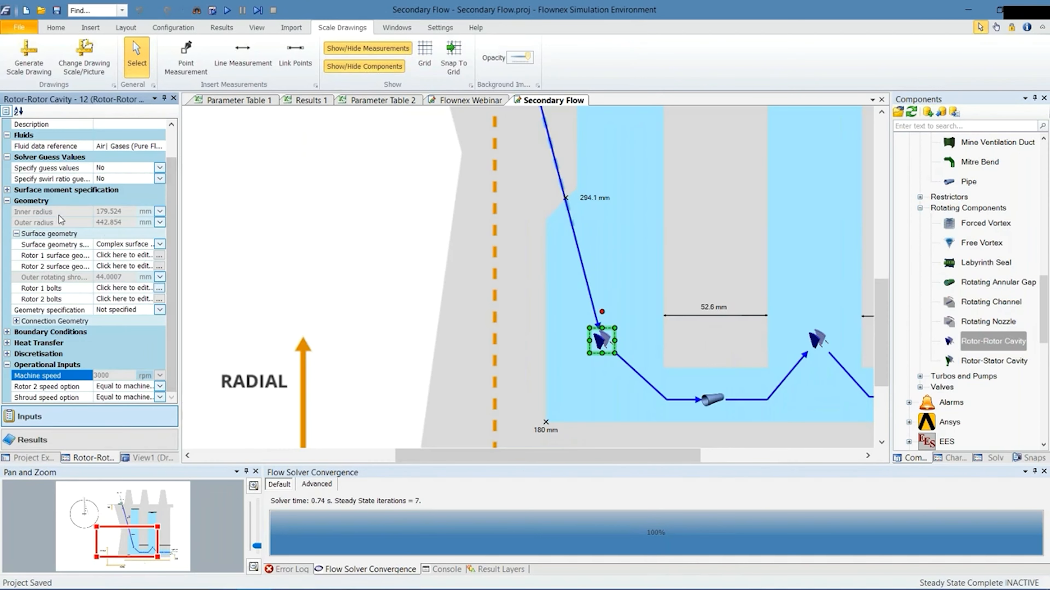
click(81, 213)
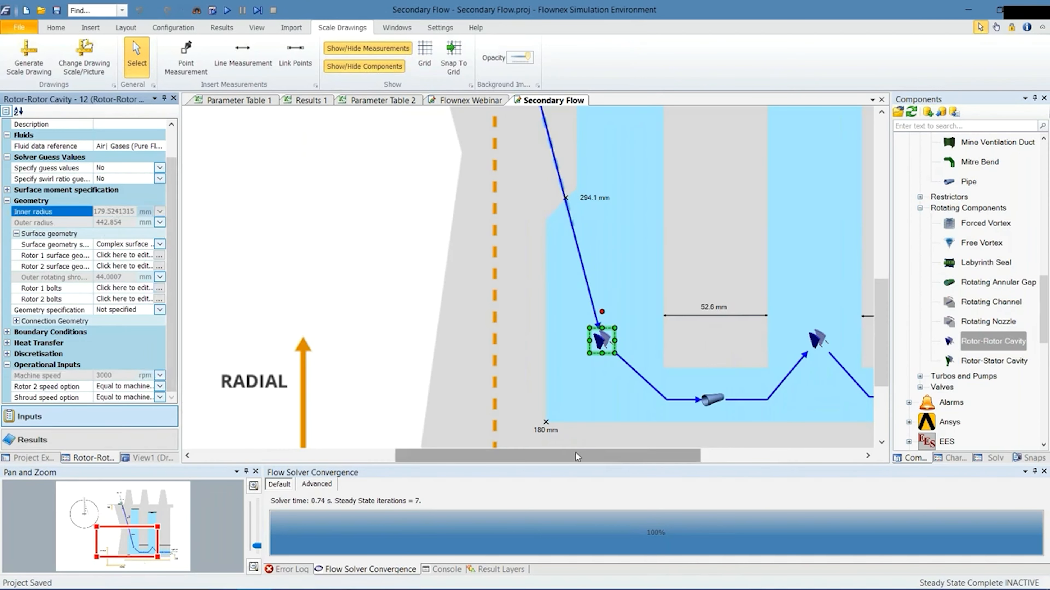
drag(120, 211, 93, 217)
click(123, 211)
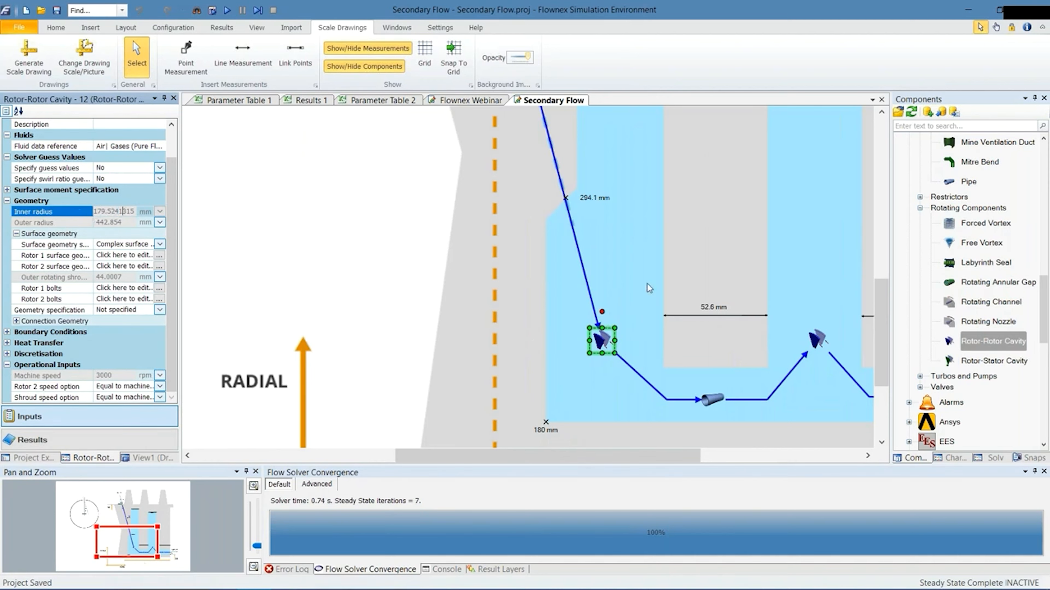
click(639, 297)
- Review the full network and its measurements against the updated drawing, from the inlet down to the outlet
scroll(644, 329, down, 1)
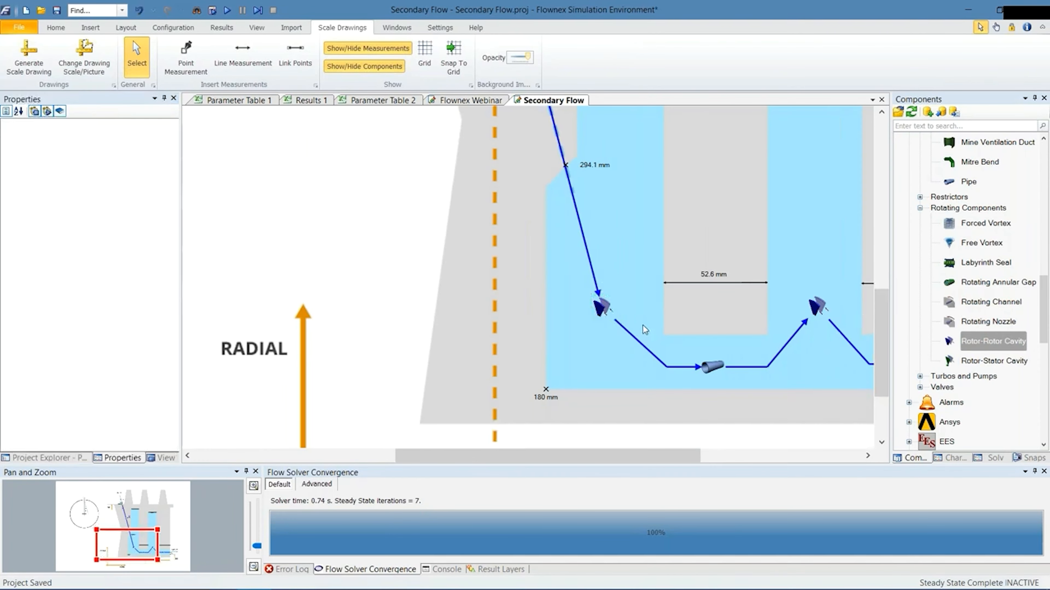
scroll(624, 327, down, 2)
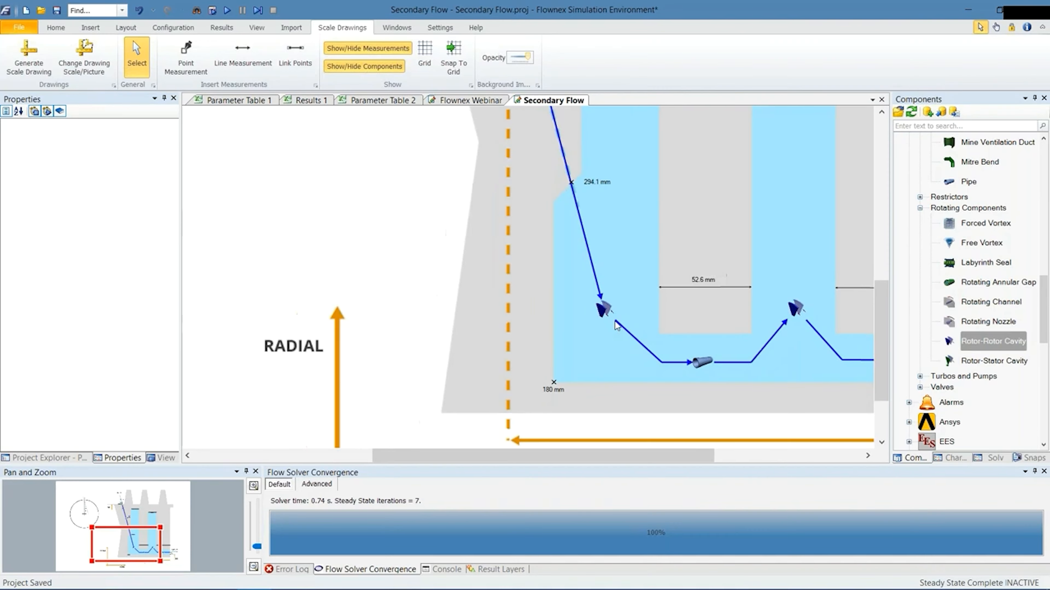
scroll(597, 310, down, 1)
scroll(636, 274, down, 1)
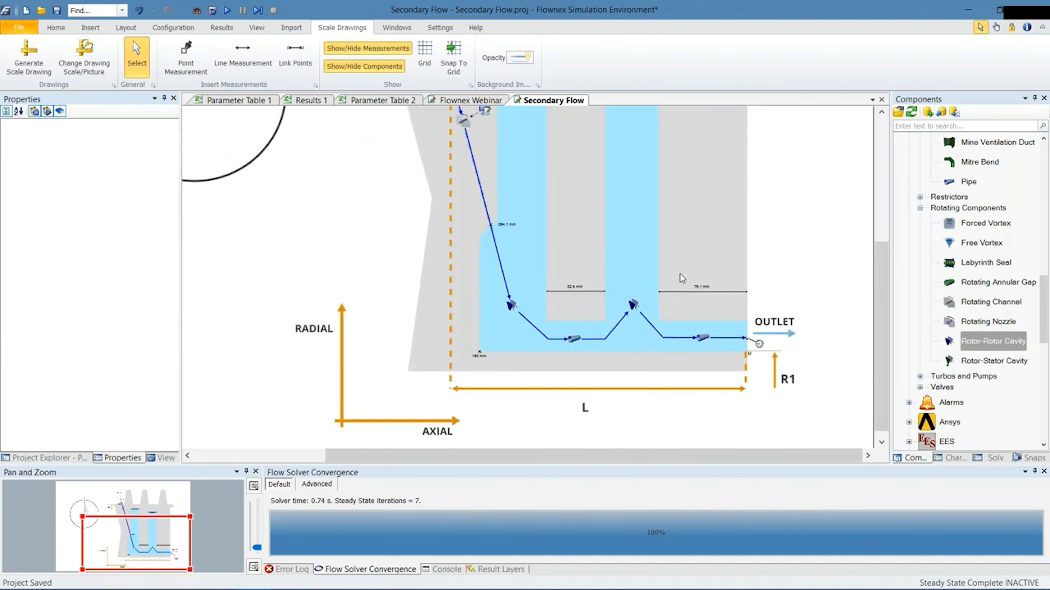
scroll(680, 274, up, 5)
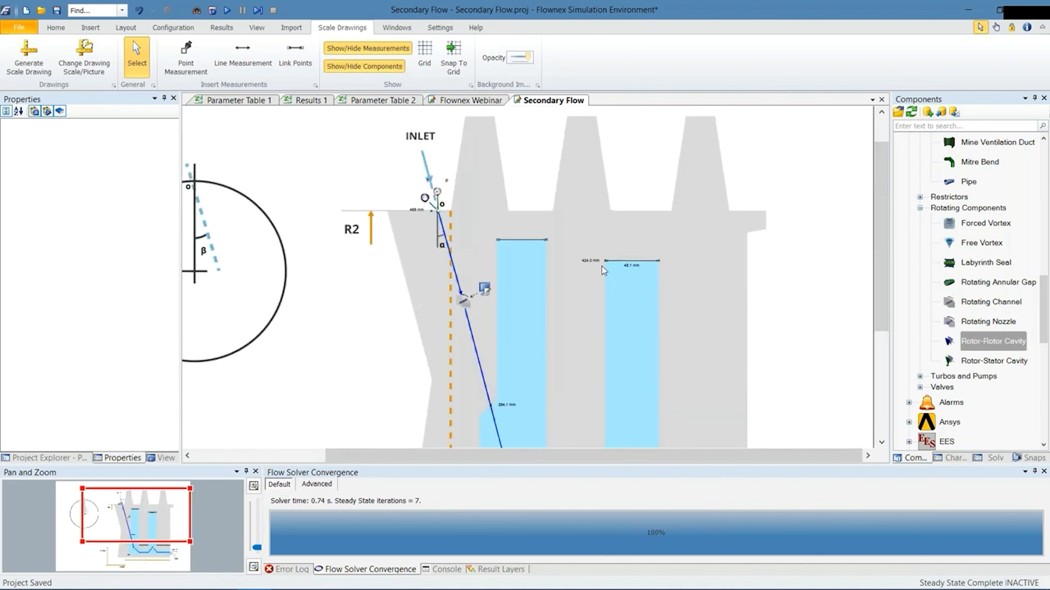
scroll(602, 266, down, 4)
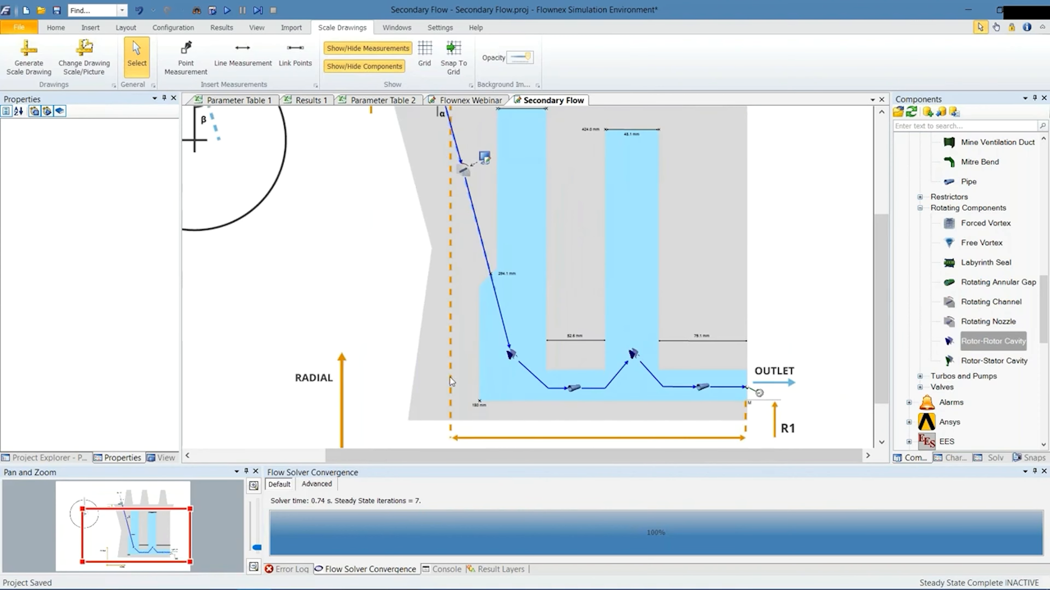
scroll(531, 263, up, 2)
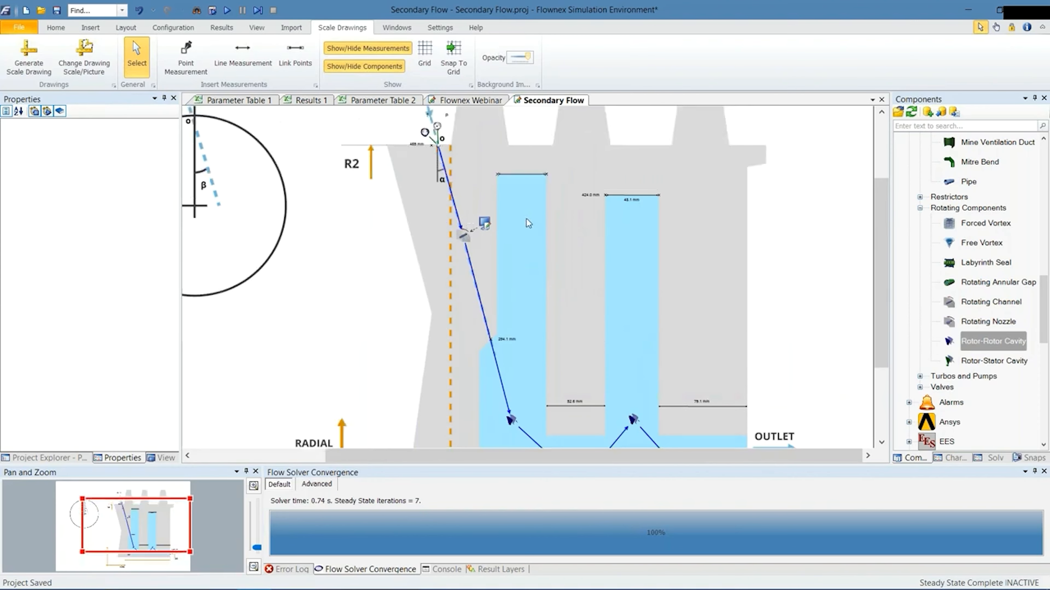
scroll(528, 223, down, 2)
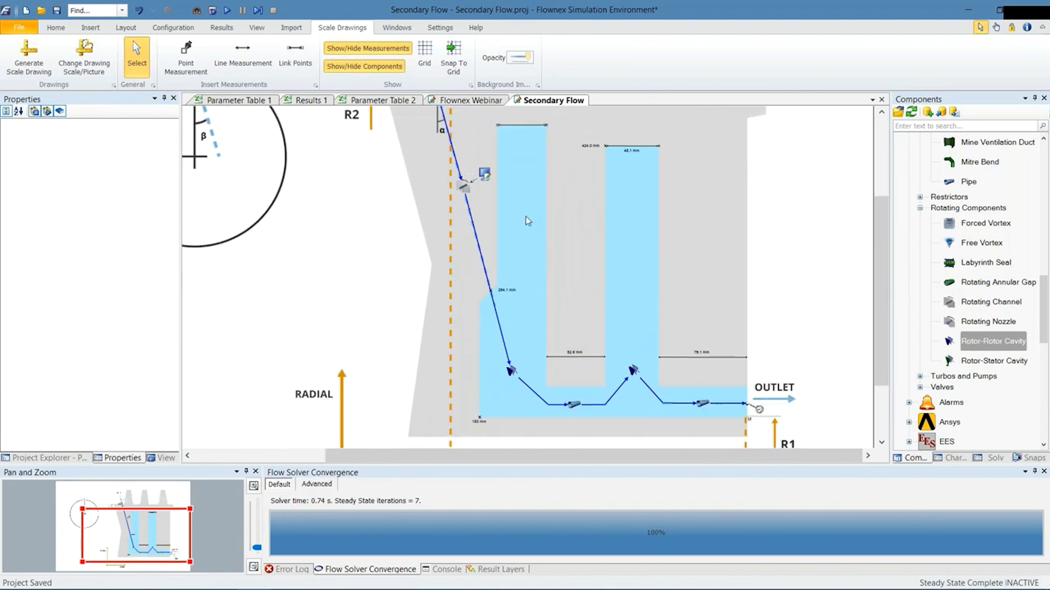
scroll(515, 314, down, 1)
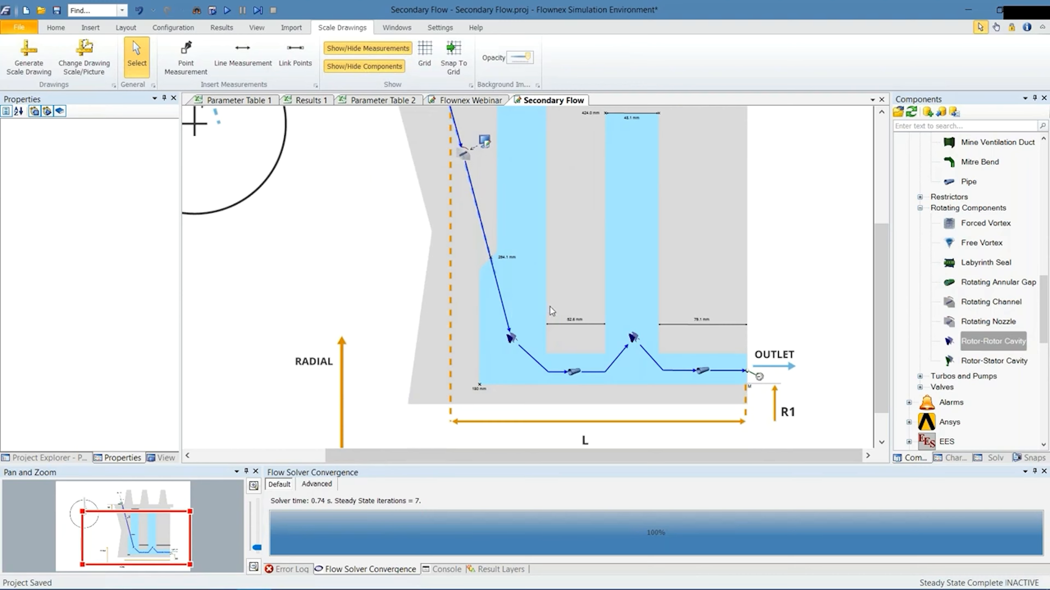
scroll(494, 412, up, 1)
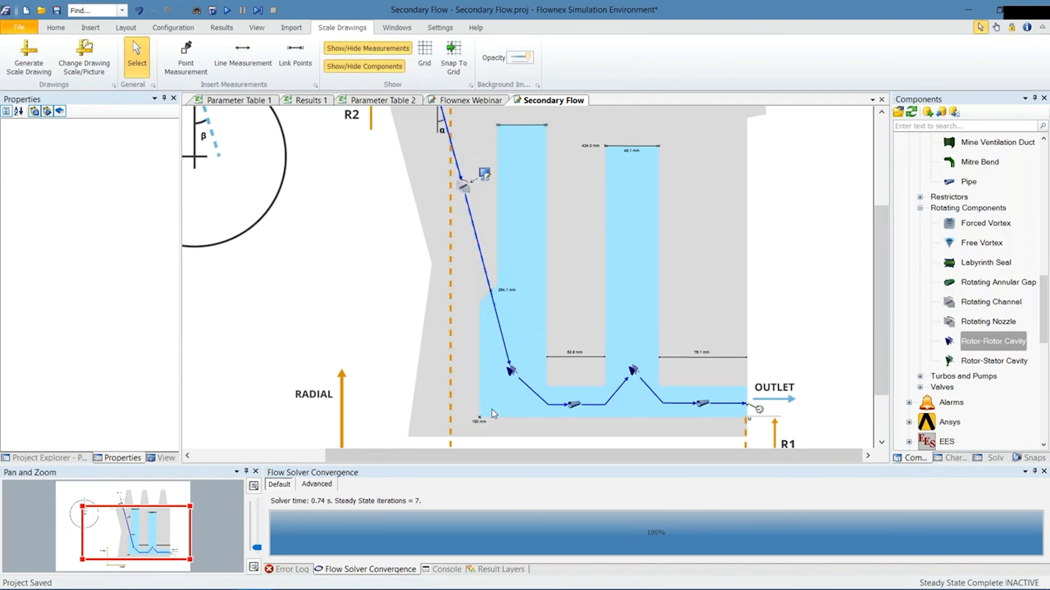
scroll(492, 410, up, 1)
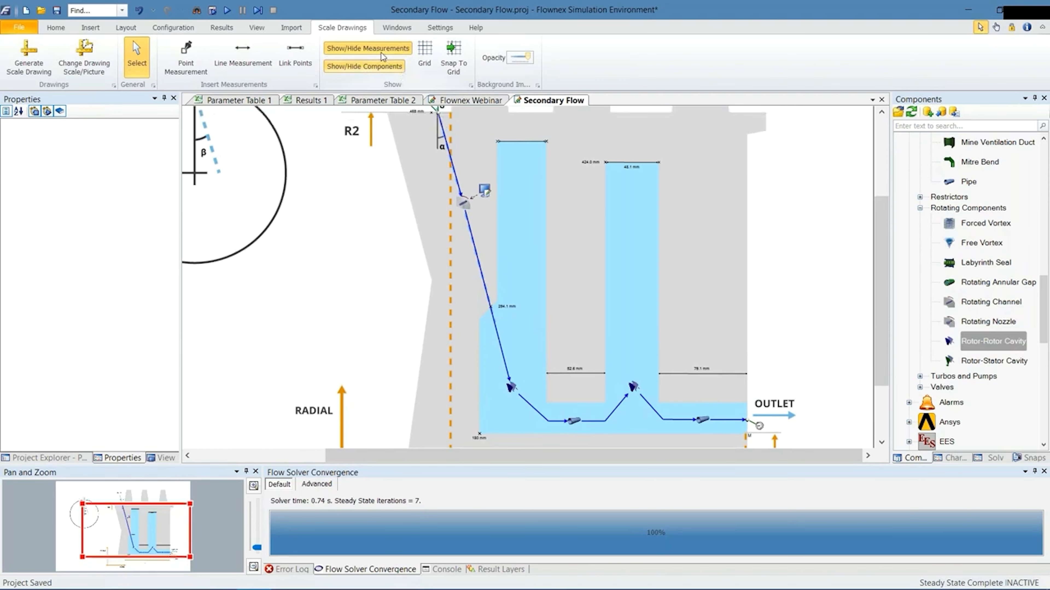
- Check the drawing measurements with the components hidden, show the components again, and save the project
click(380, 67)
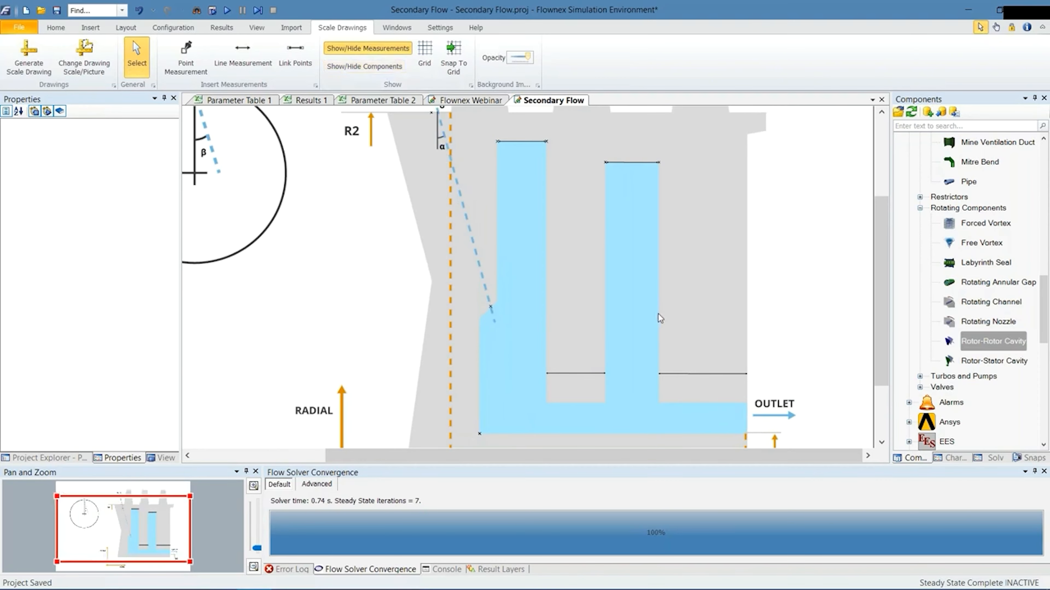
drag(817, 125, 432, 415)
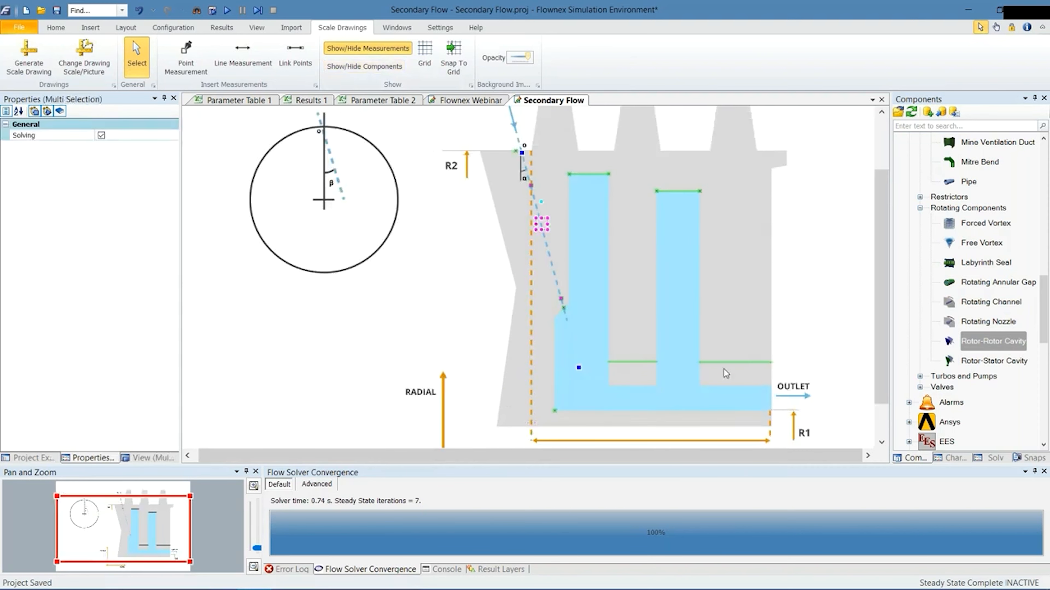
click(676, 225)
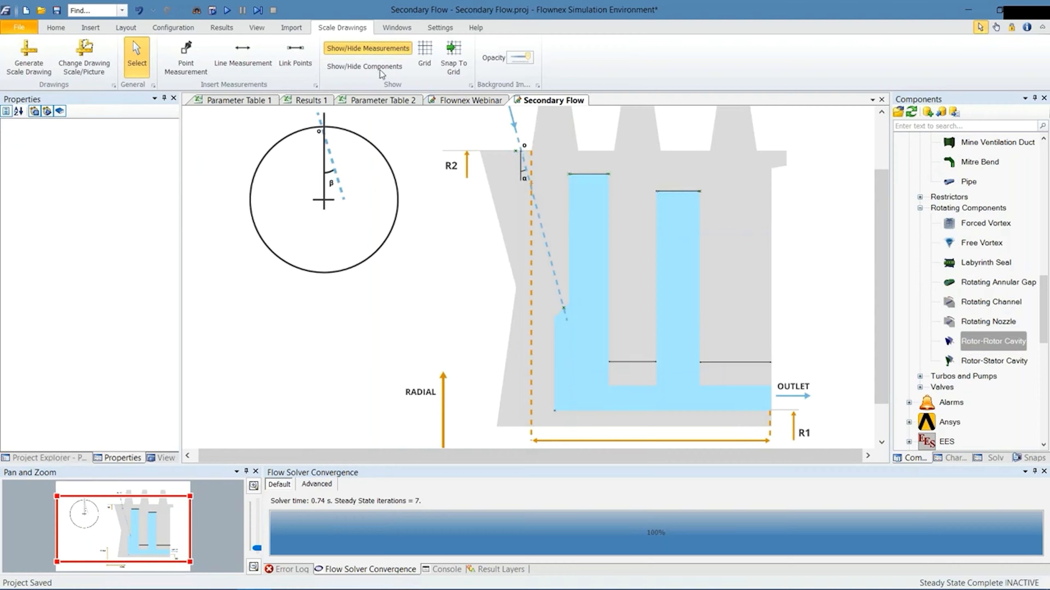
click(364, 66)
scroll(724, 396, up, 2)
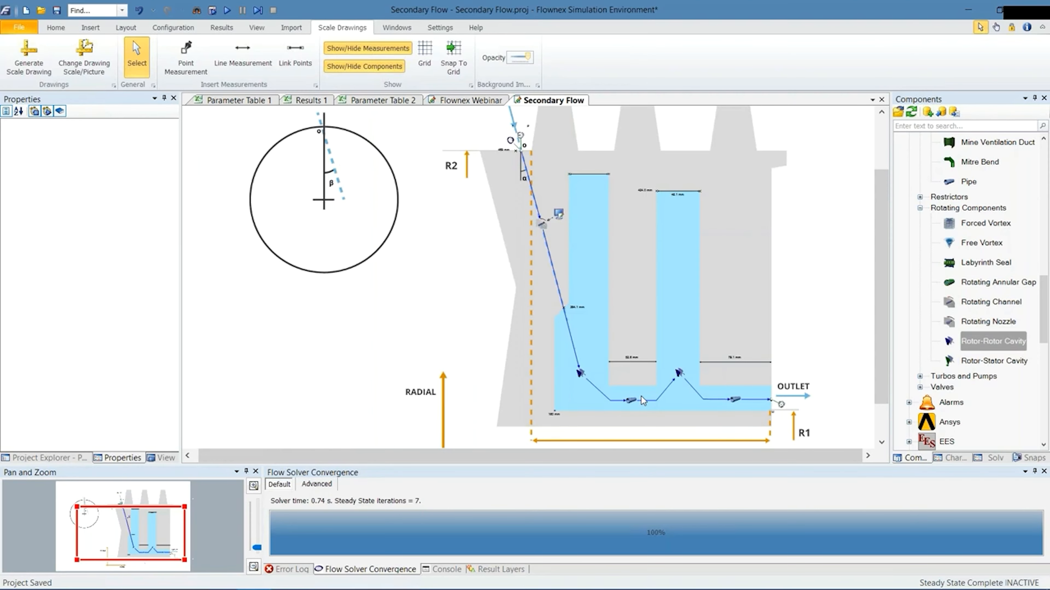
scroll(641, 396, up, 2)
key(ctrl+s)
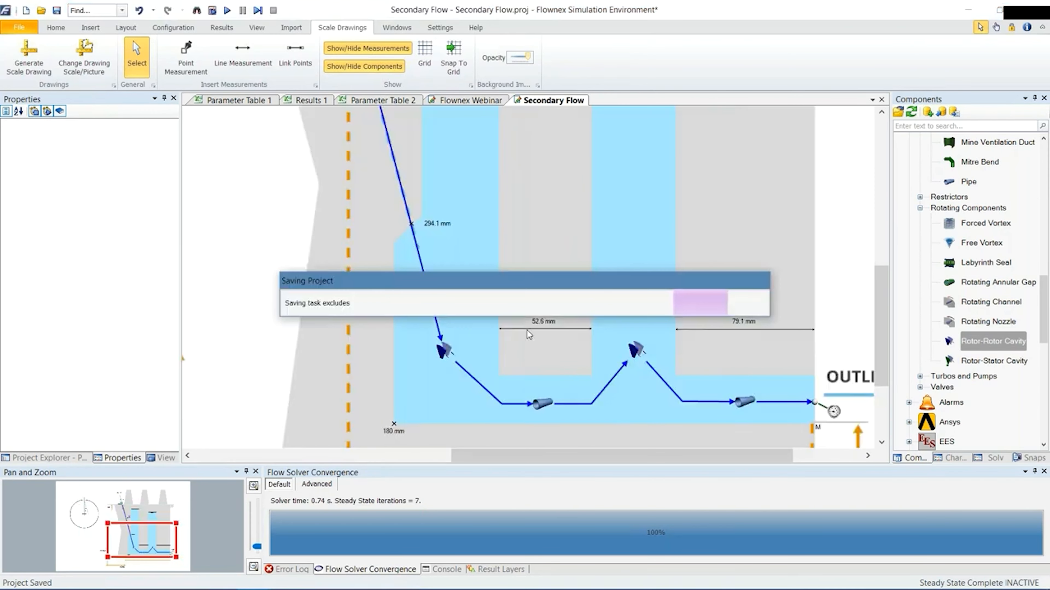
- Inspect the 32 mm channel diameter condition in Parameter Table 2, and switch the active parameter table to Parameter Table 1
click(409, 103)
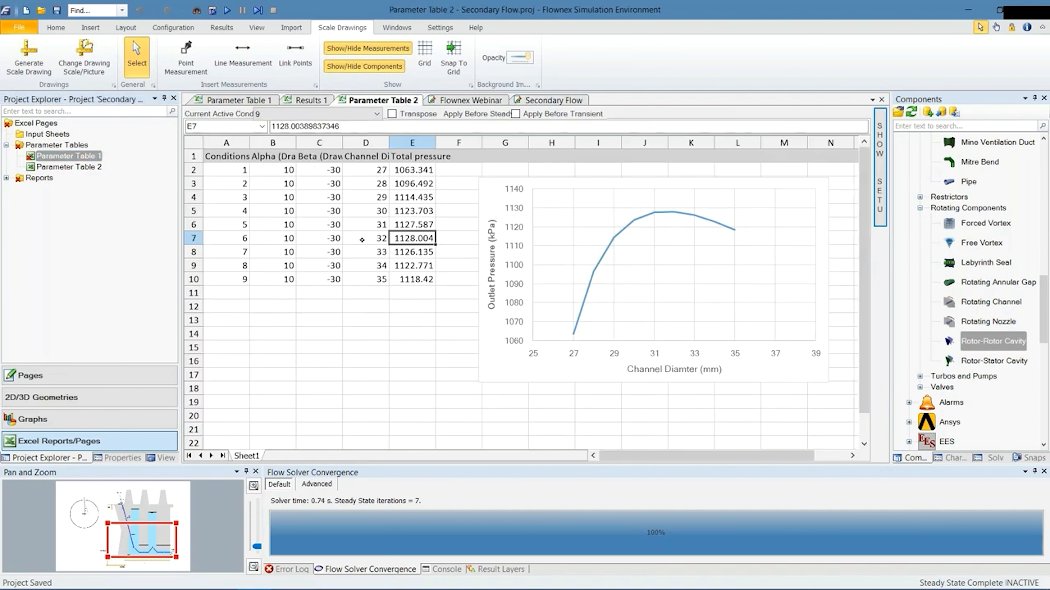
drag(363, 240, 399, 238)
click(381, 261)
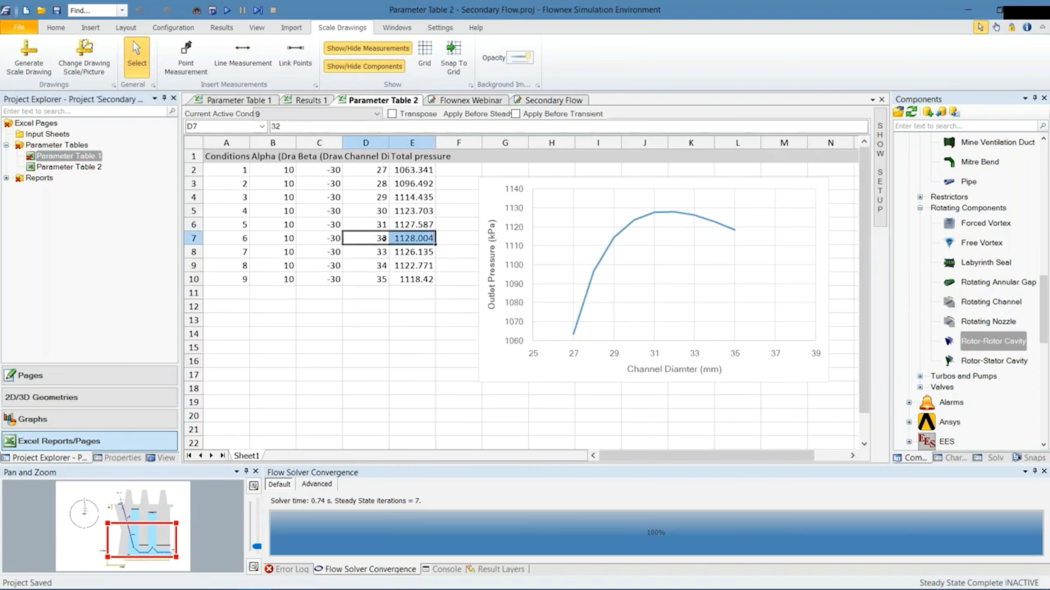
click(378, 239)
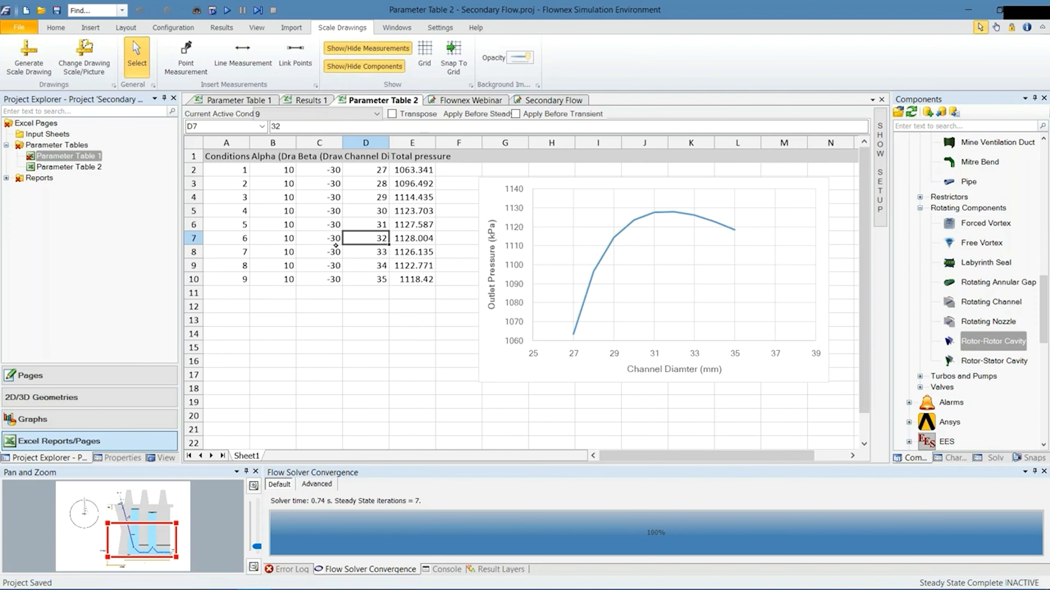
right_click(76, 170)
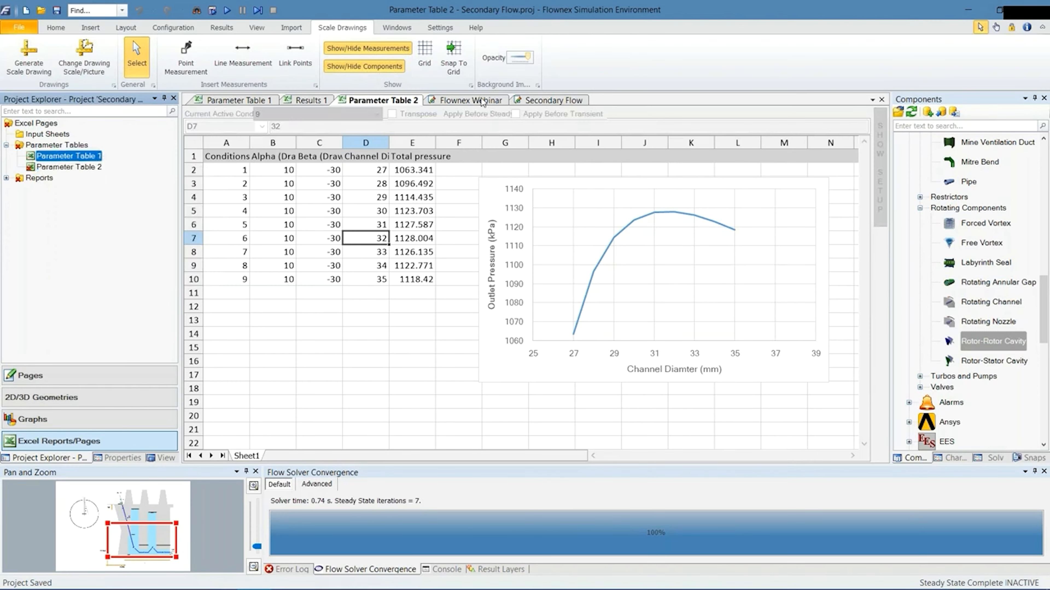
- Set Parameter Table 1 as the active sensitivity analysis configuration and run the sensitivity analysis from the Results 1 sheet
click(173, 28)
click(512, 51)
right_click(384, 100)
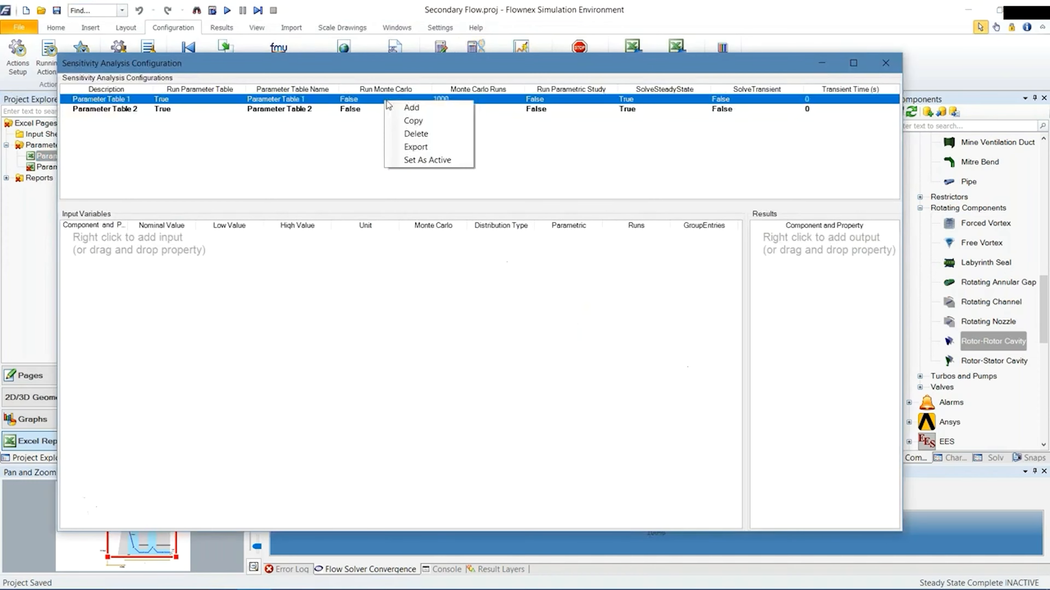
click(428, 159)
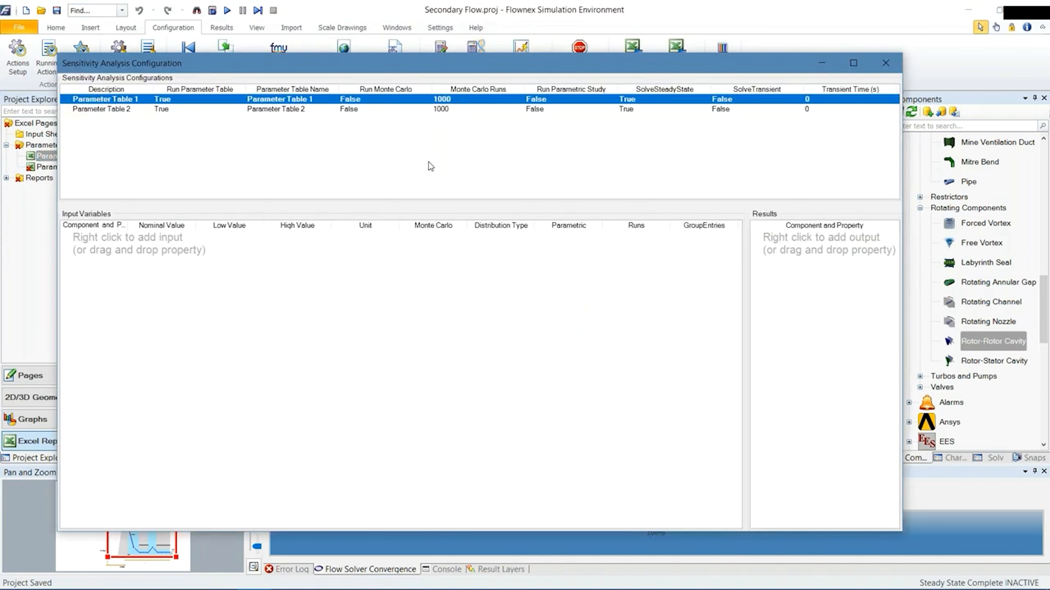
click(893, 62)
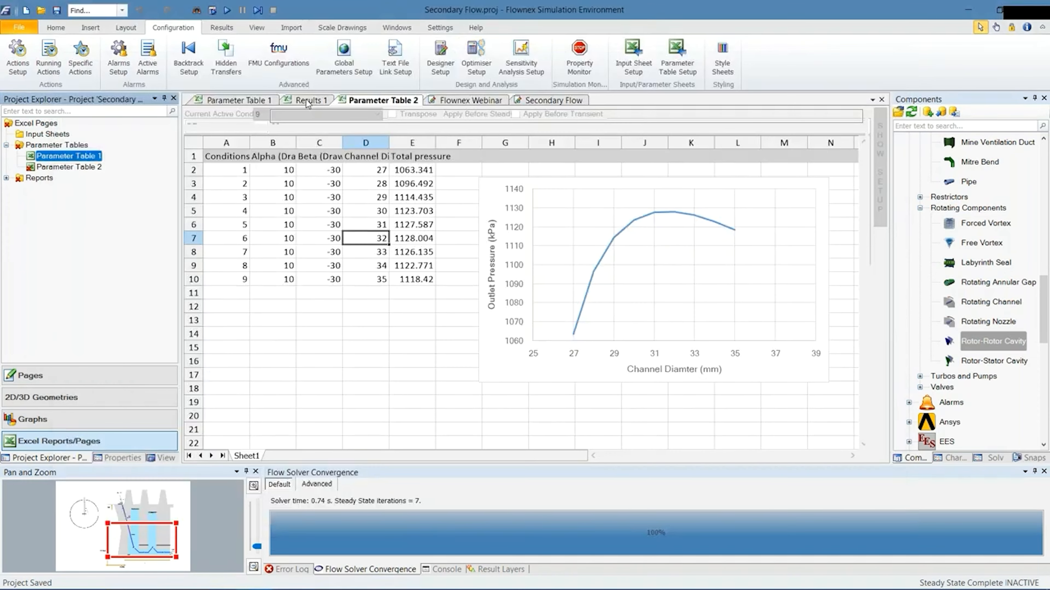
click(308, 100)
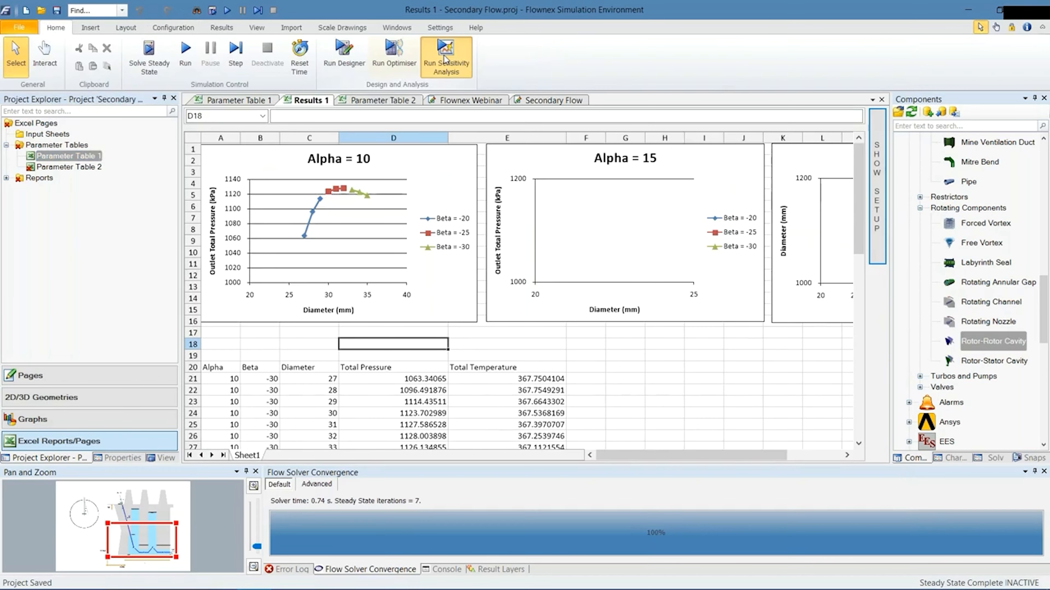
click(444, 58)
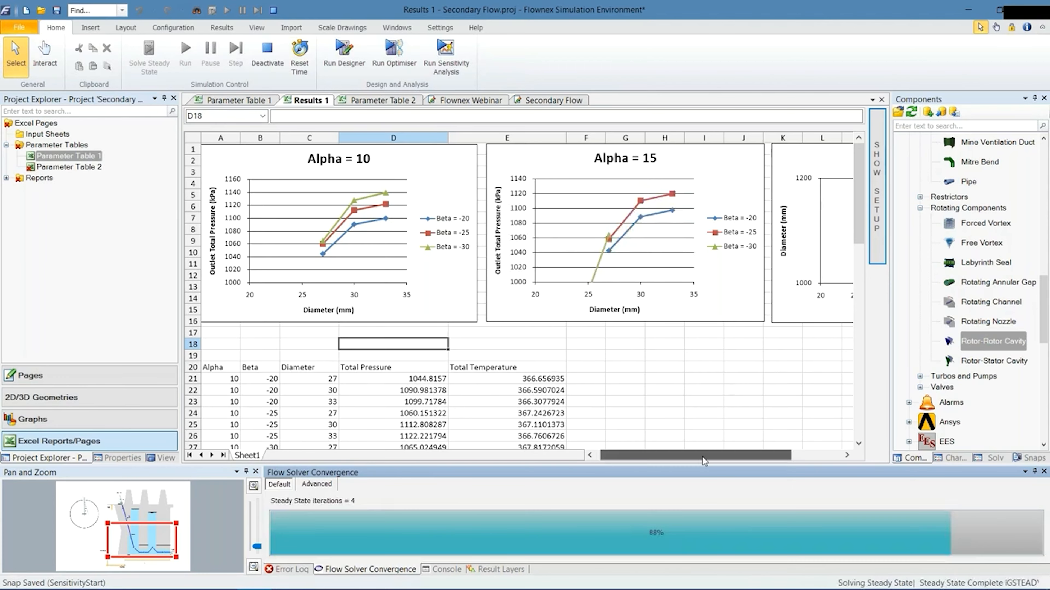
- Compare the outlet total pressure charts for alpha 10, 15 and 20 across the beta angles in Results 1
drag(684, 455, 714, 453)
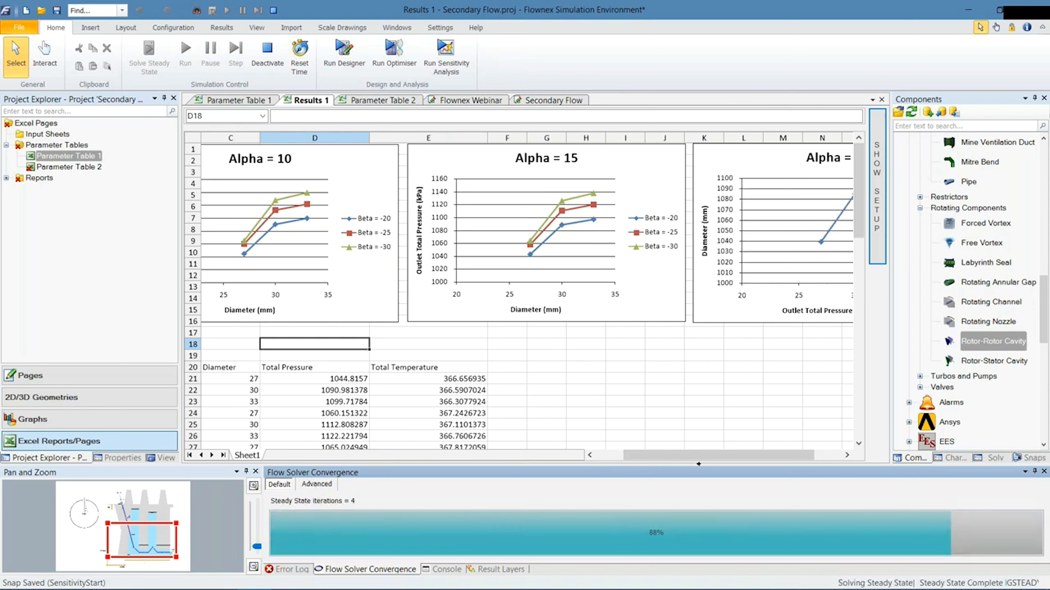
drag(699, 460, 738, 458)
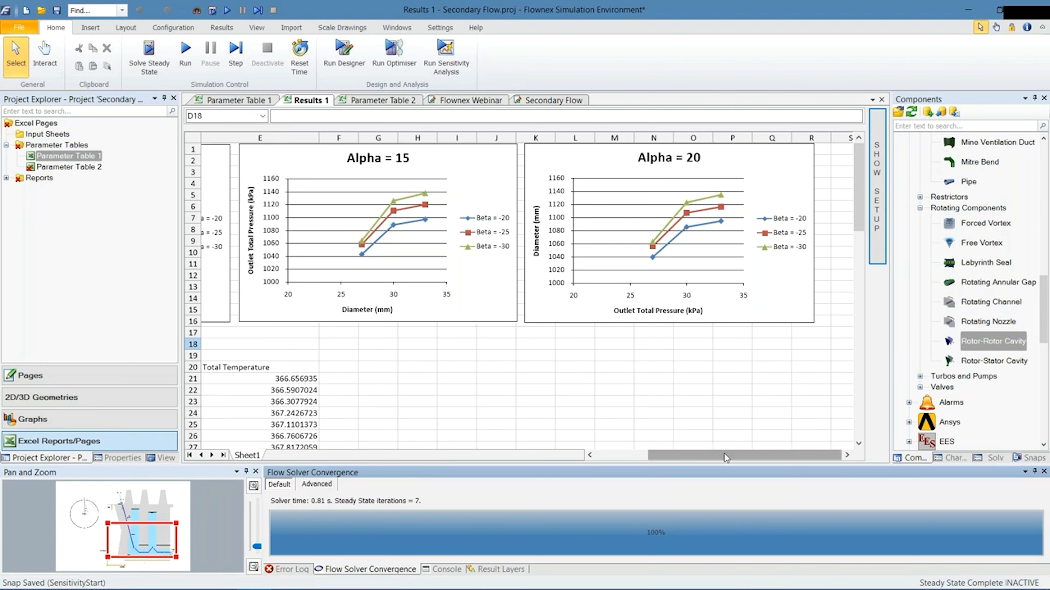
drag(724, 456, 716, 459)
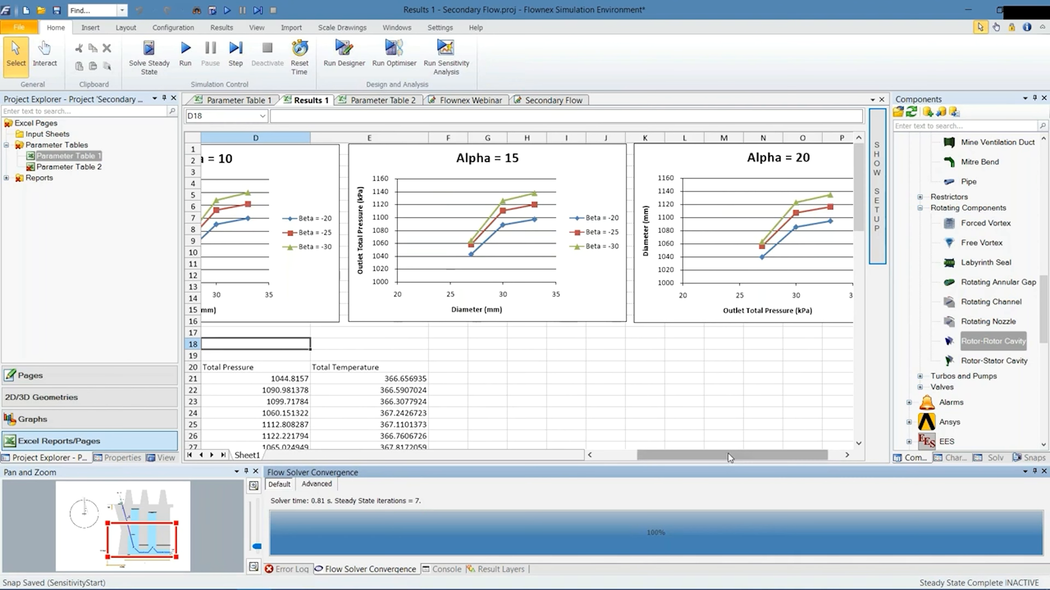
drag(717, 459, 691, 453)
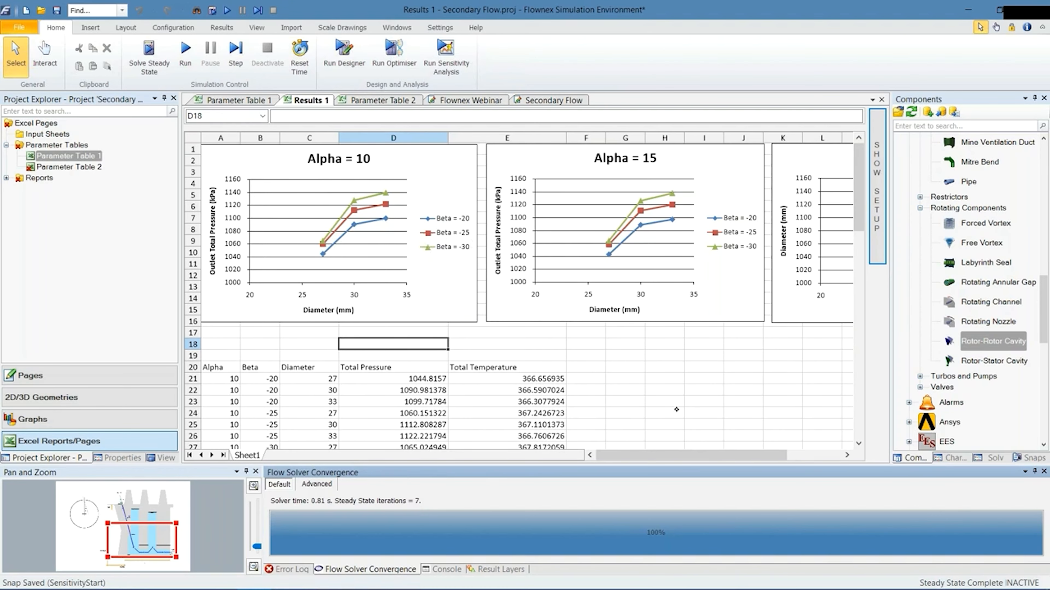
drag(680, 460, 743, 461)
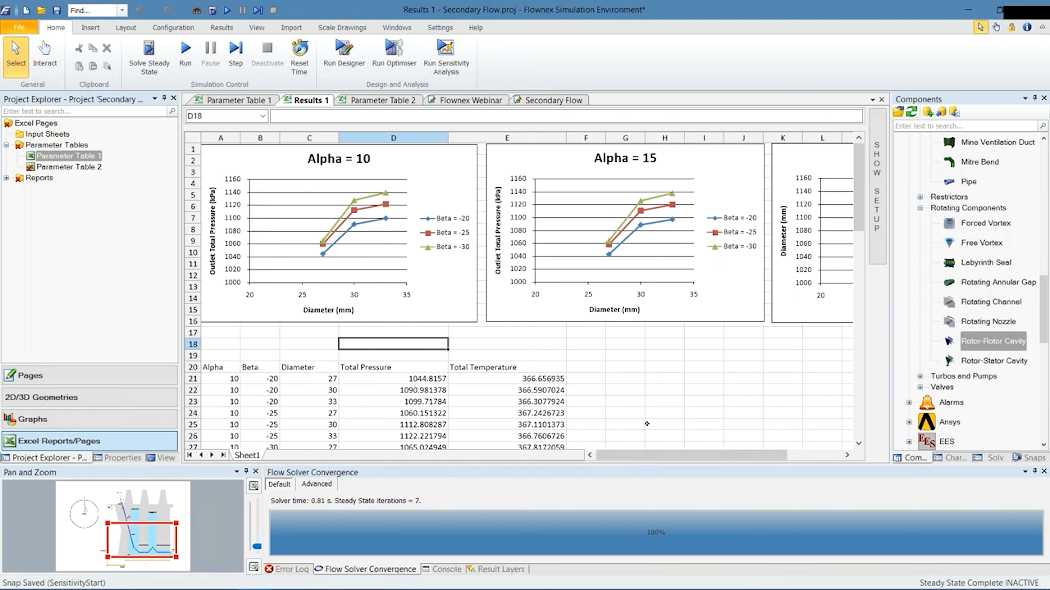
drag(653, 455, 695, 454)
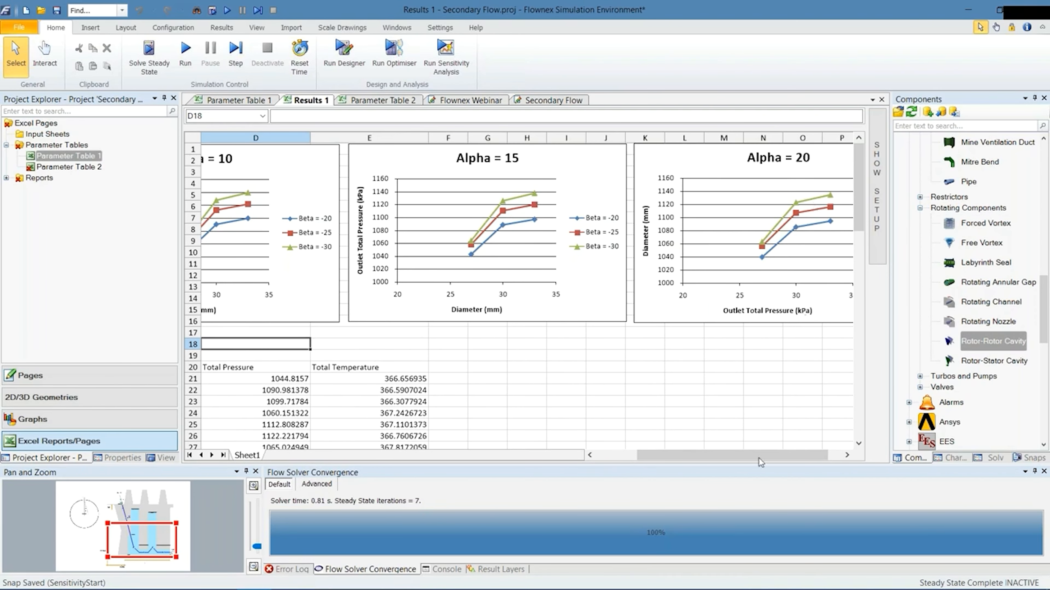
drag(760, 462, 693, 465)
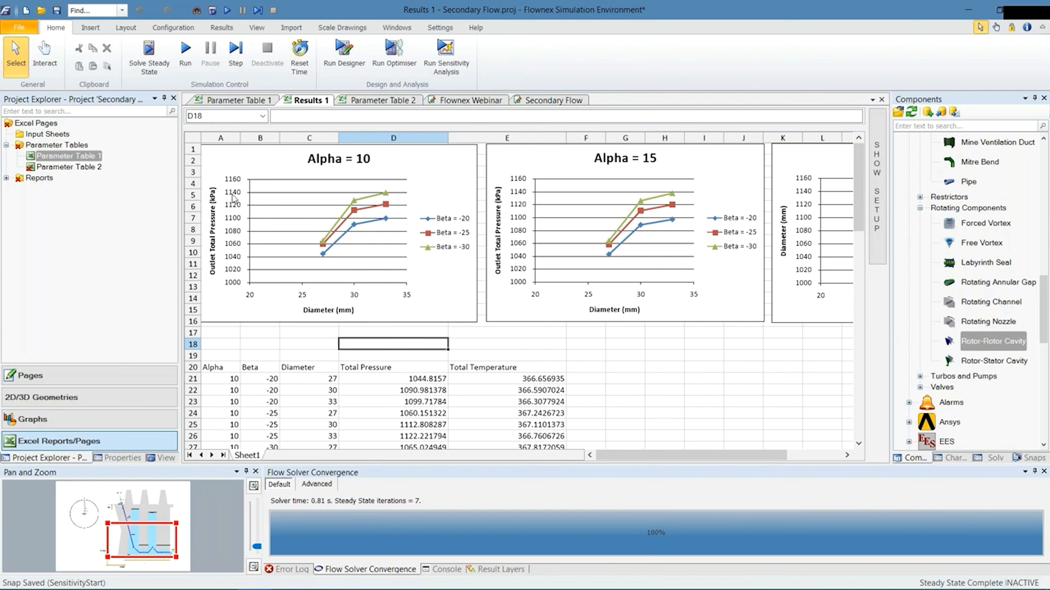
- Switch the enabled parameter table and active sensitivity analysis configuration from Parameter Table 1 to Parameter Table 2
right_click(58, 157)
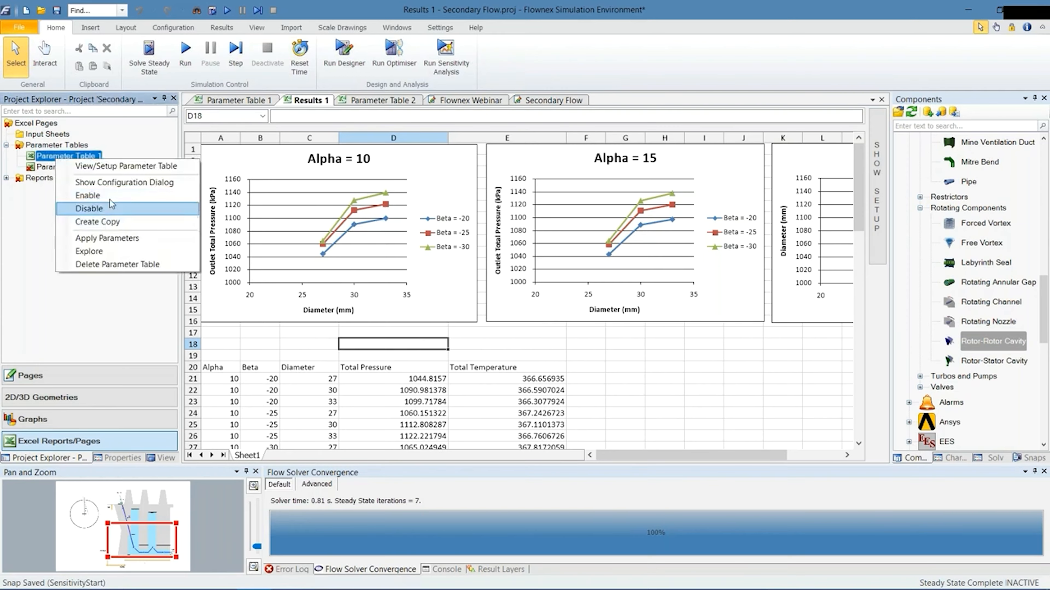
click(97, 209)
right_click(64, 168)
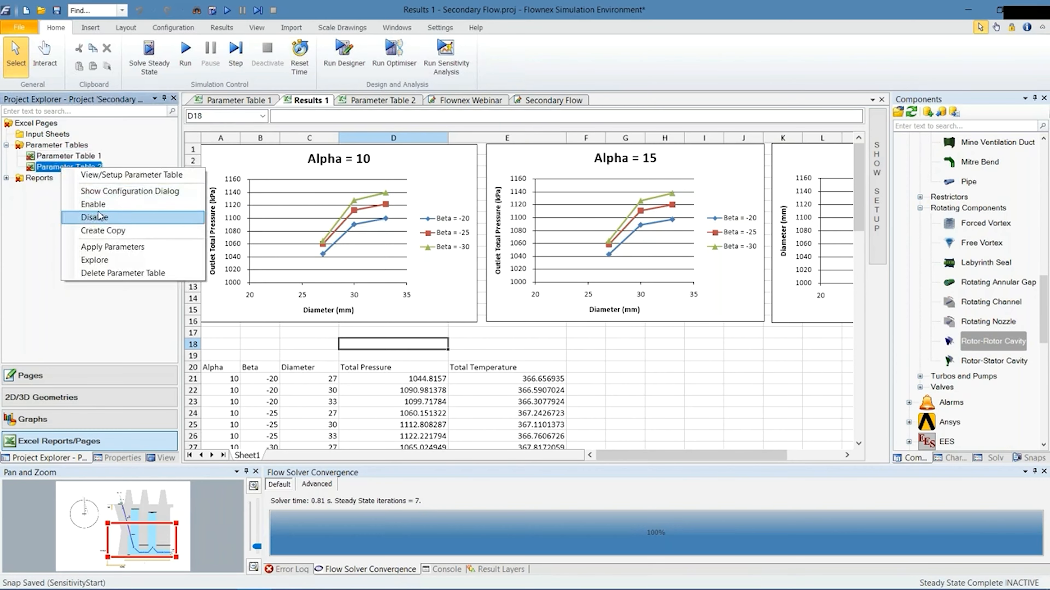
click(106, 206)
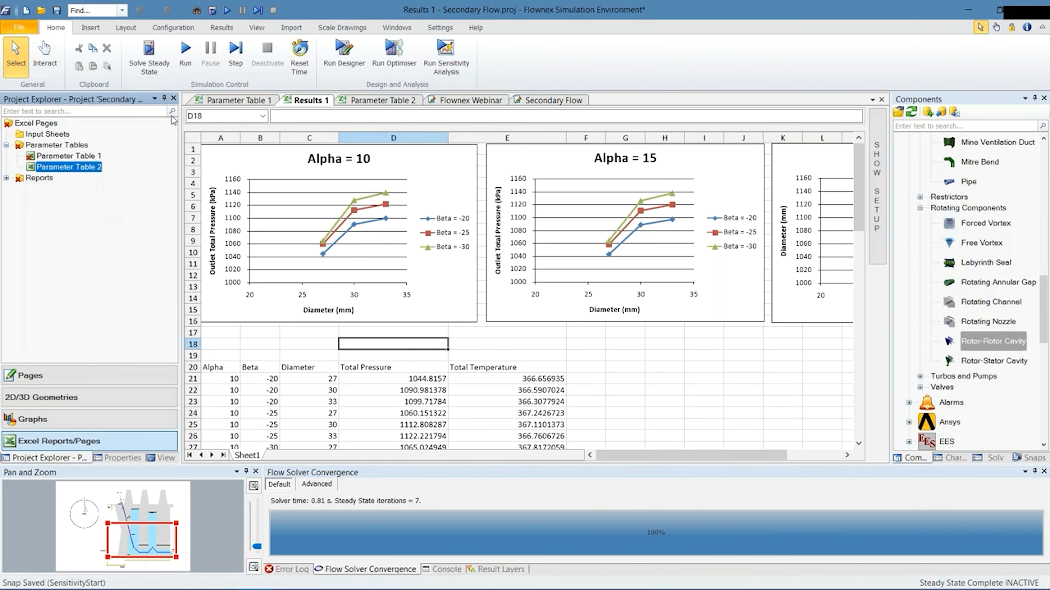
click(173, 28)
click(521, 66)
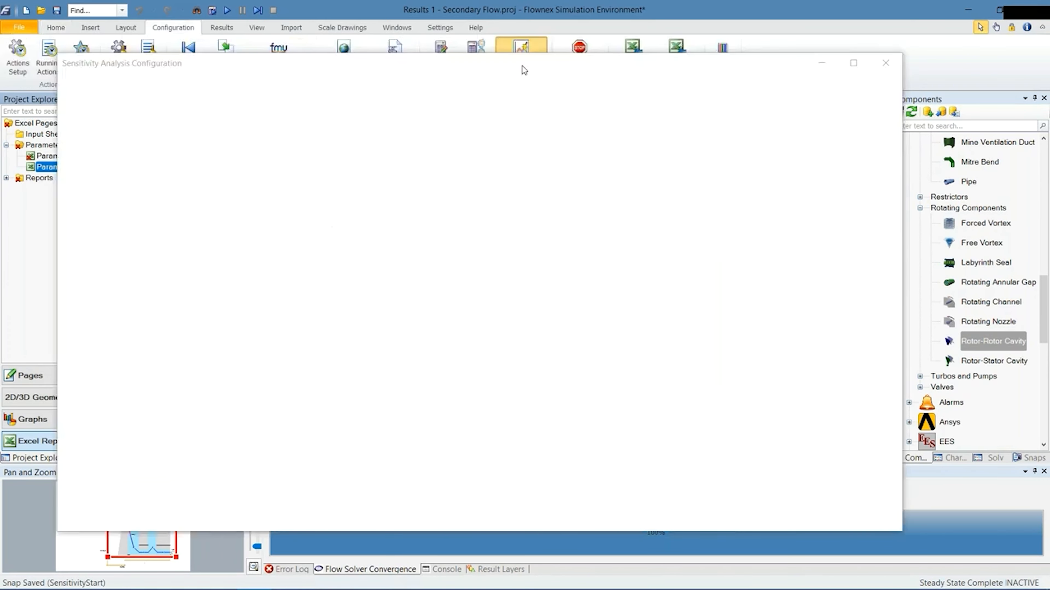
click(886, 64)
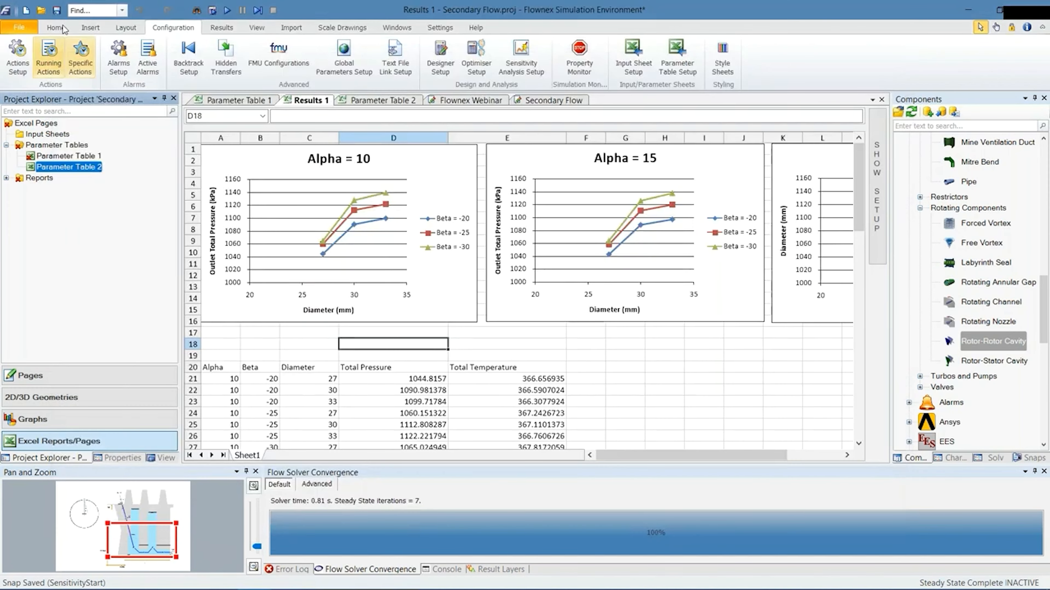
- Clear the old total pressure results for all nine conditions in Parameter Table 2 and rerun the sensitivity analysis
click(56, 27)
click(399, 100)
drag(415, 239, 379, 239)
drag(420, 280, 419, 170)
key(Delete)
click(423, 255)
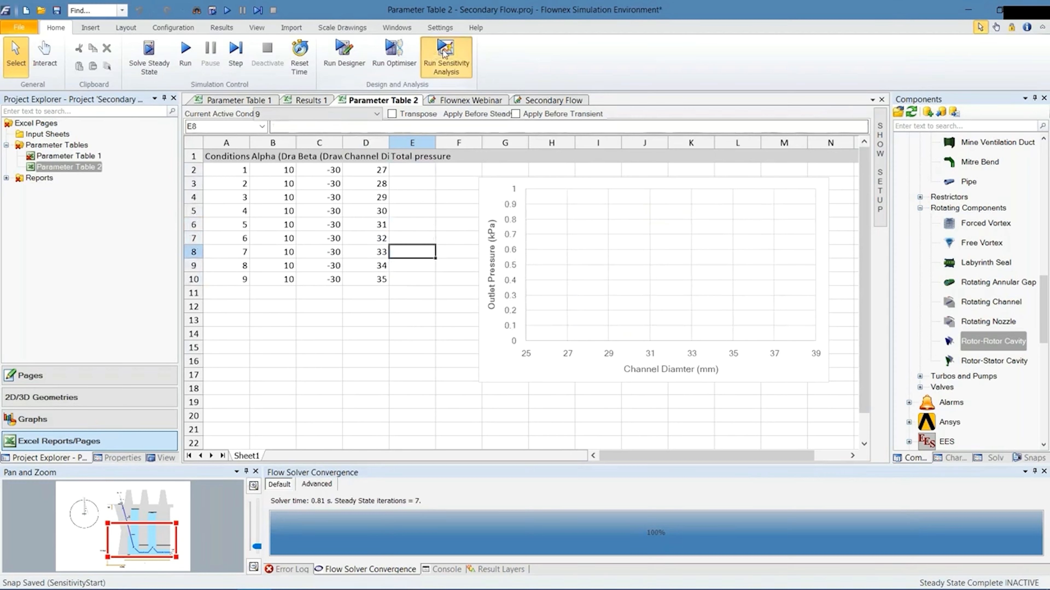
click(441, 59)
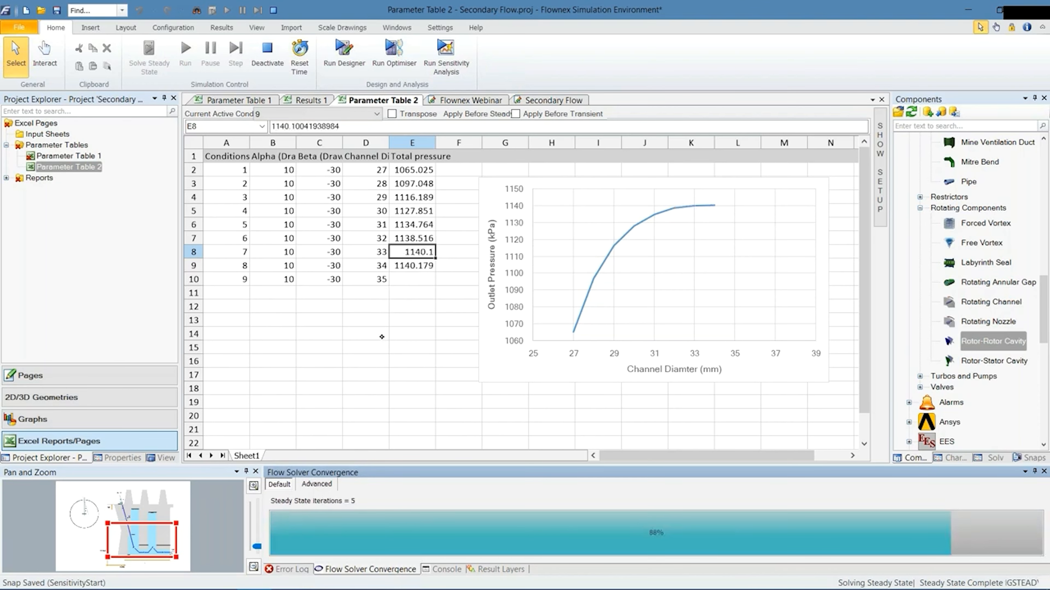
- Compare the total pressures at 32 and 34 mm channel diameter in Parameter Table 2, and examine the channel's entry into the first cavity on the Secondary Flow drawing
click(394, 310)
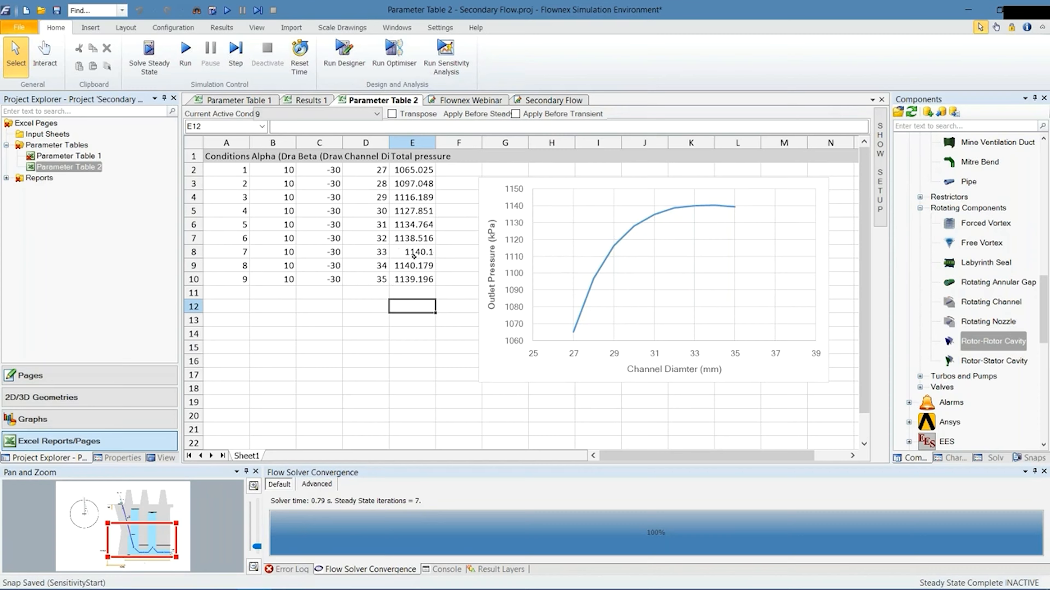
drag(380, 238, 410, 239)
drag(420, 266, 380, 265)
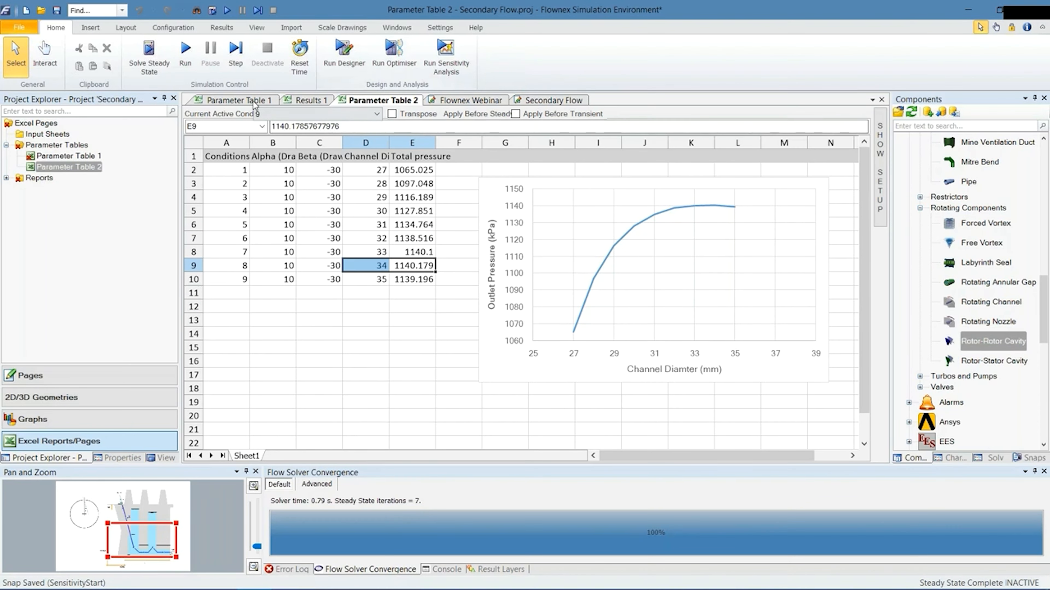
click(495, 101)
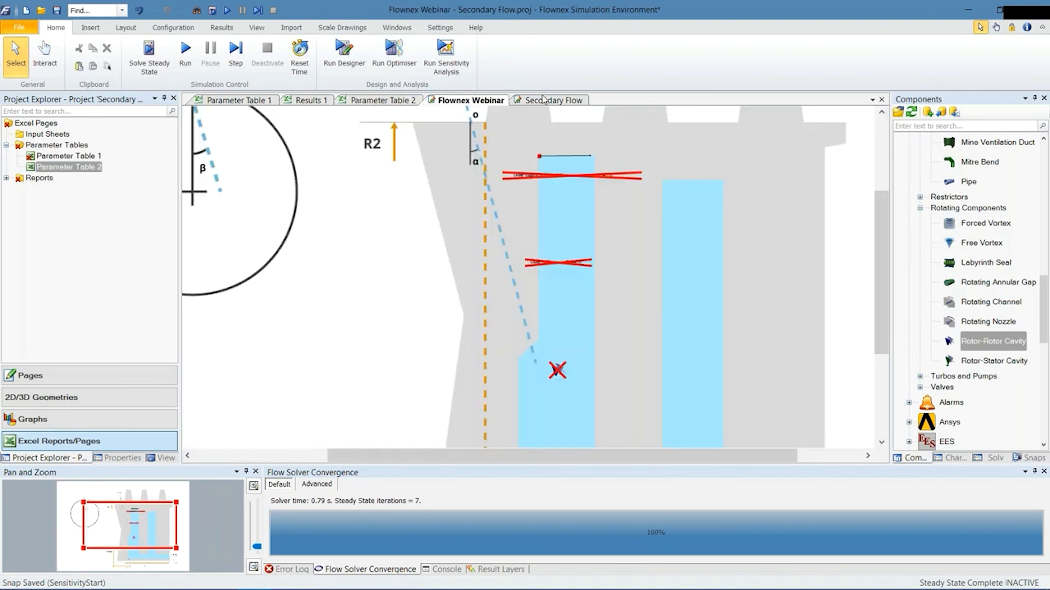
click(543, 99)
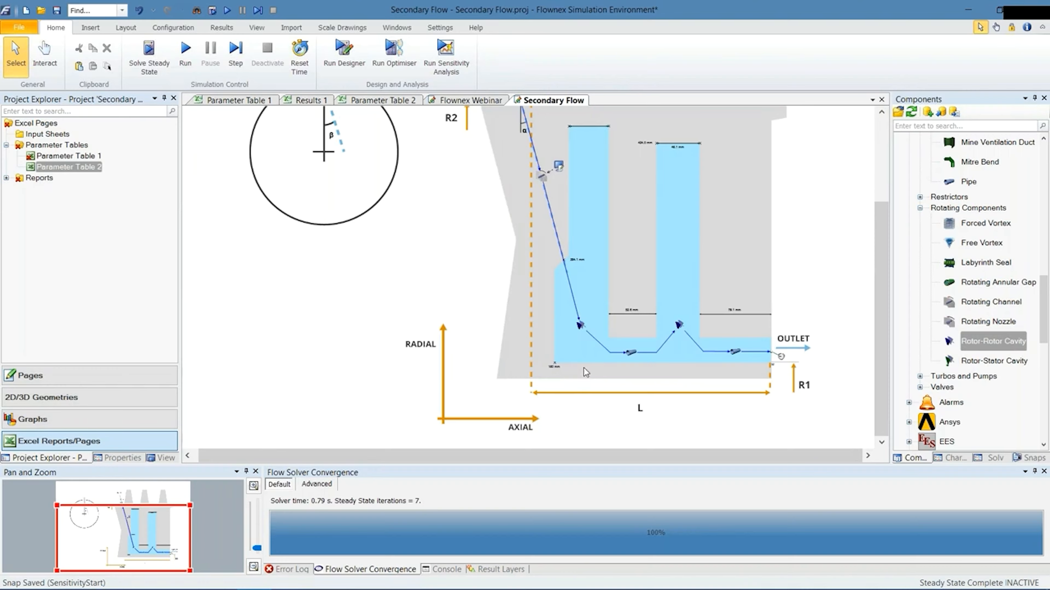
scroll(584, 364, up, 1)
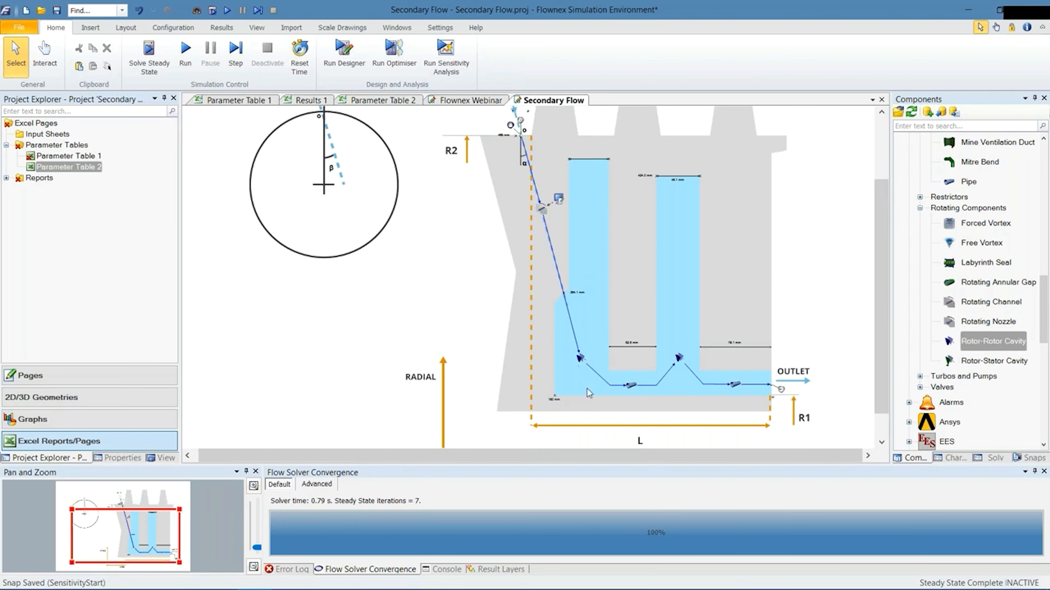
scroll(588, 393, up, 3)
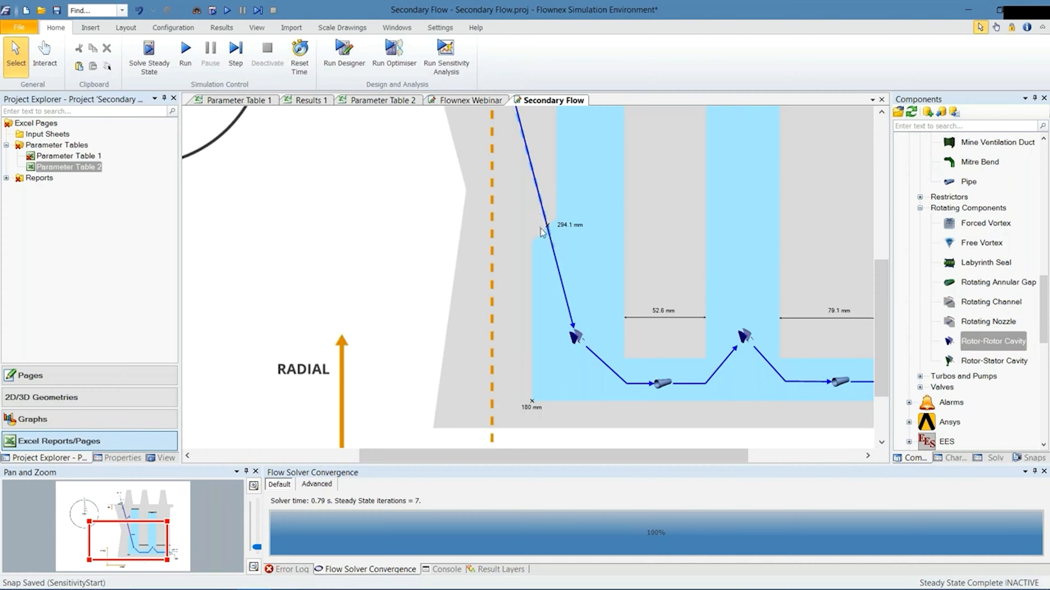
click(354, 102)
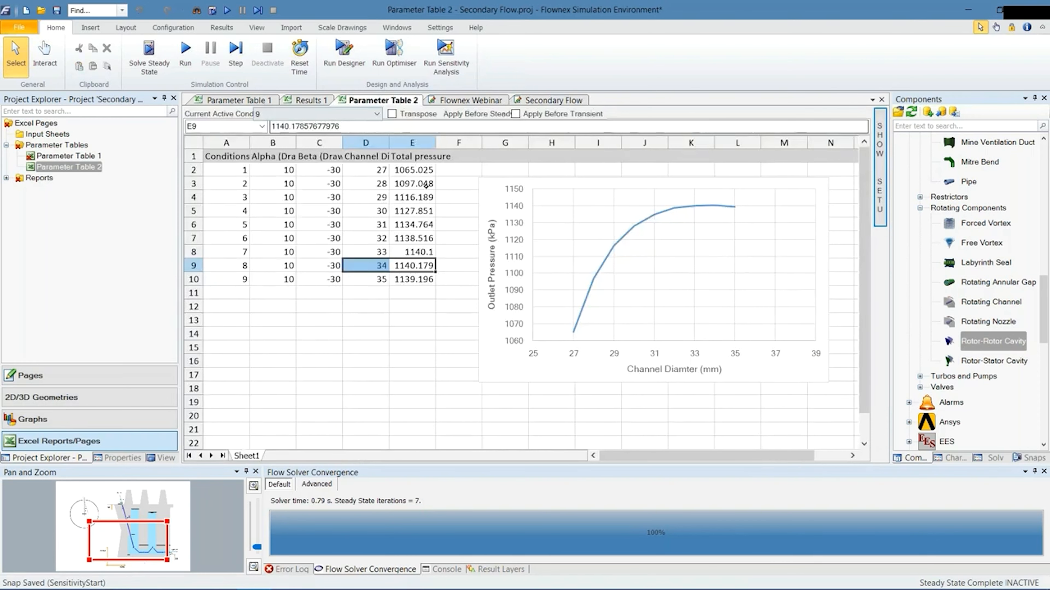
drag(372, 237, 410, 235)
click(412, 265)
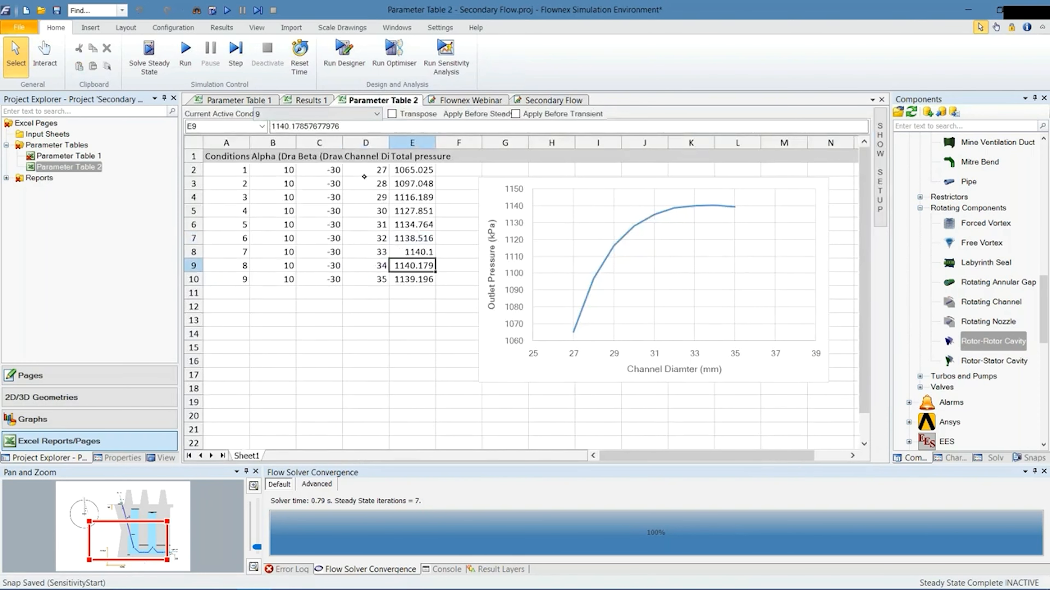
- Return to the Secondary Flow drawing and save the project
click(541, 102)
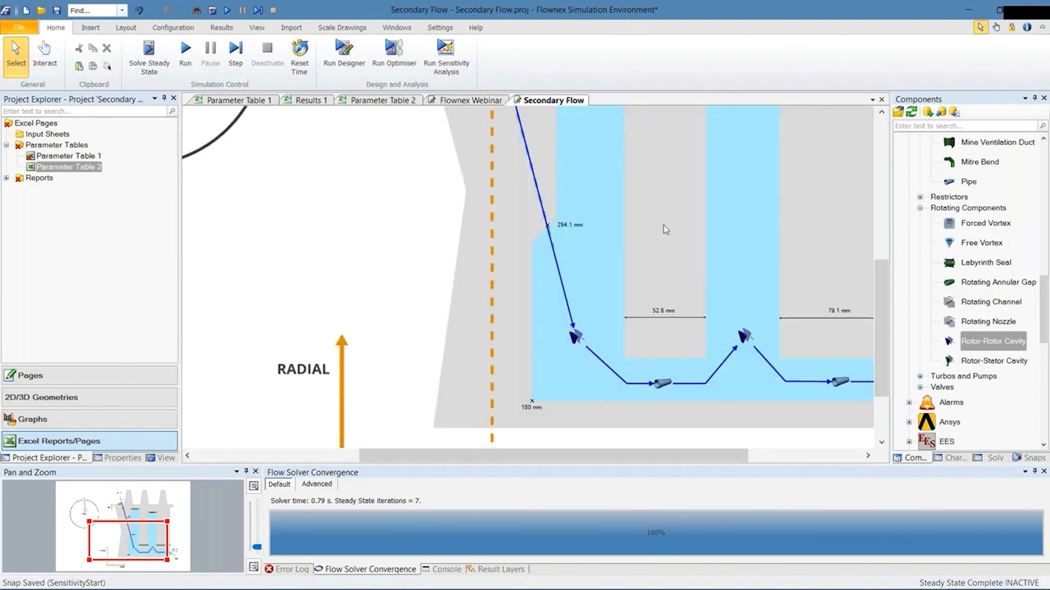
key(ctrl+s)
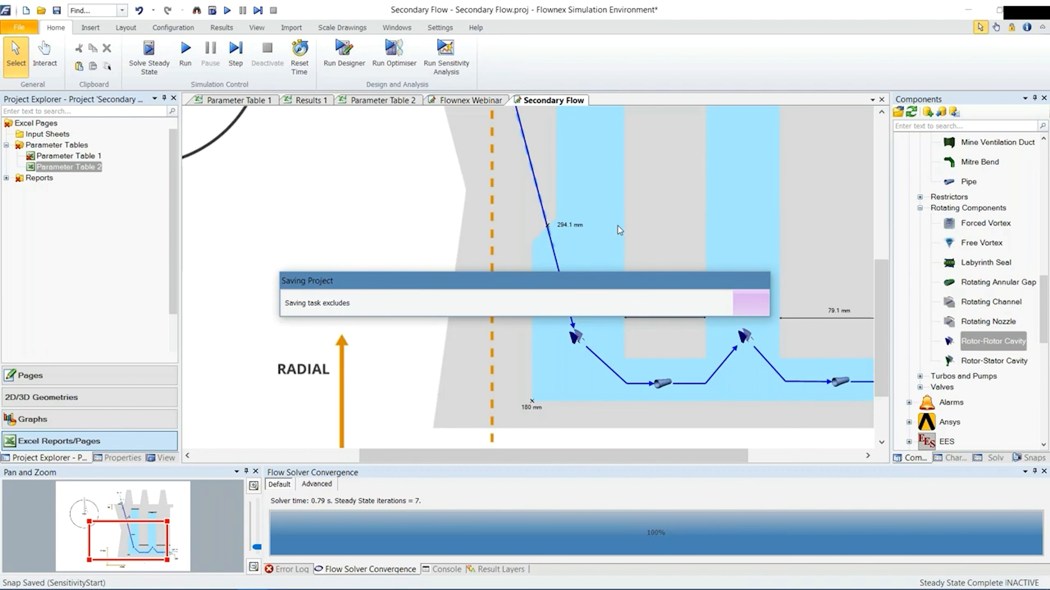
scroll(617, 226, down, 3)
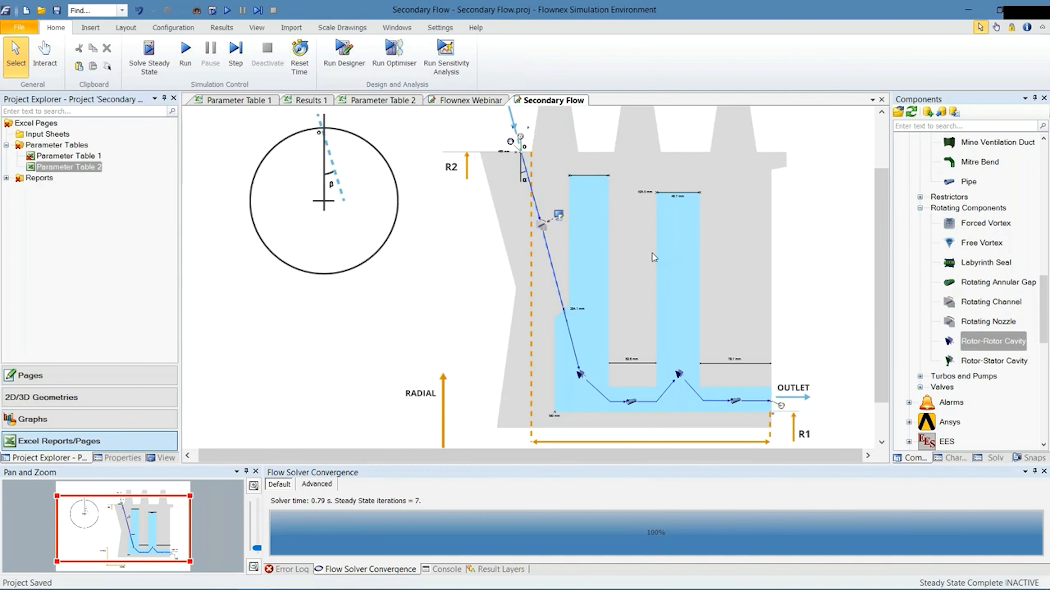
scroll(653, 254, down, 1)
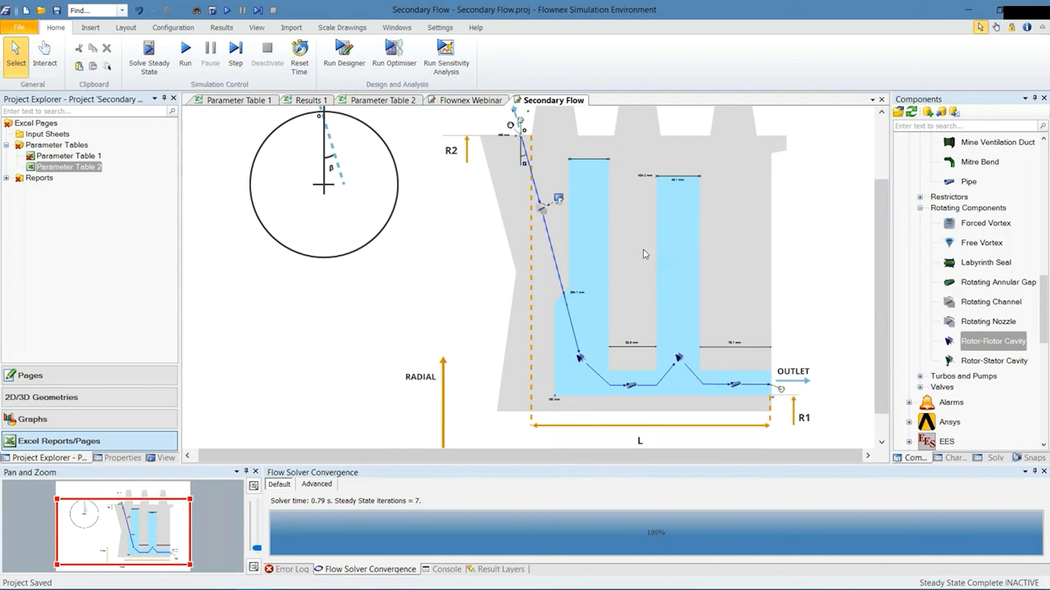
scroll(643, 251, down, 1)
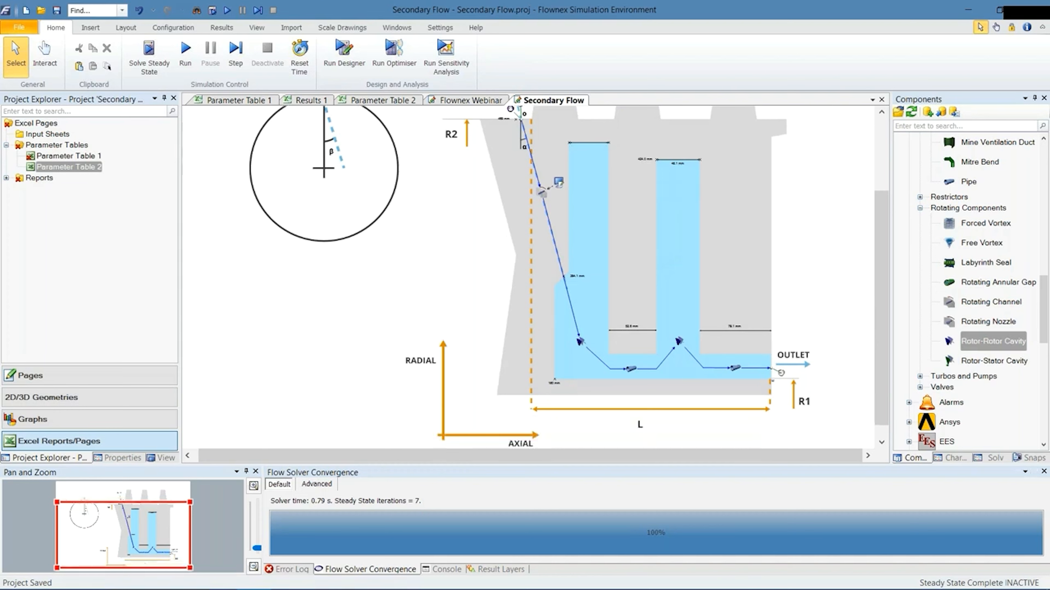
key(alt+Tab)
click(334, 290)
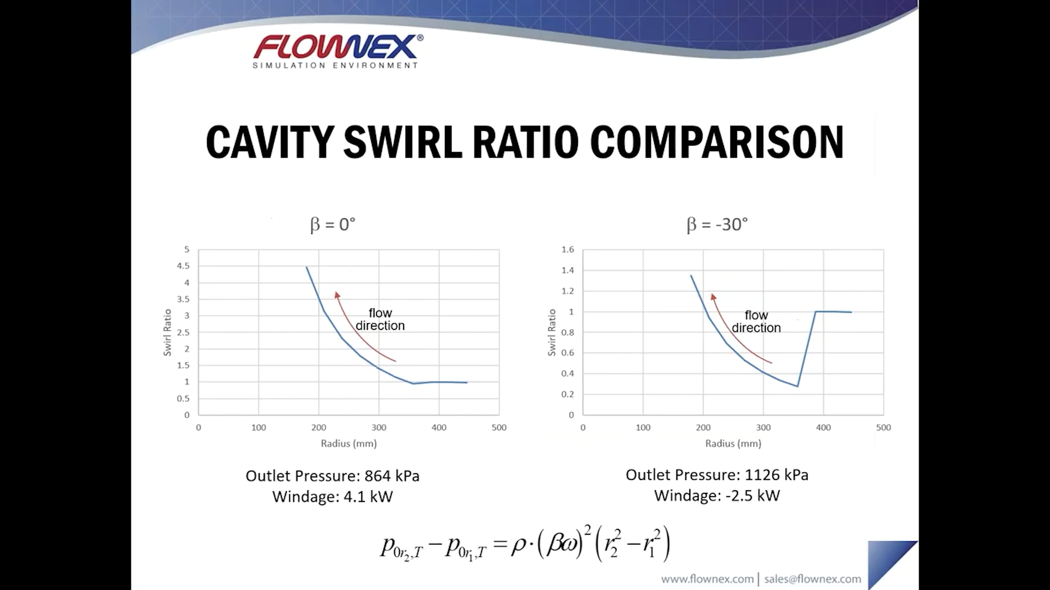
key(Right)
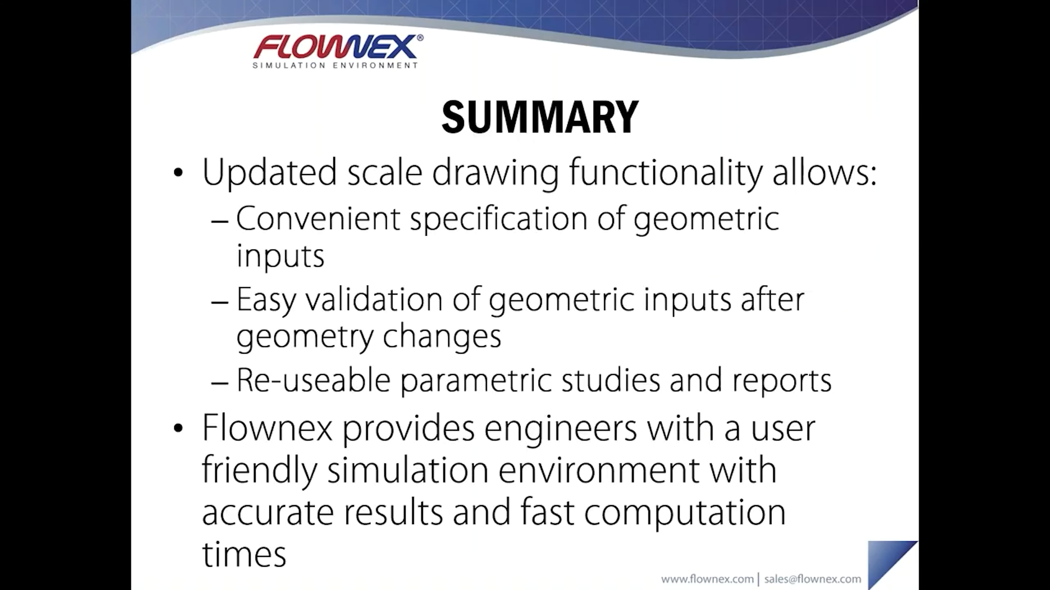